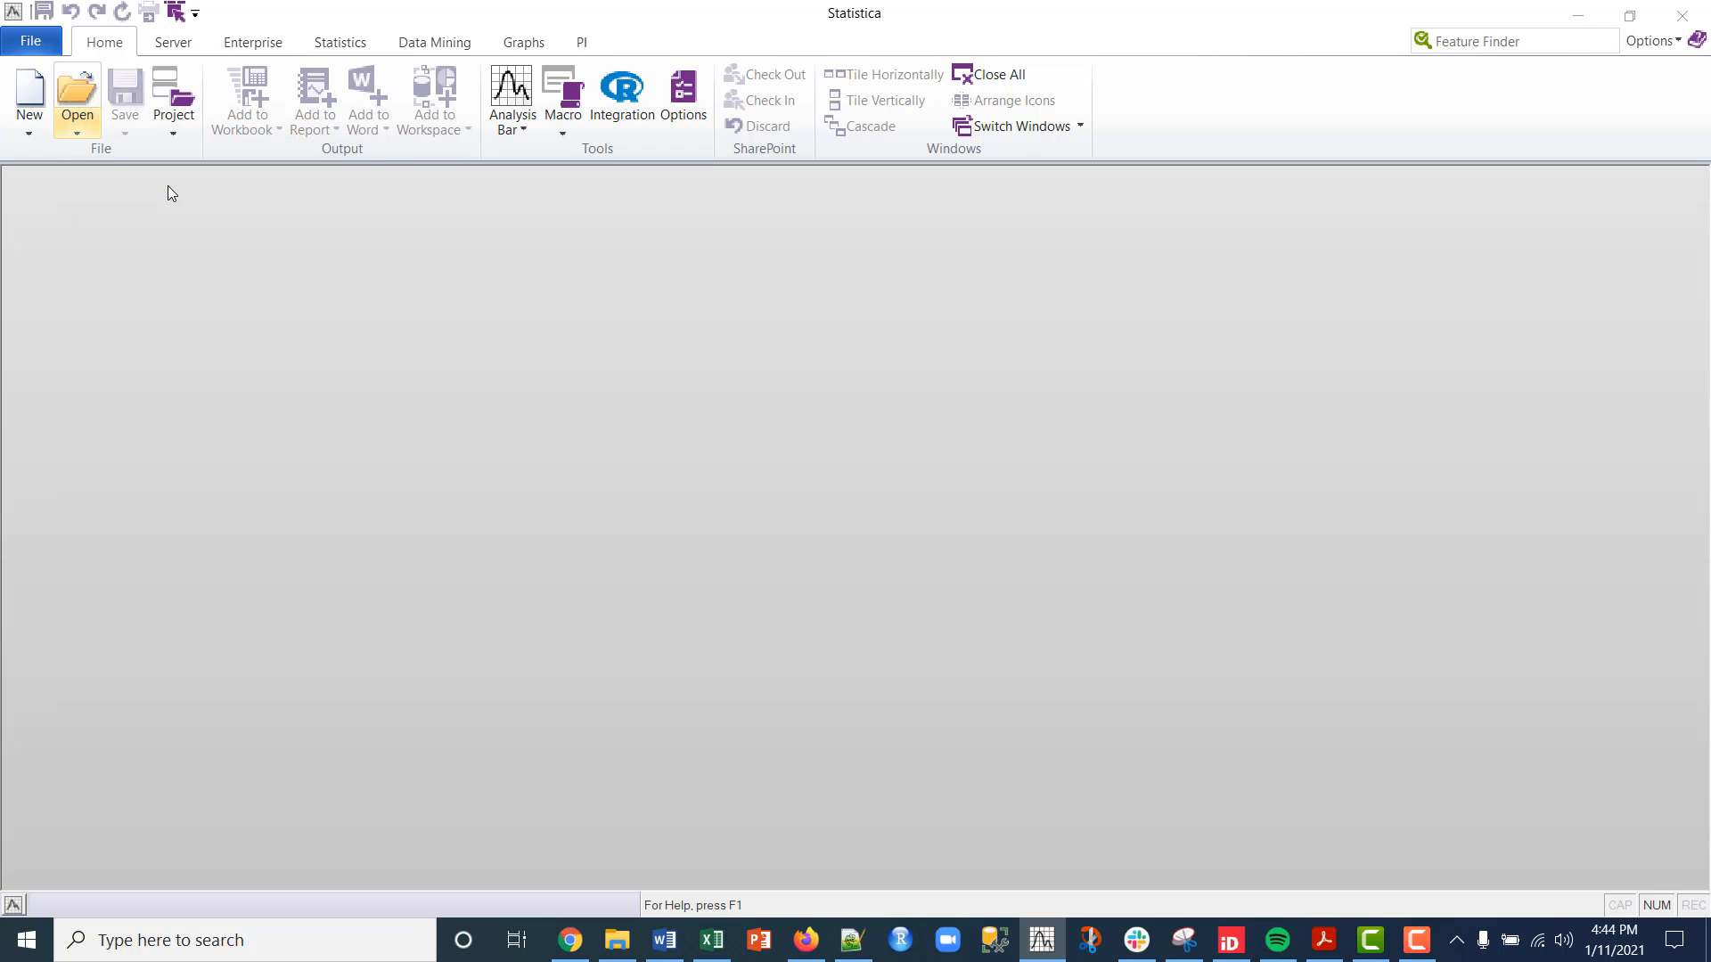
Open the 30PredictorsOfYield example dataset and start a 3D XYZ scatterplot from it
double_click(569, 277)
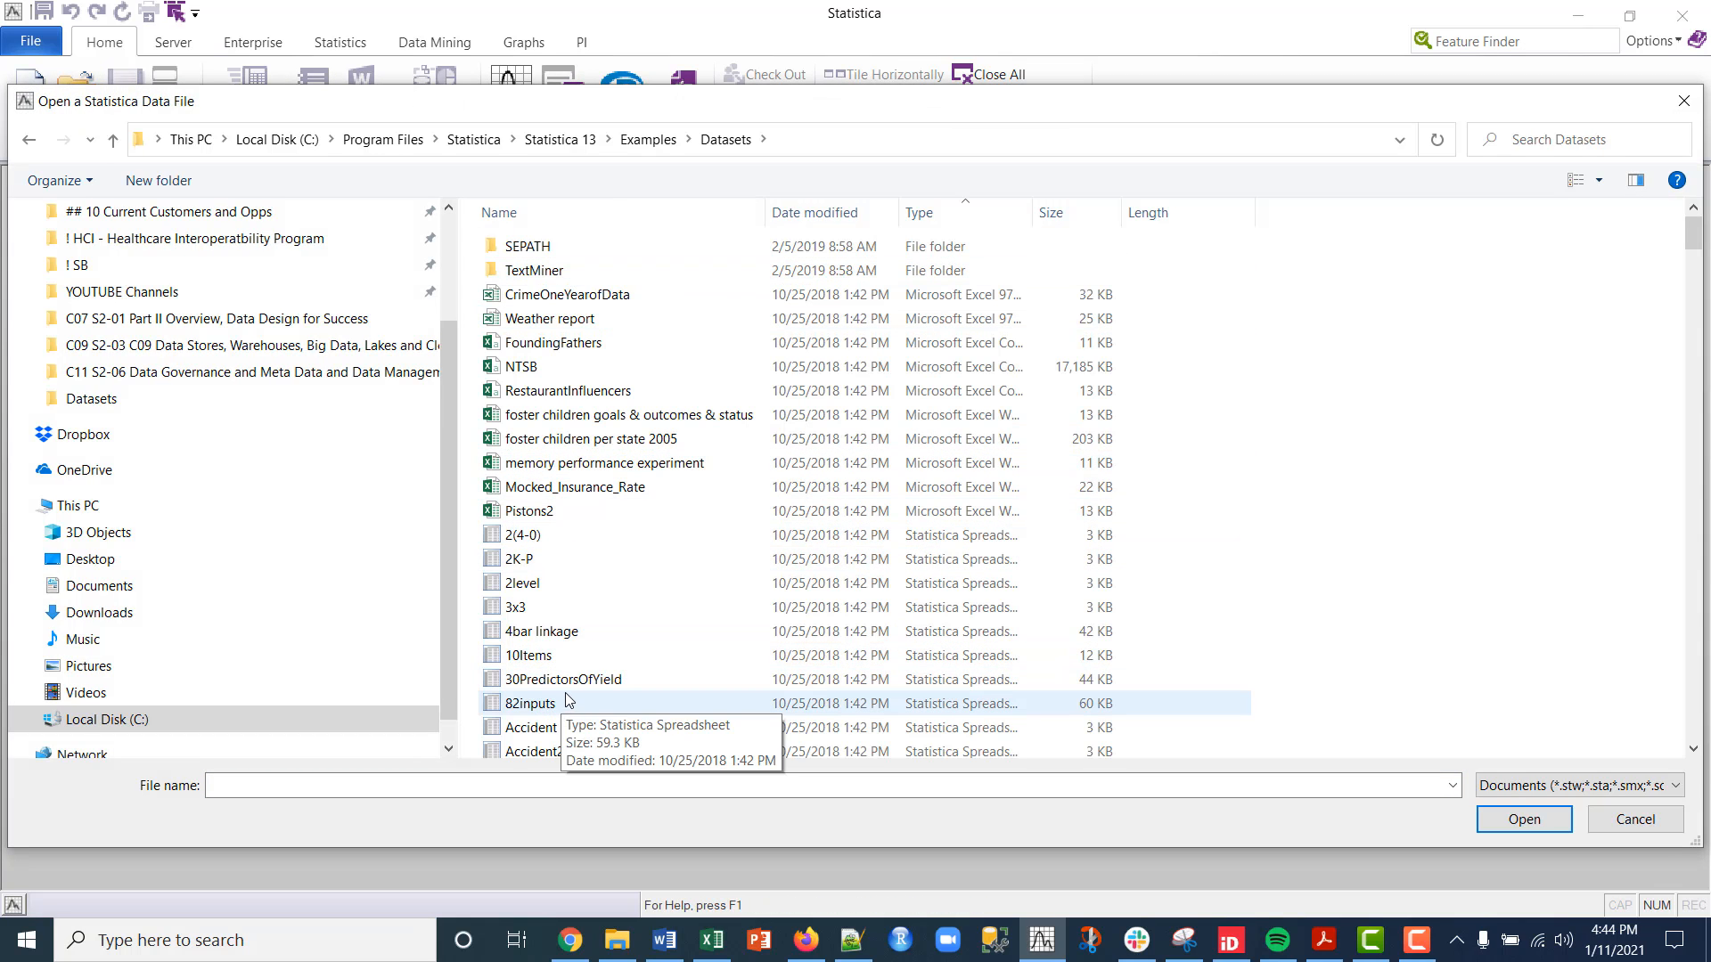
double_click(568, 679)
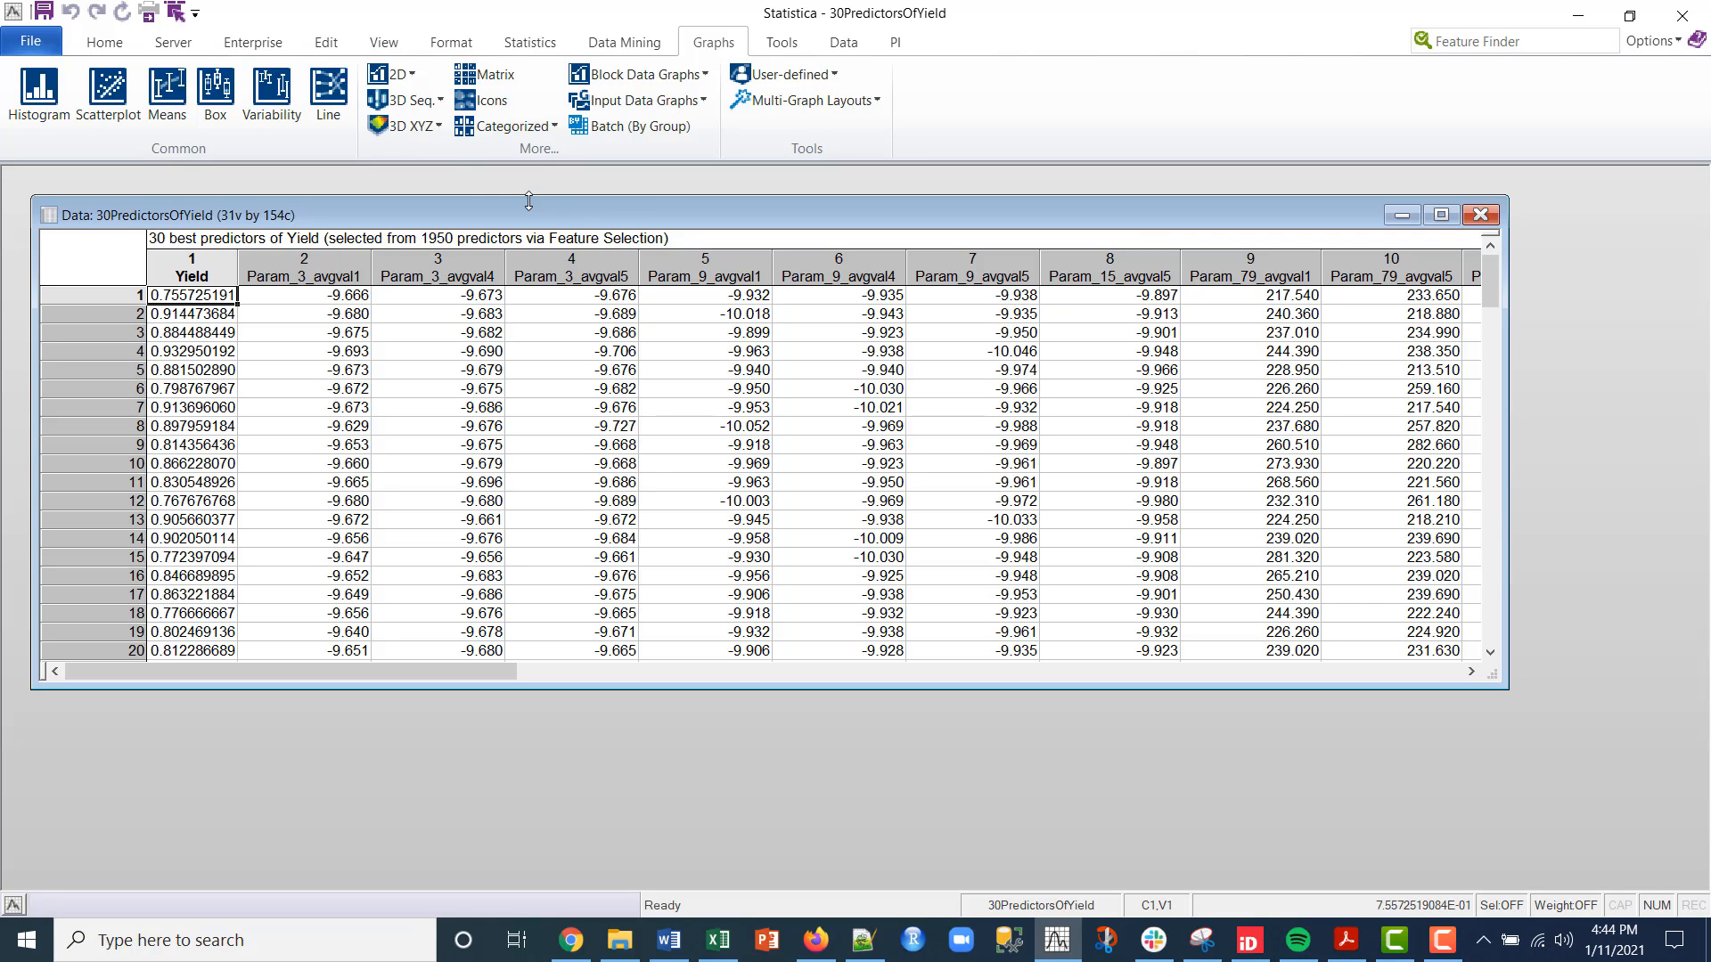
left_click(433, 129)
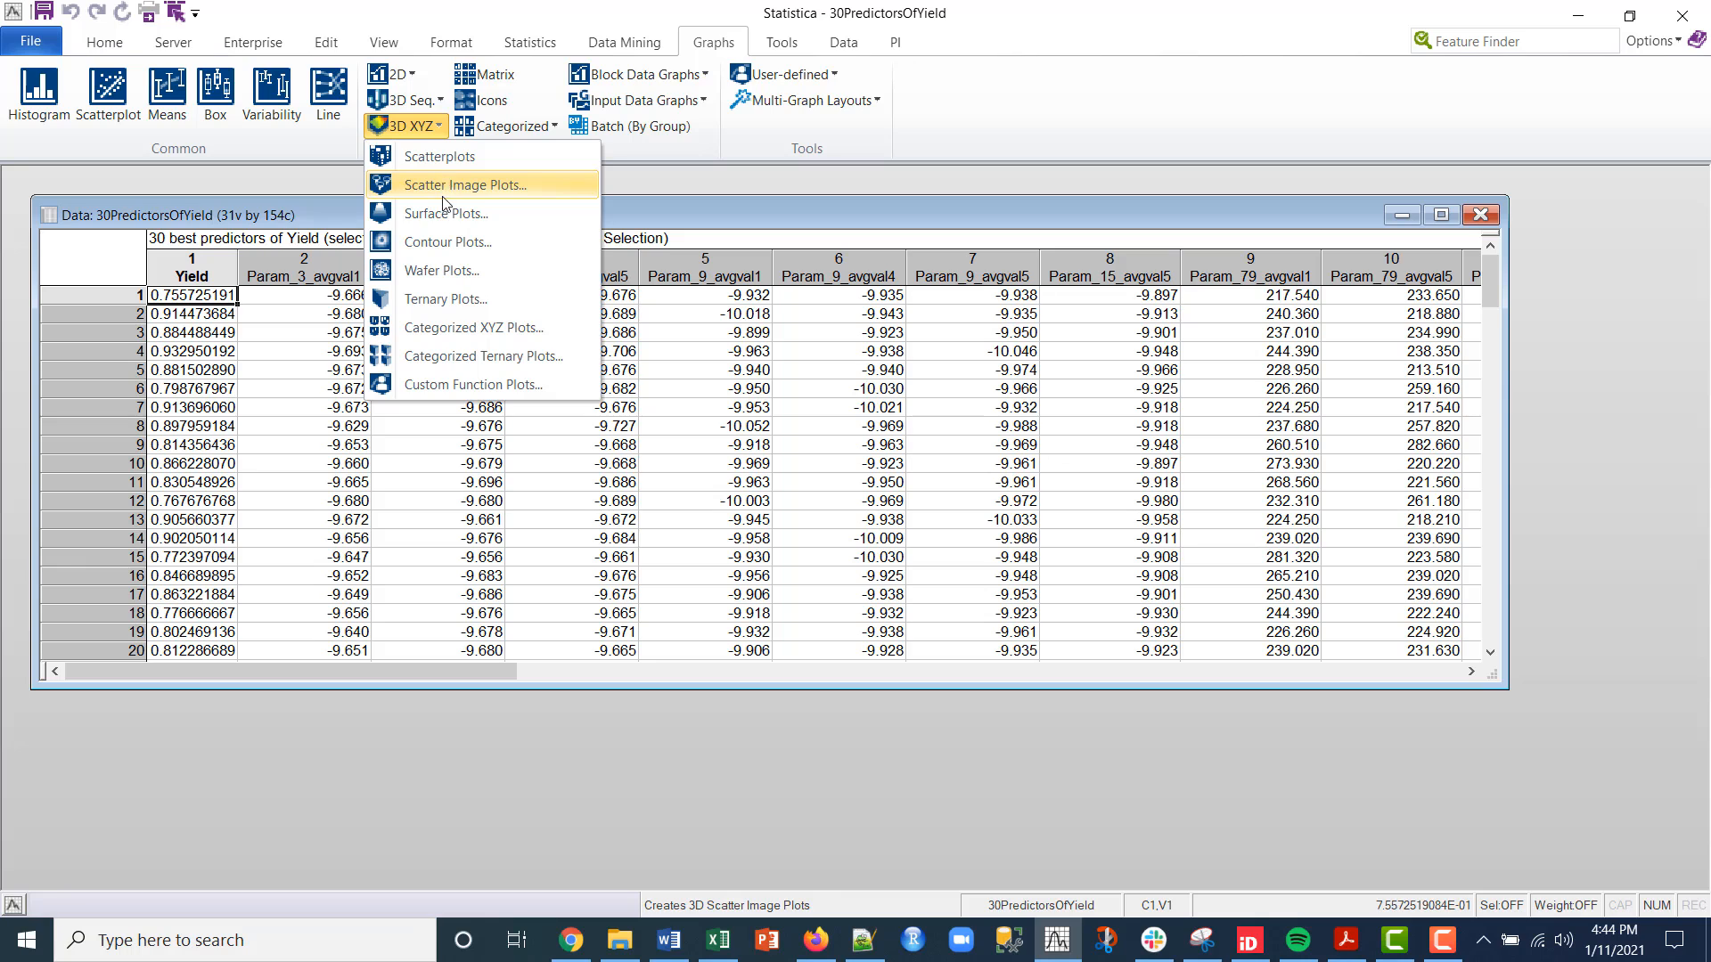
left_click(436, 157)
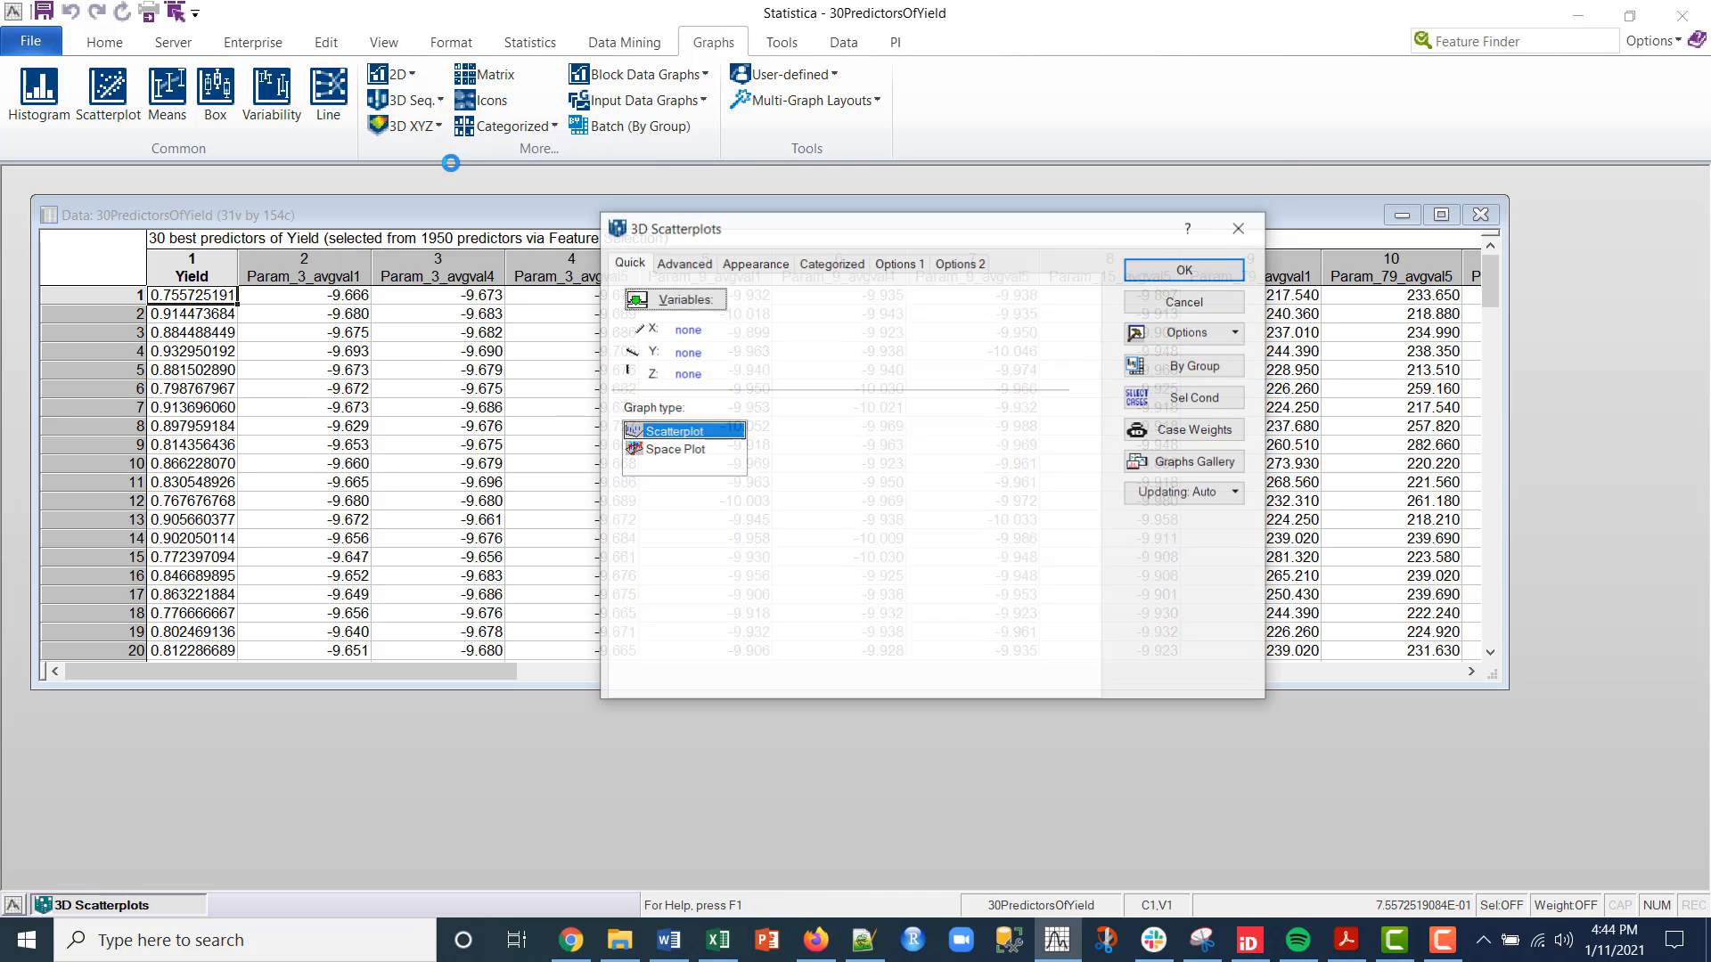
Create the 3D scatterplot with Yield as X, Param_3_avgval1 as Y and Param_3_avgval4 as Z, keeping the graph unobstructed
left_click(702, 301)
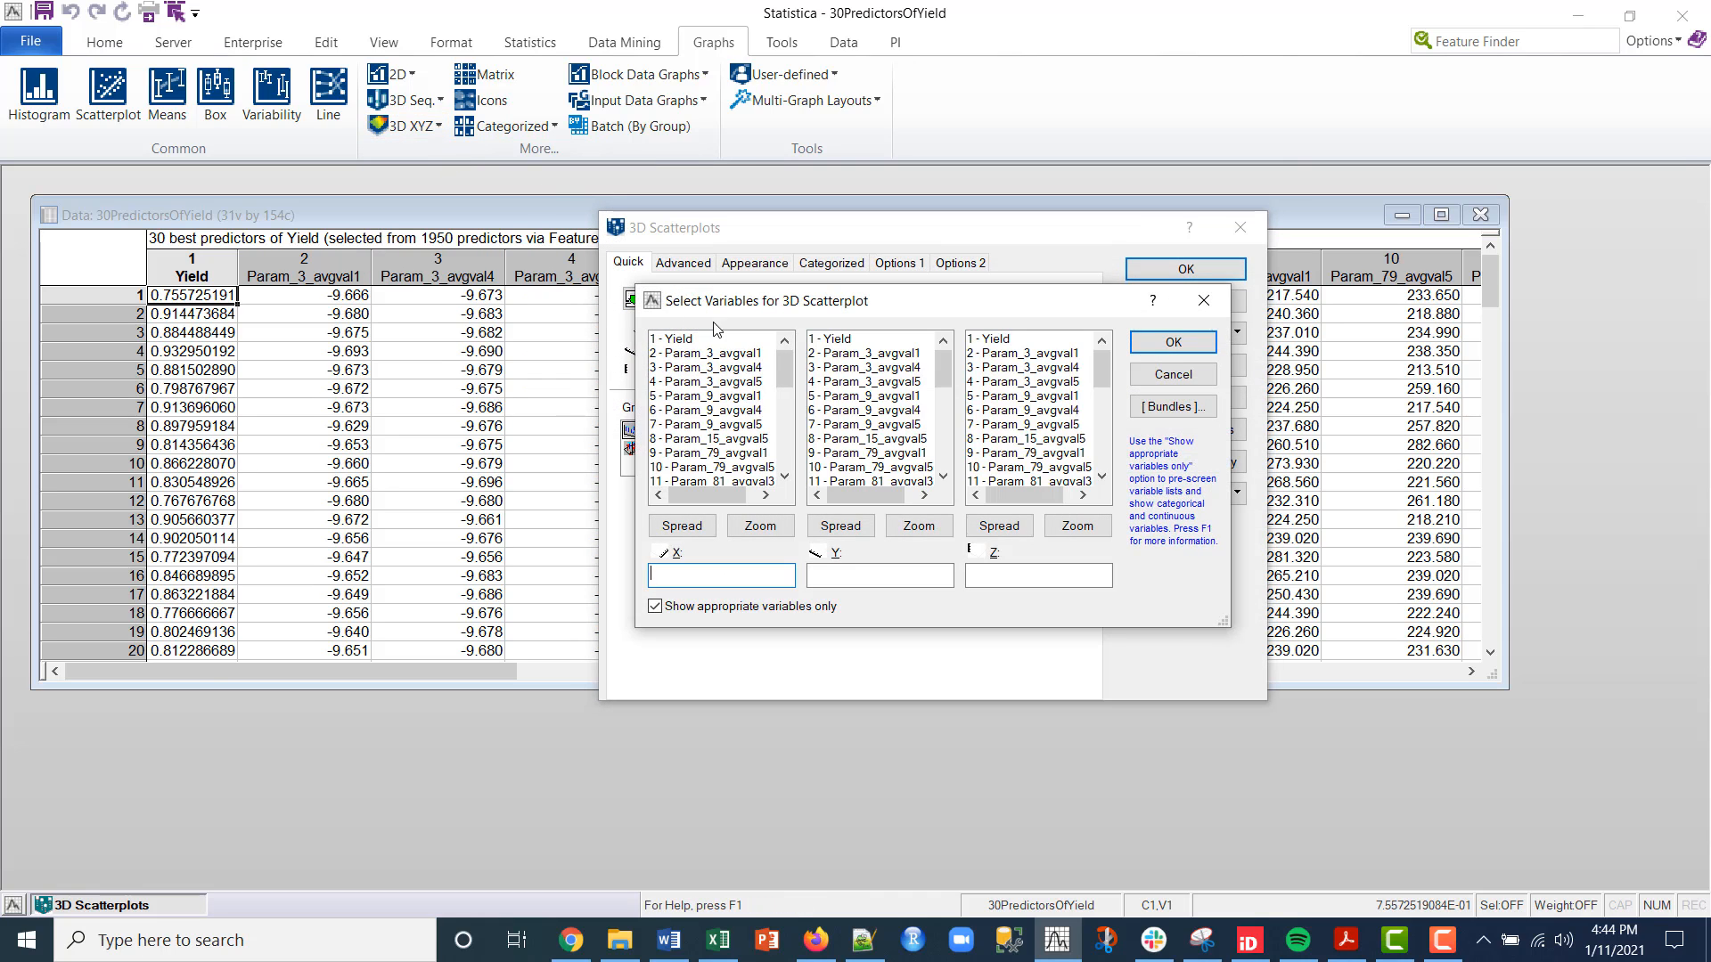
left_click(704, 340)
left_click(866, 354)
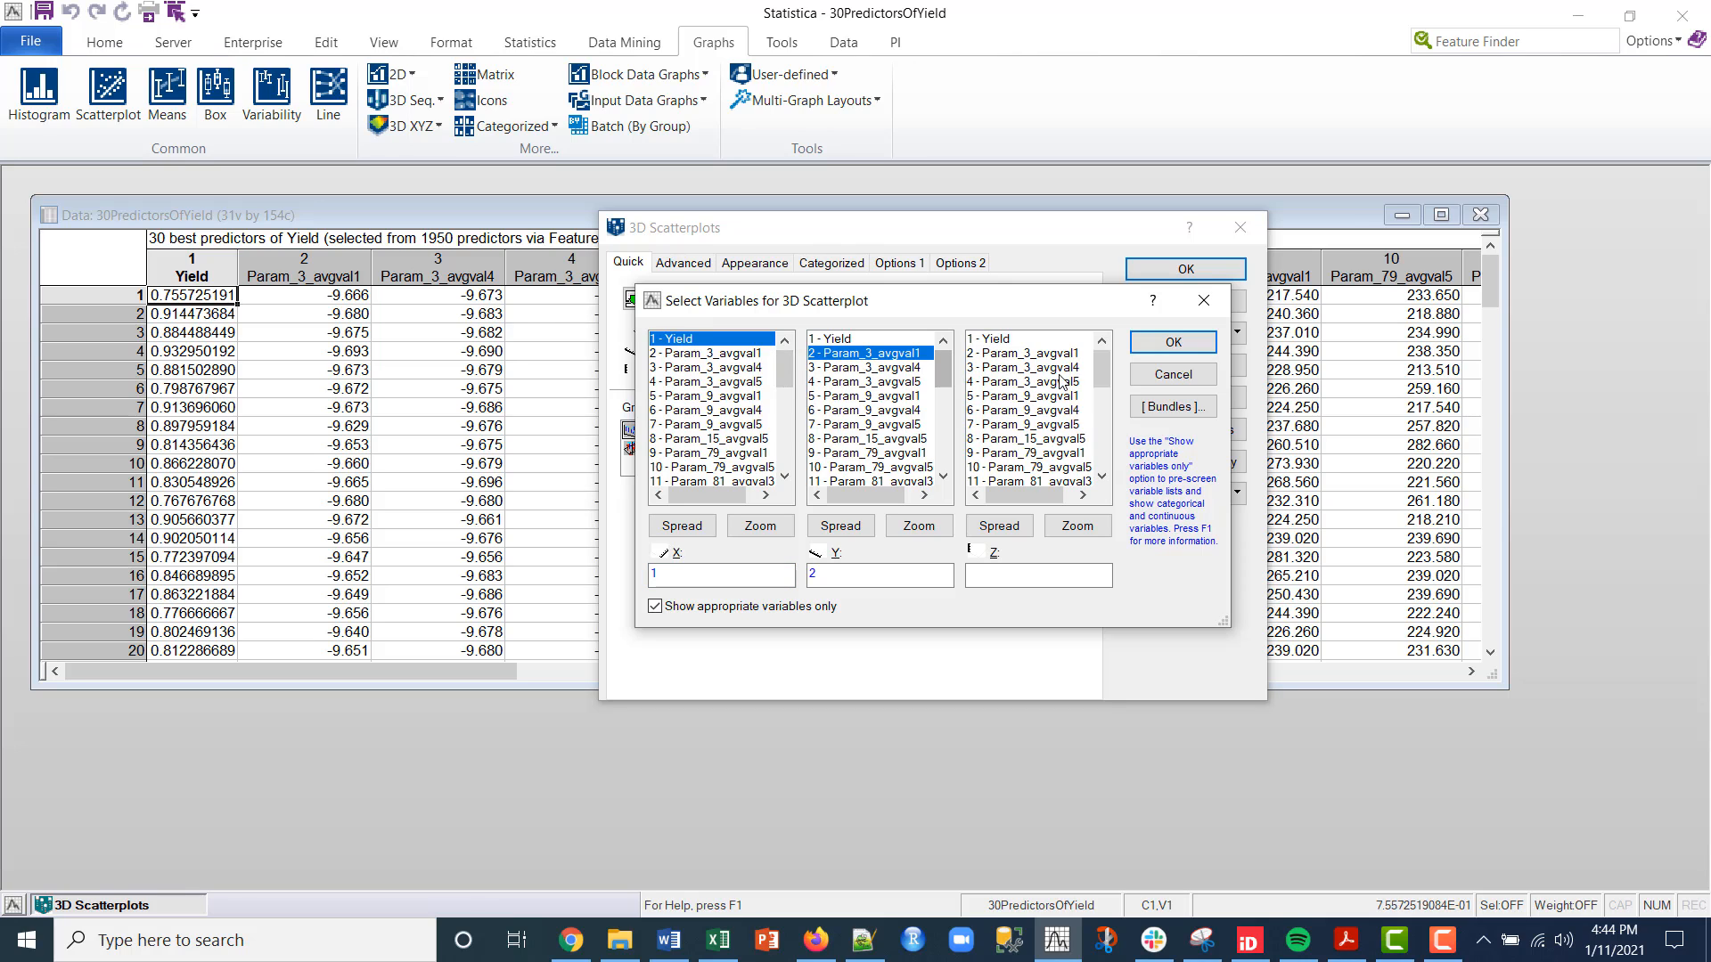
left_click(1024, 367)
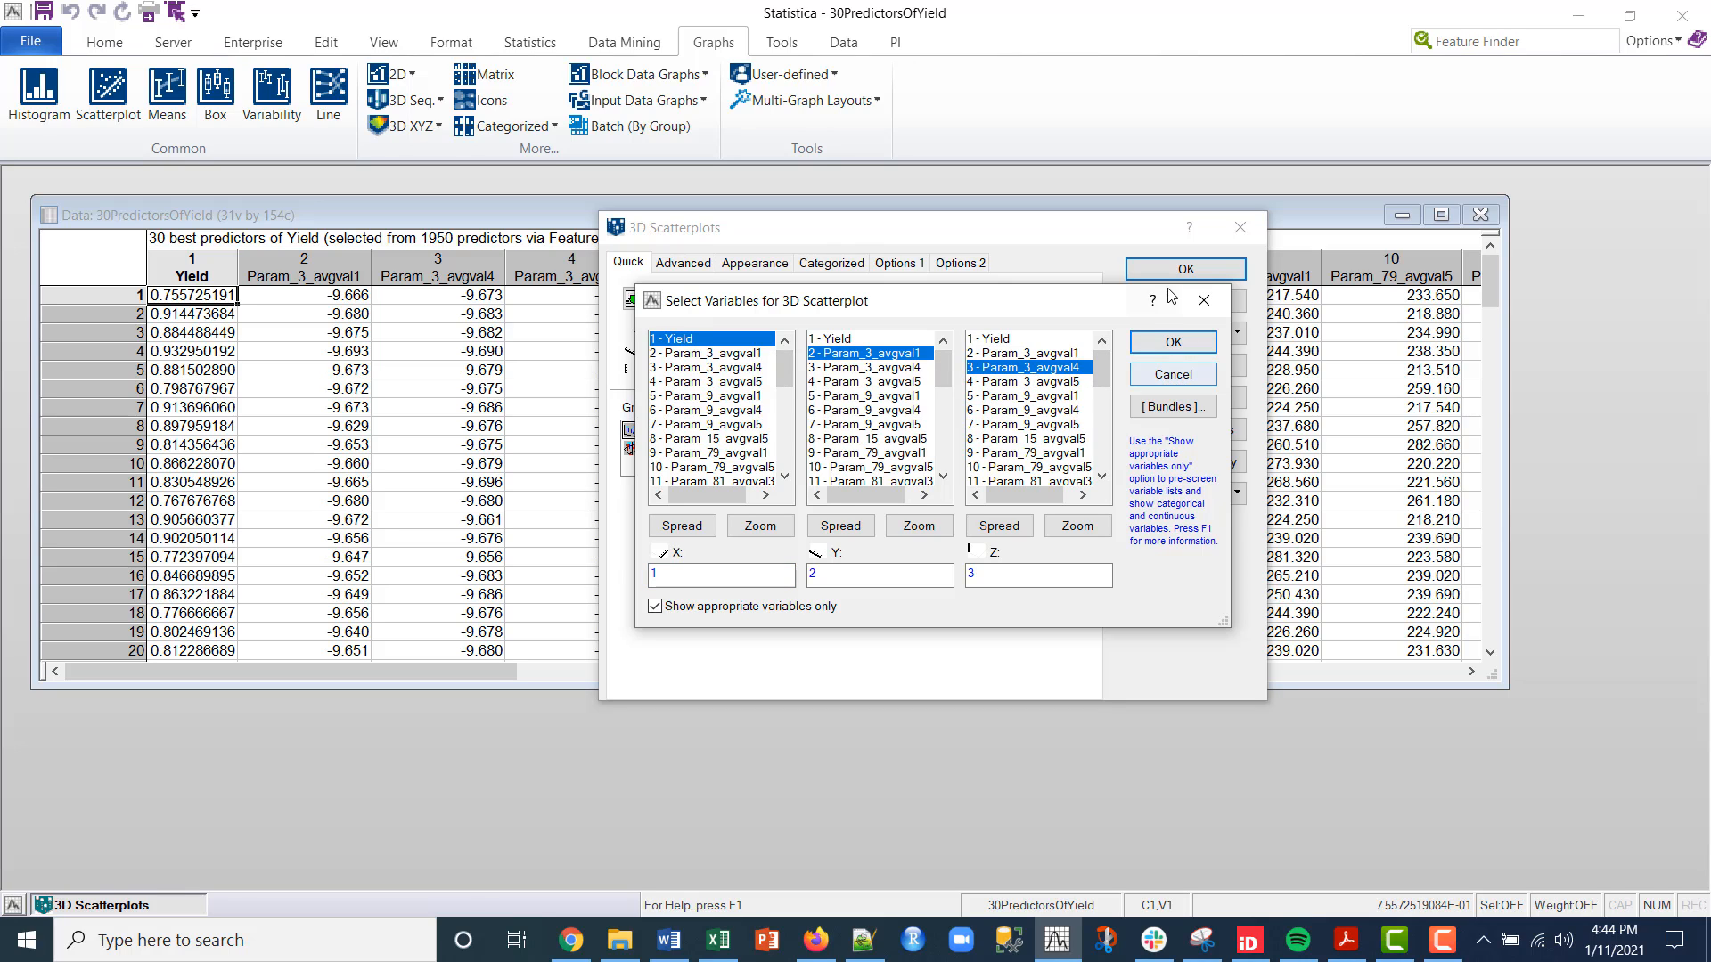
left_click(1174, 345)
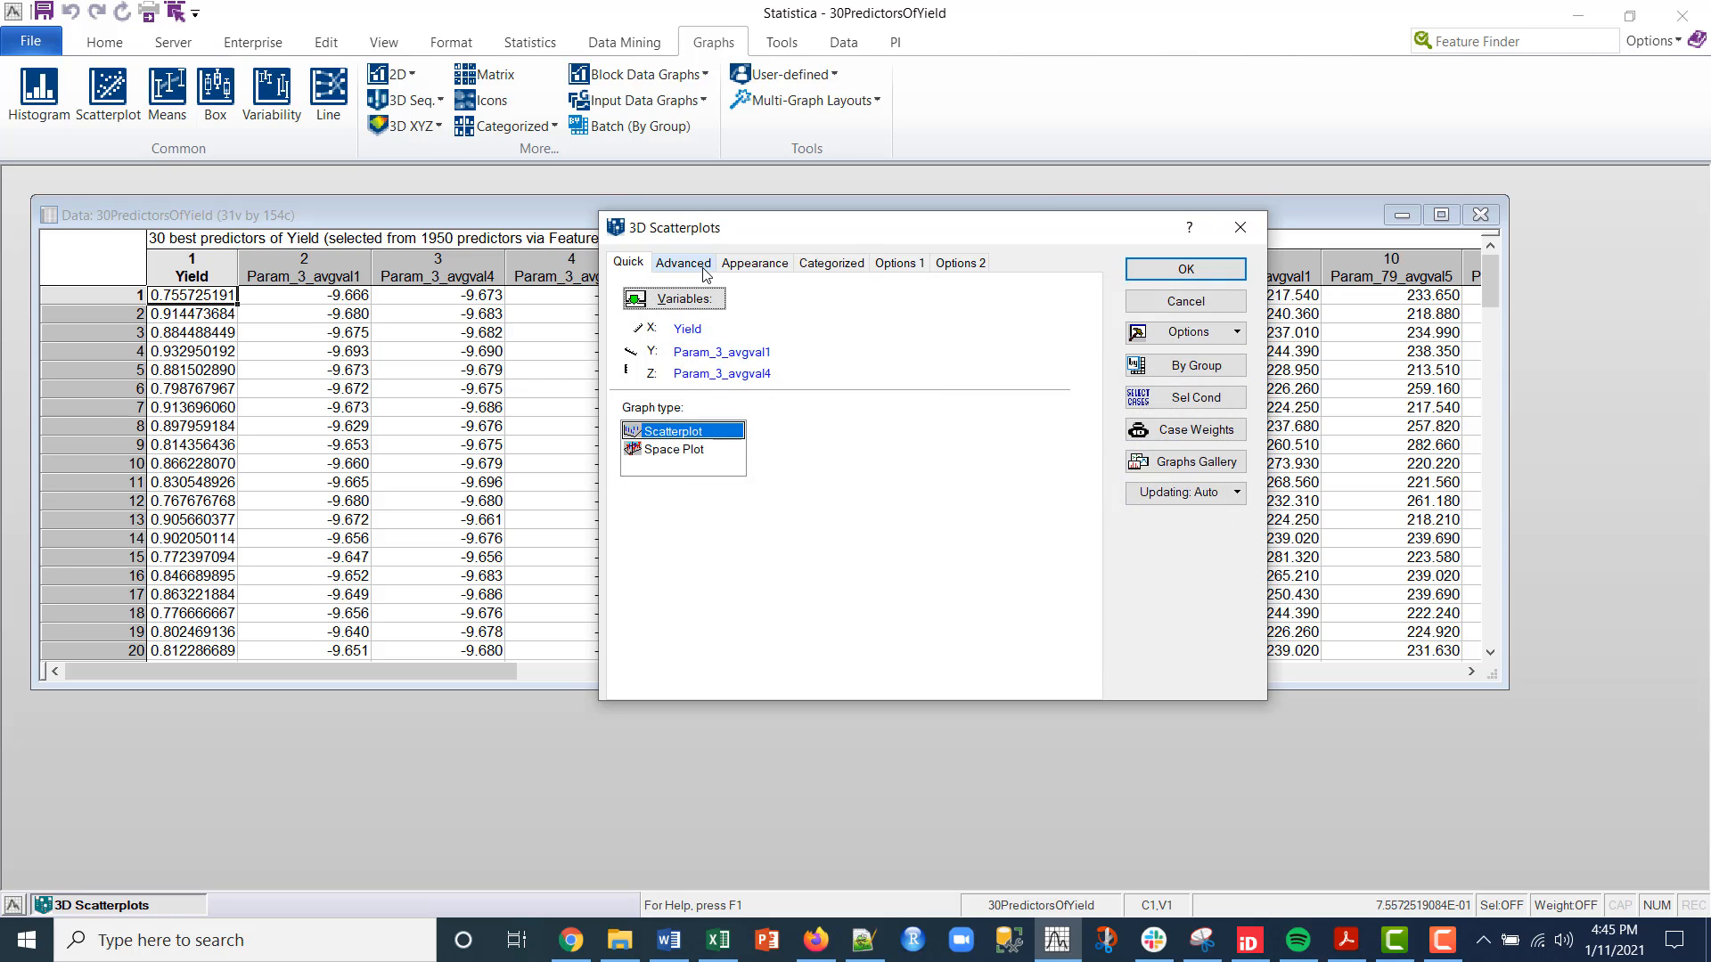
left_click(1186, 270)
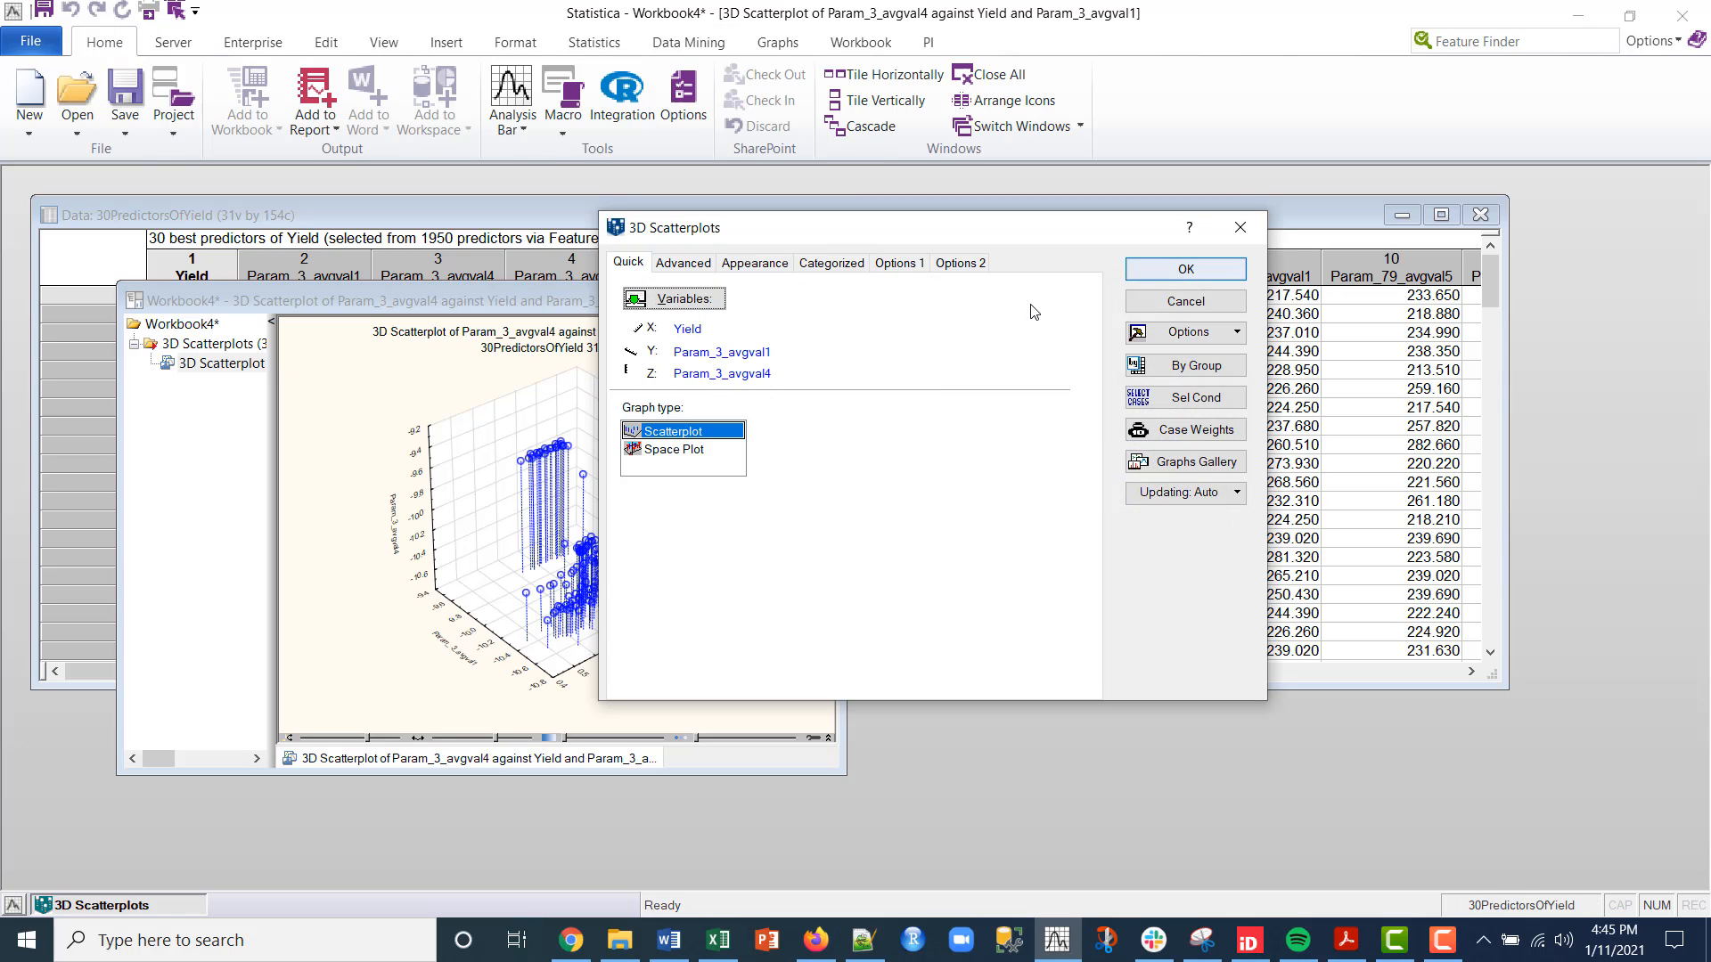
left_click_drag(1193, 243, 1213, 244)
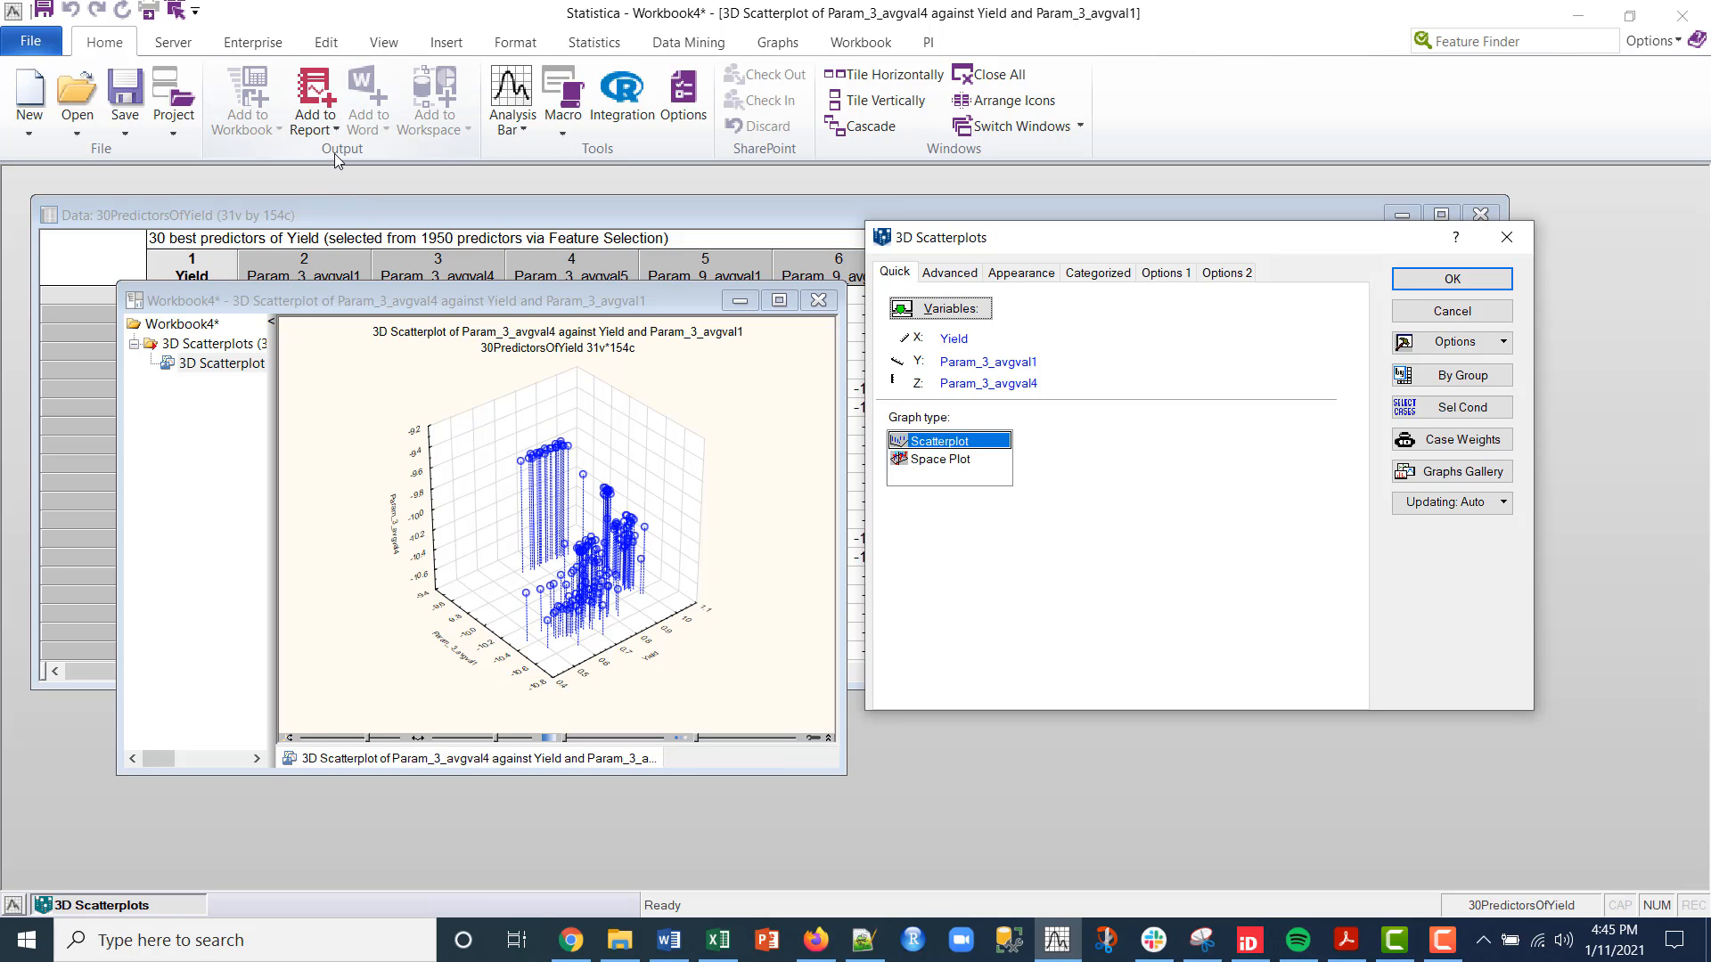
Start recording a master macro, and add the Multiple r(z/xy), p statistics to the scatterplot as a fixed title legend
left_click(571, 141)
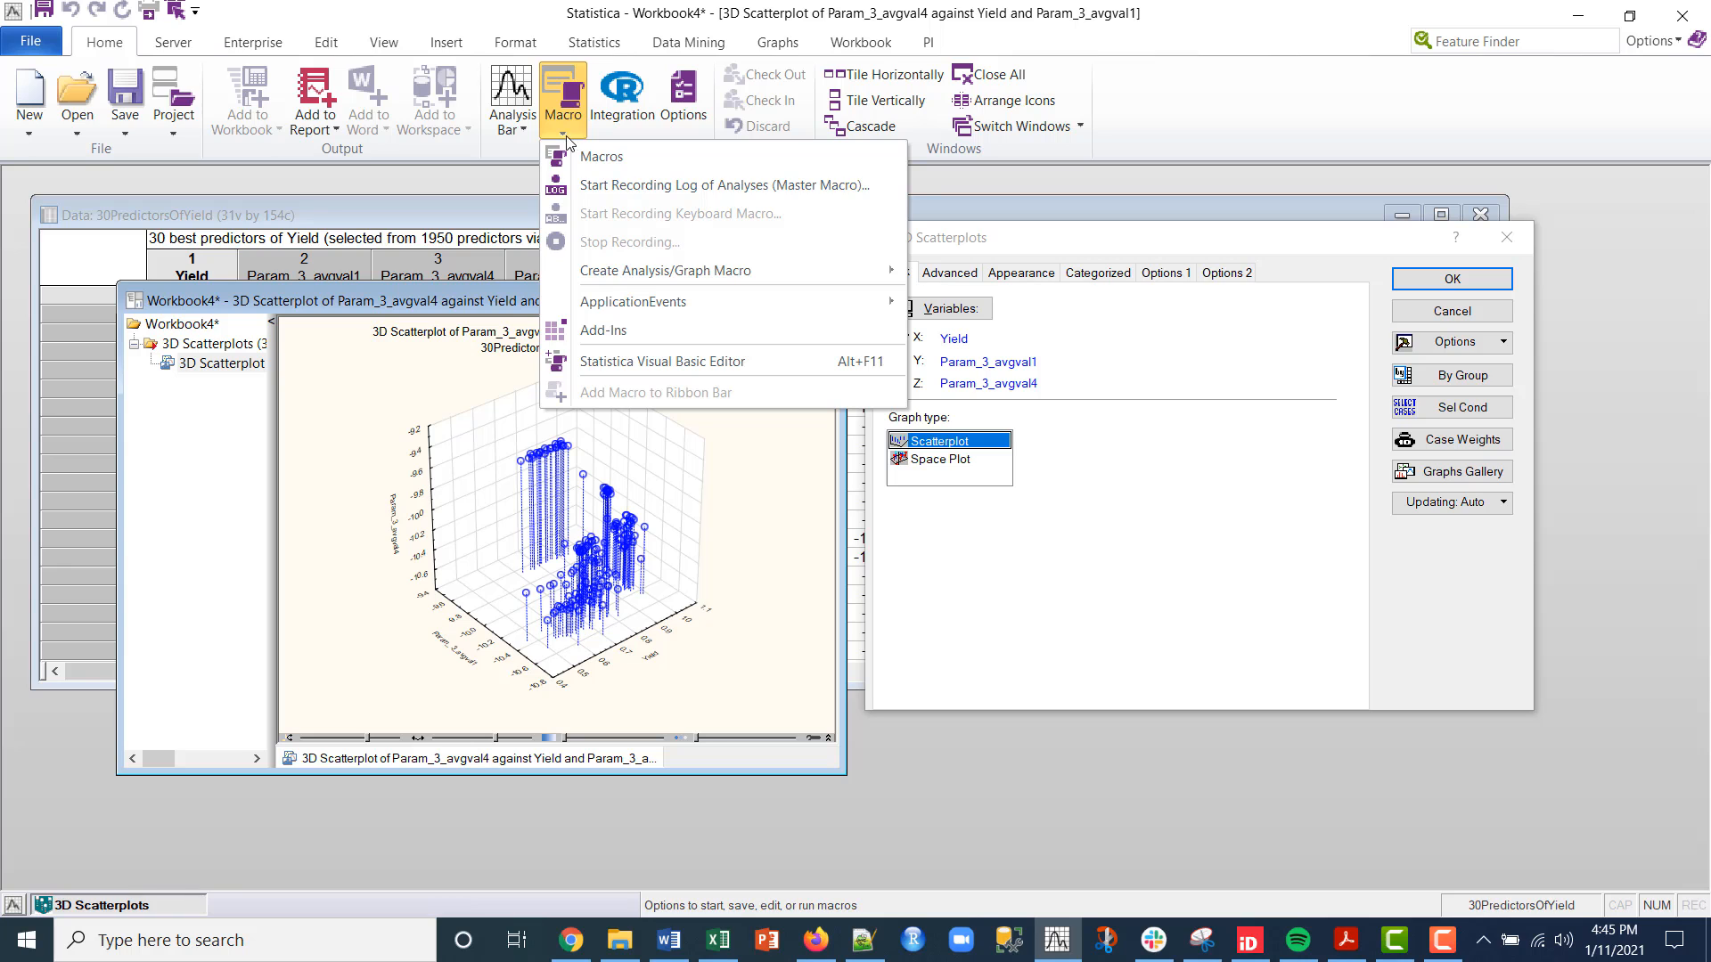
left_click(621, 189)
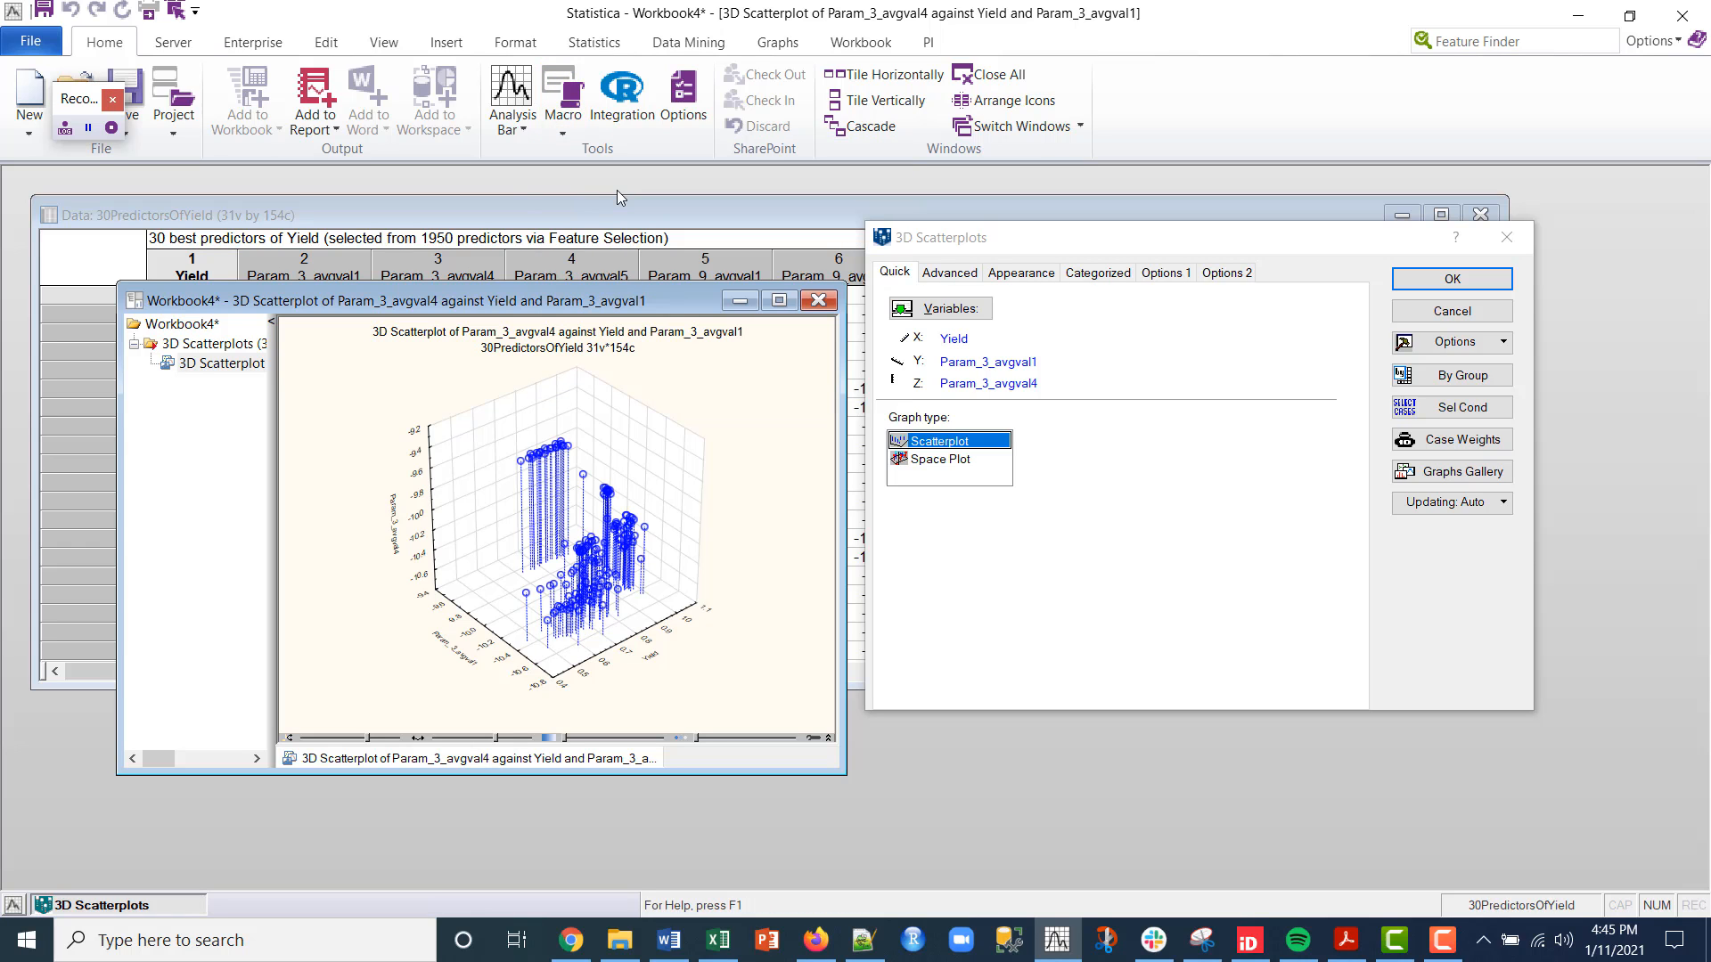
double_click(637, 464)
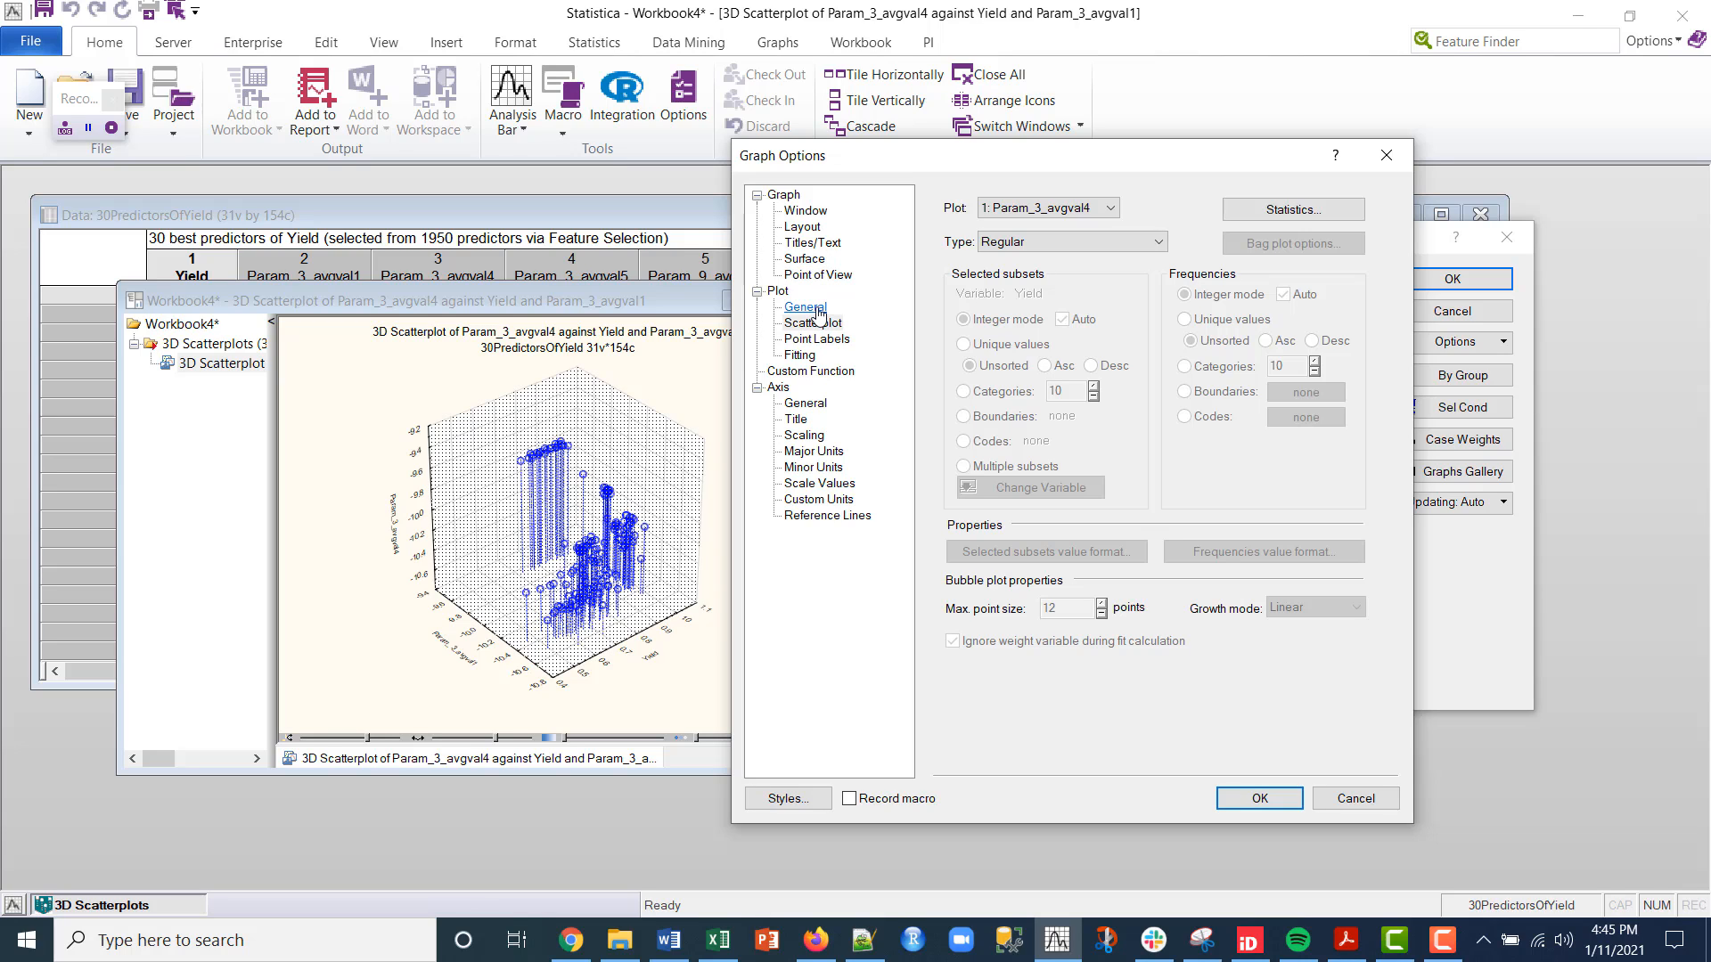
left_click(1300, 212)
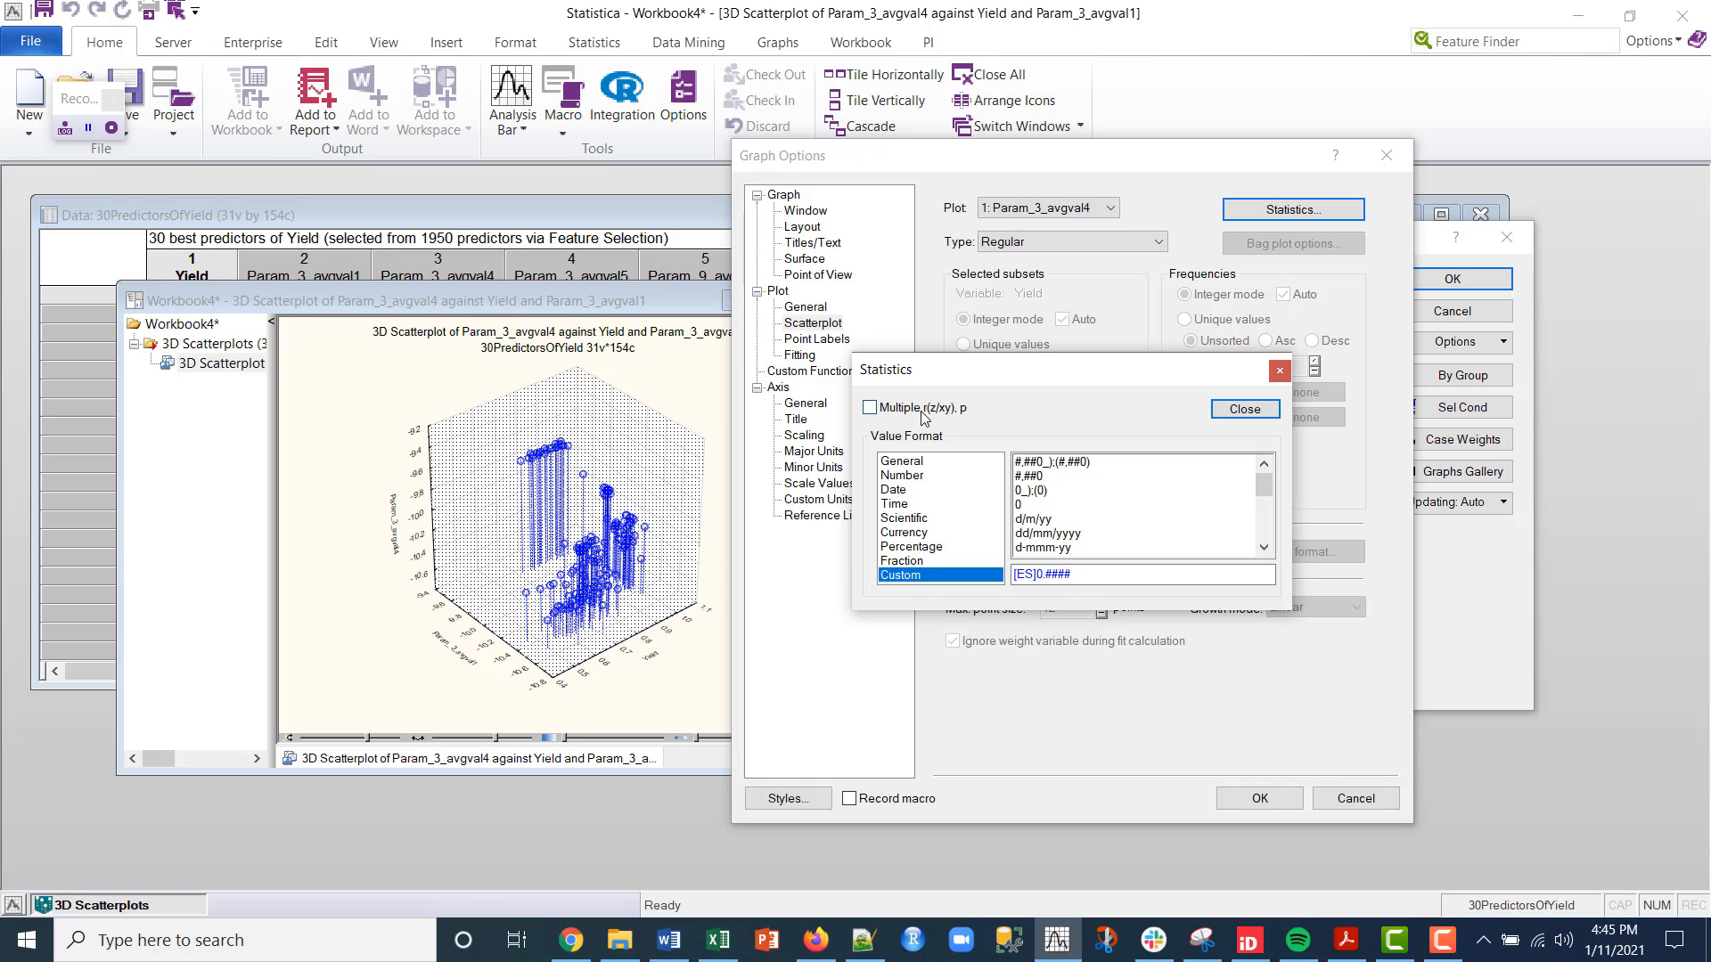
left_click(869, 409)
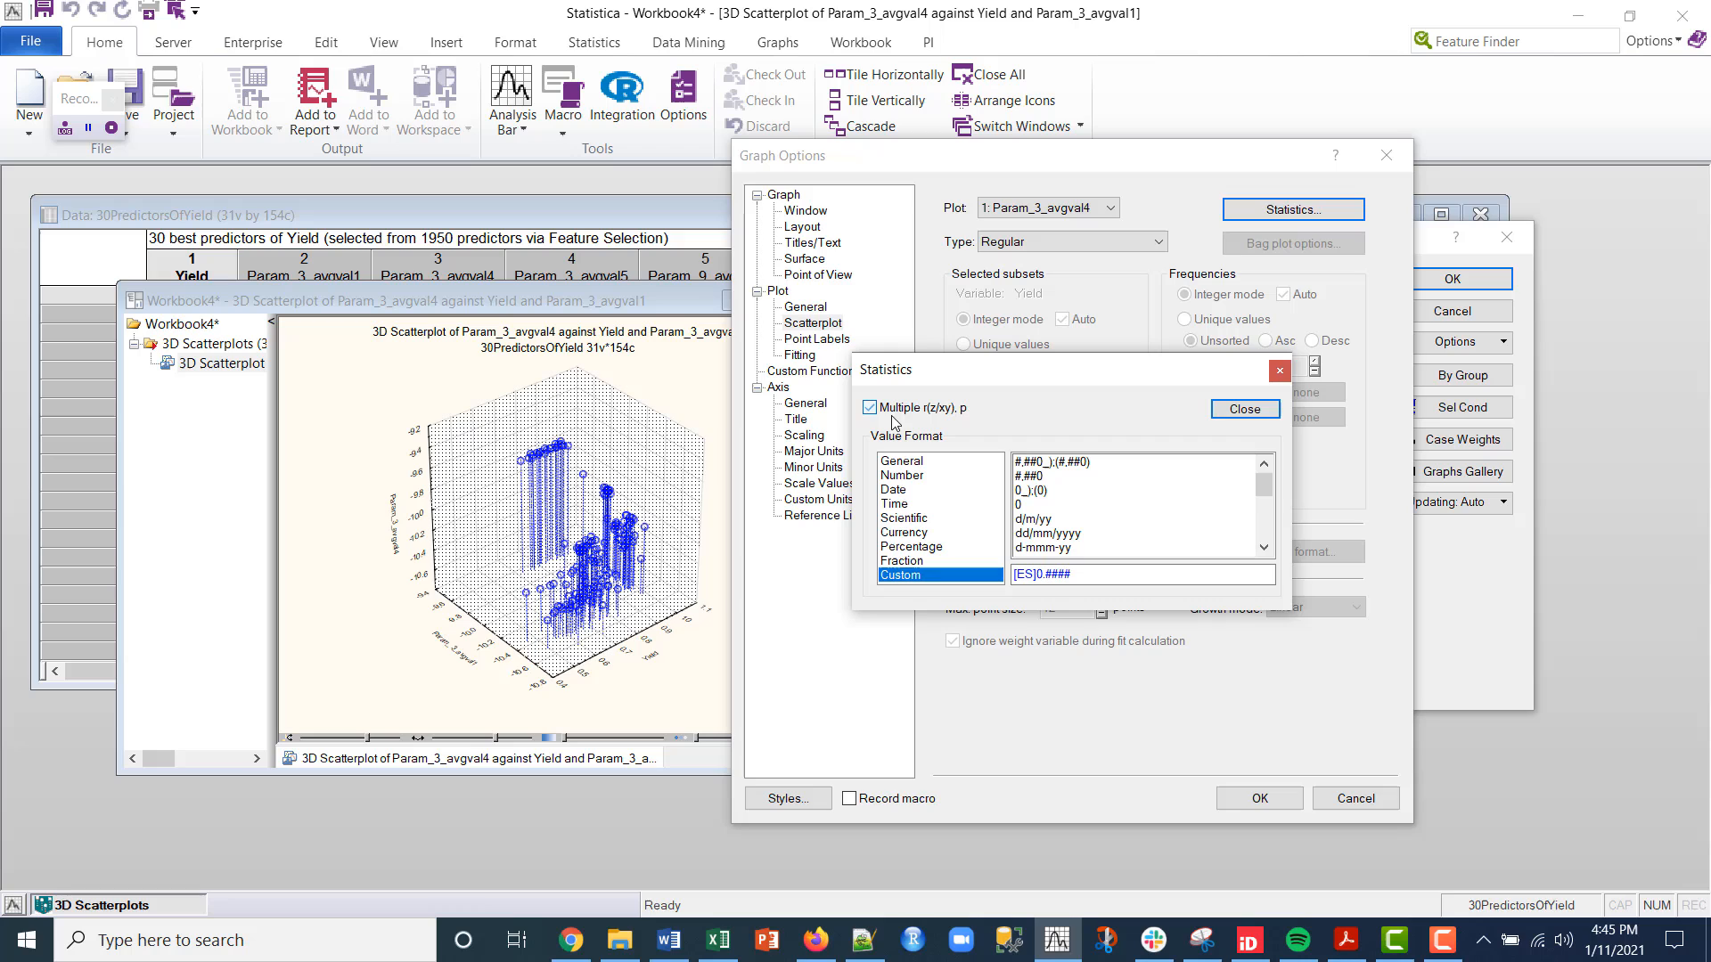
left_click(1245, 409)
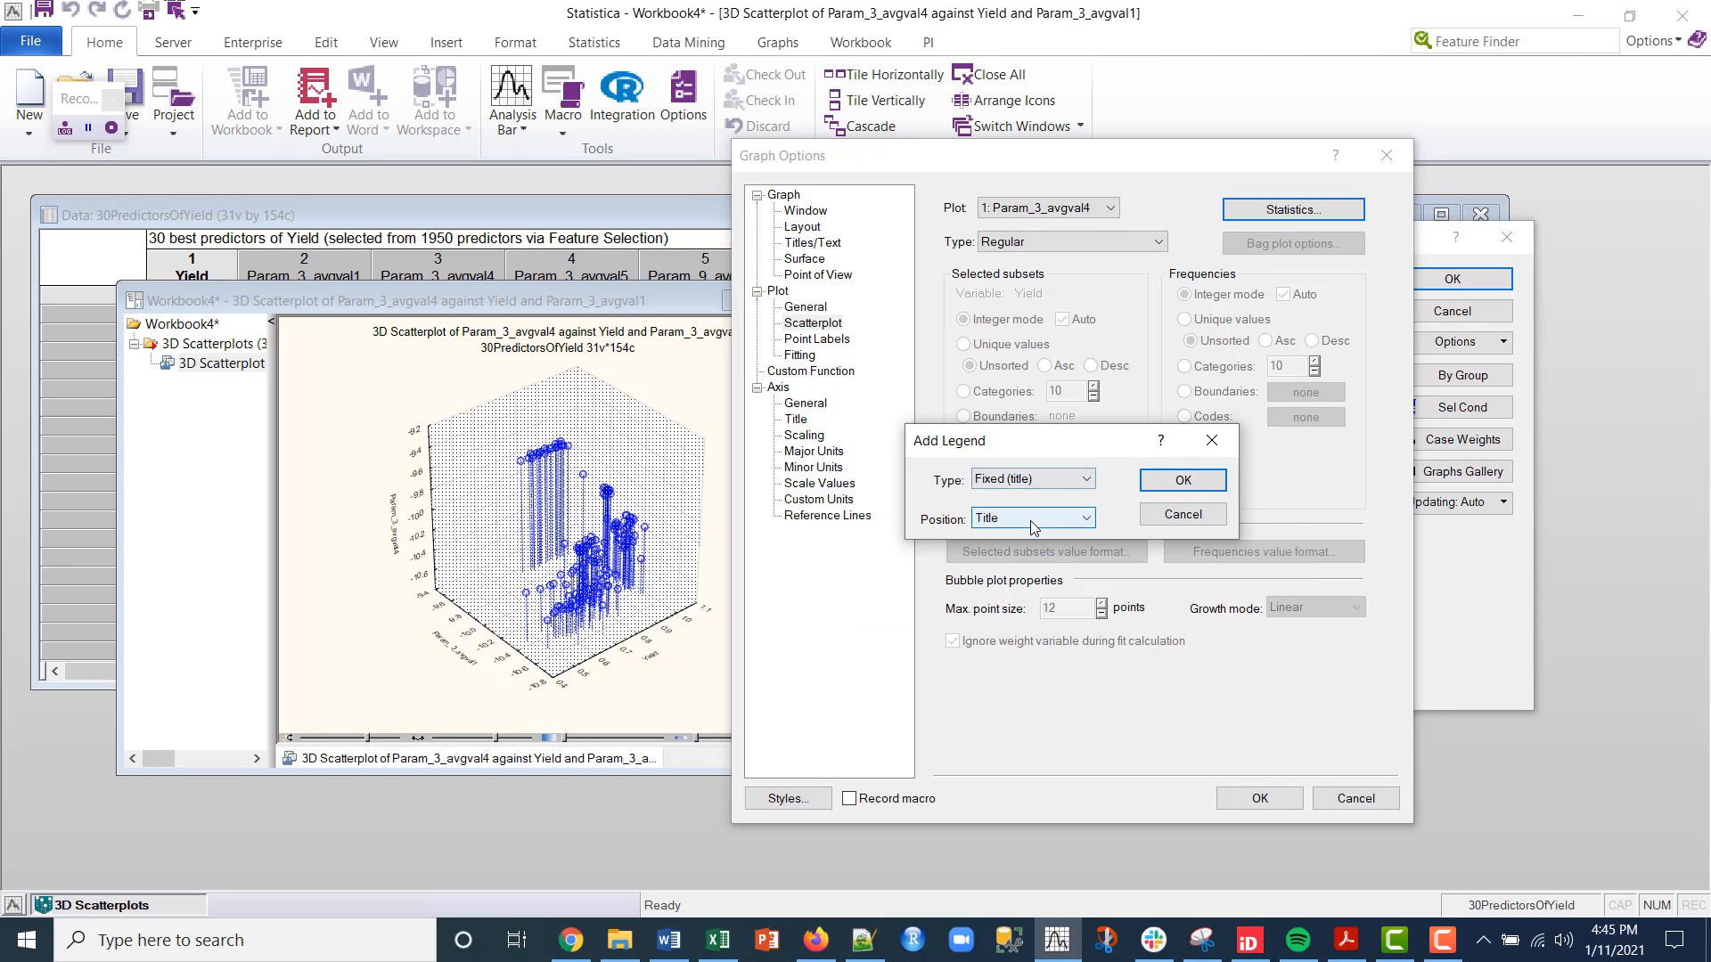
left_click(1182, 480)
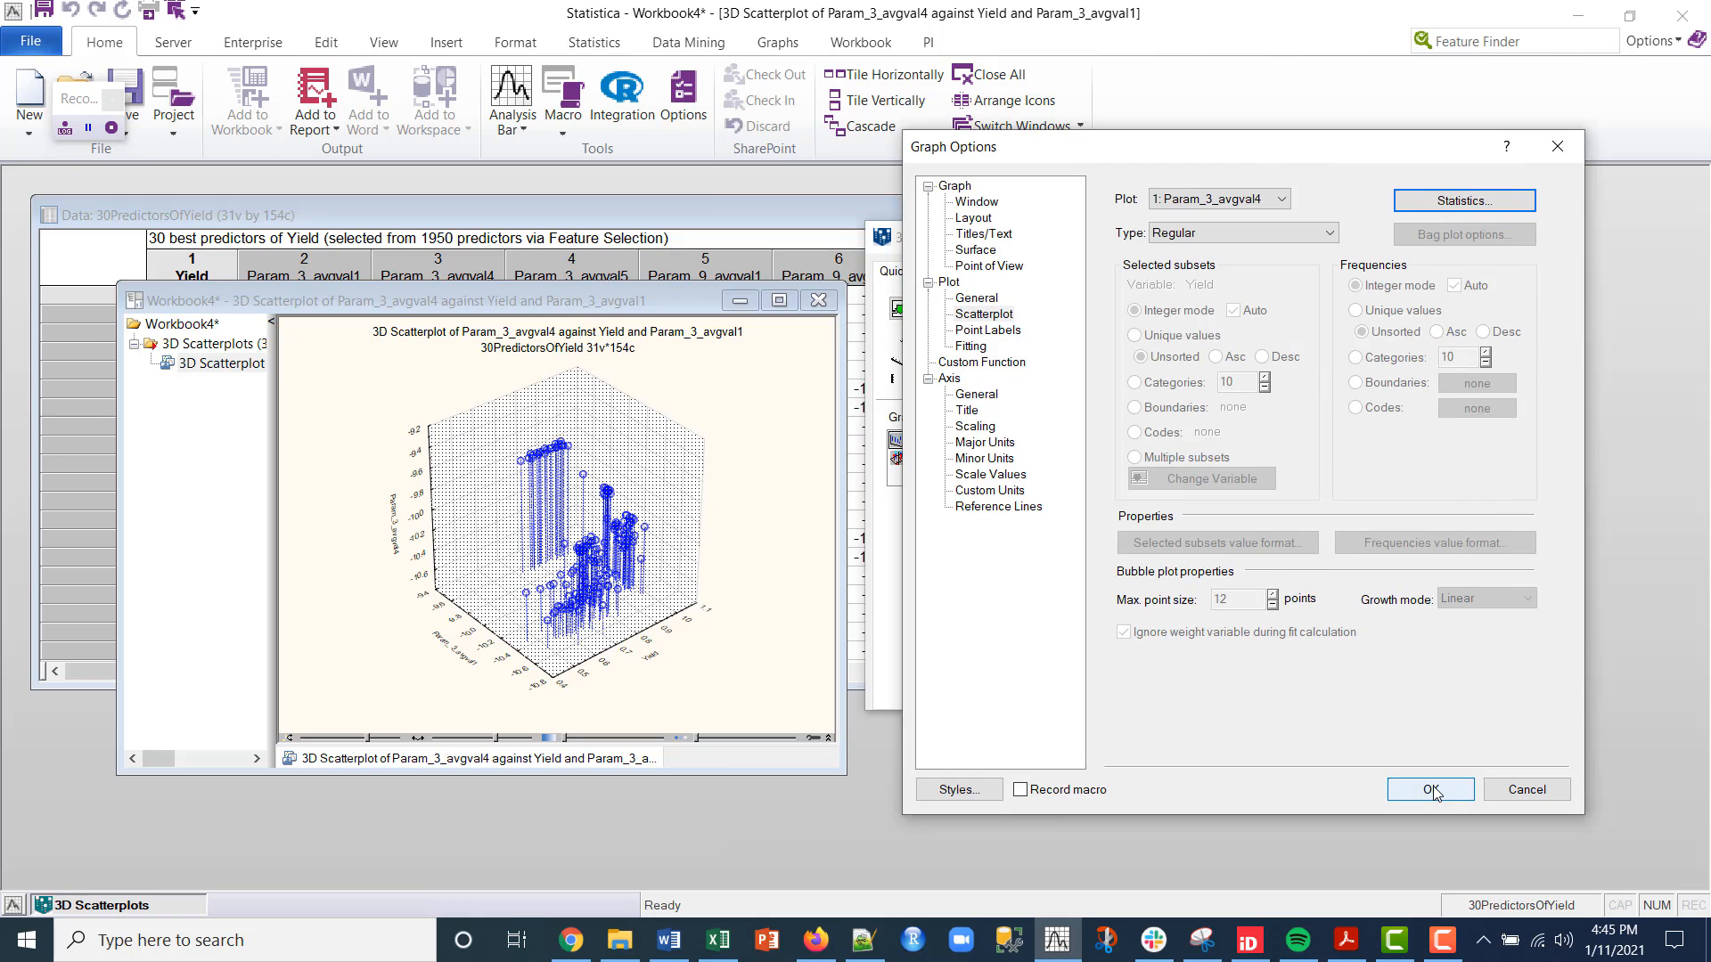
left_click(1431, 789)
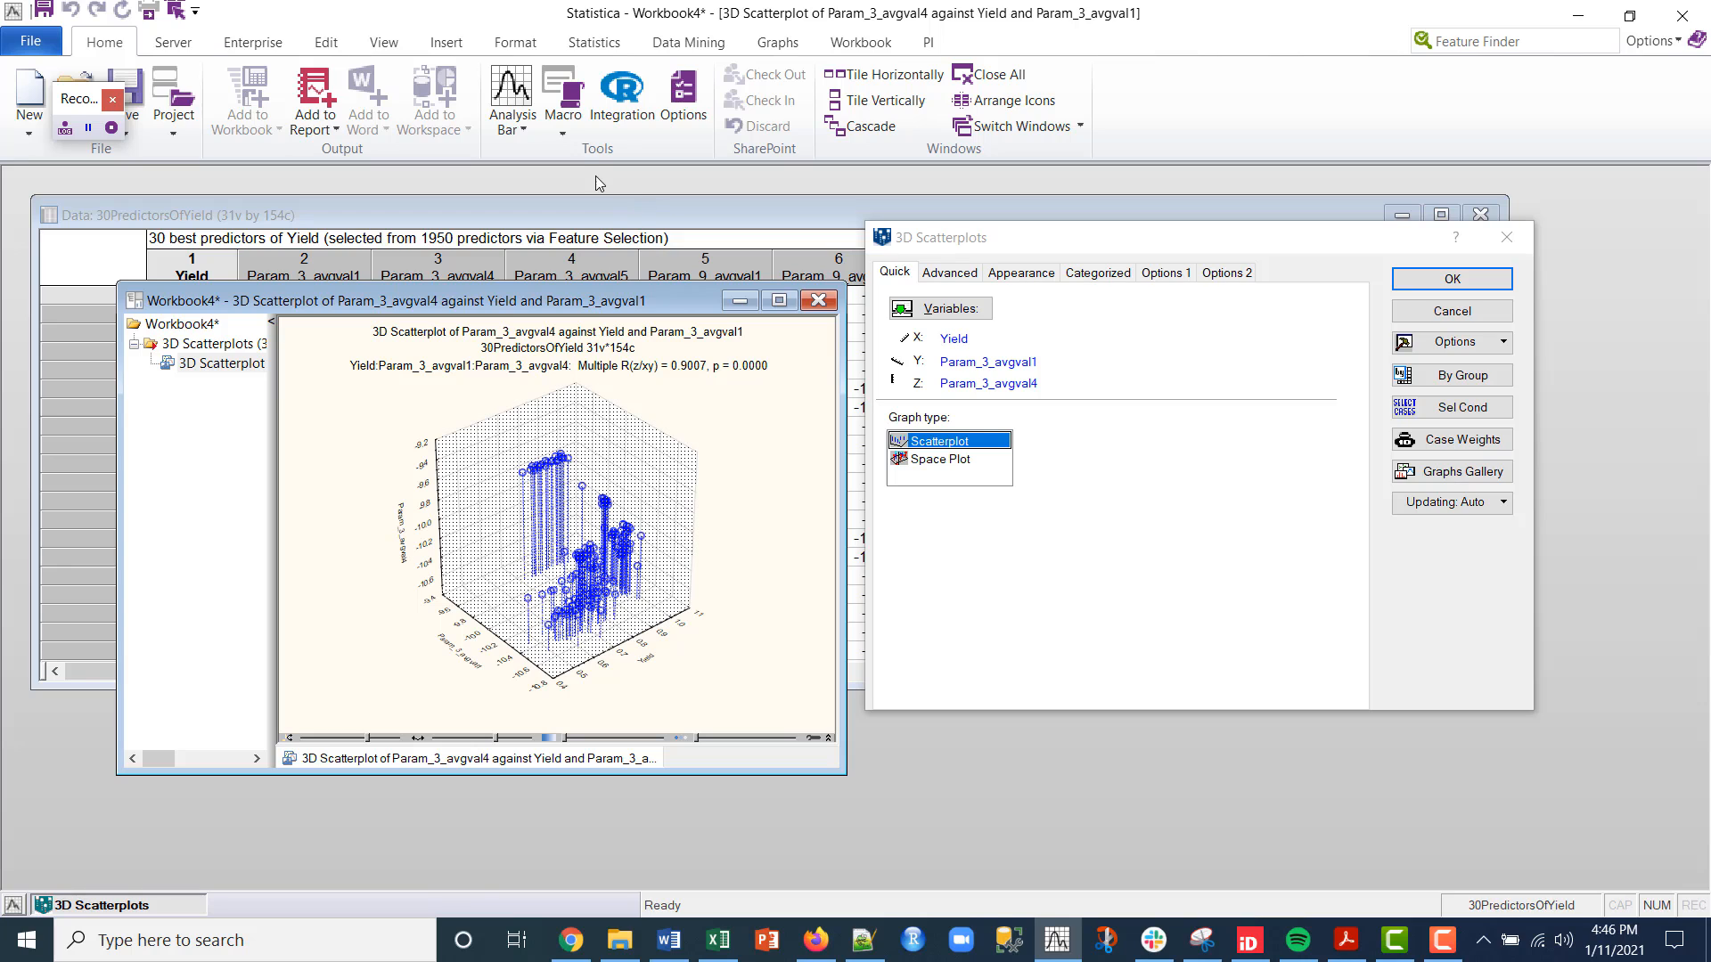
Stop the recording, create the macro in Enhanced Statistica Visual Basic under its default name, and look through its code
left_click(573, 130)
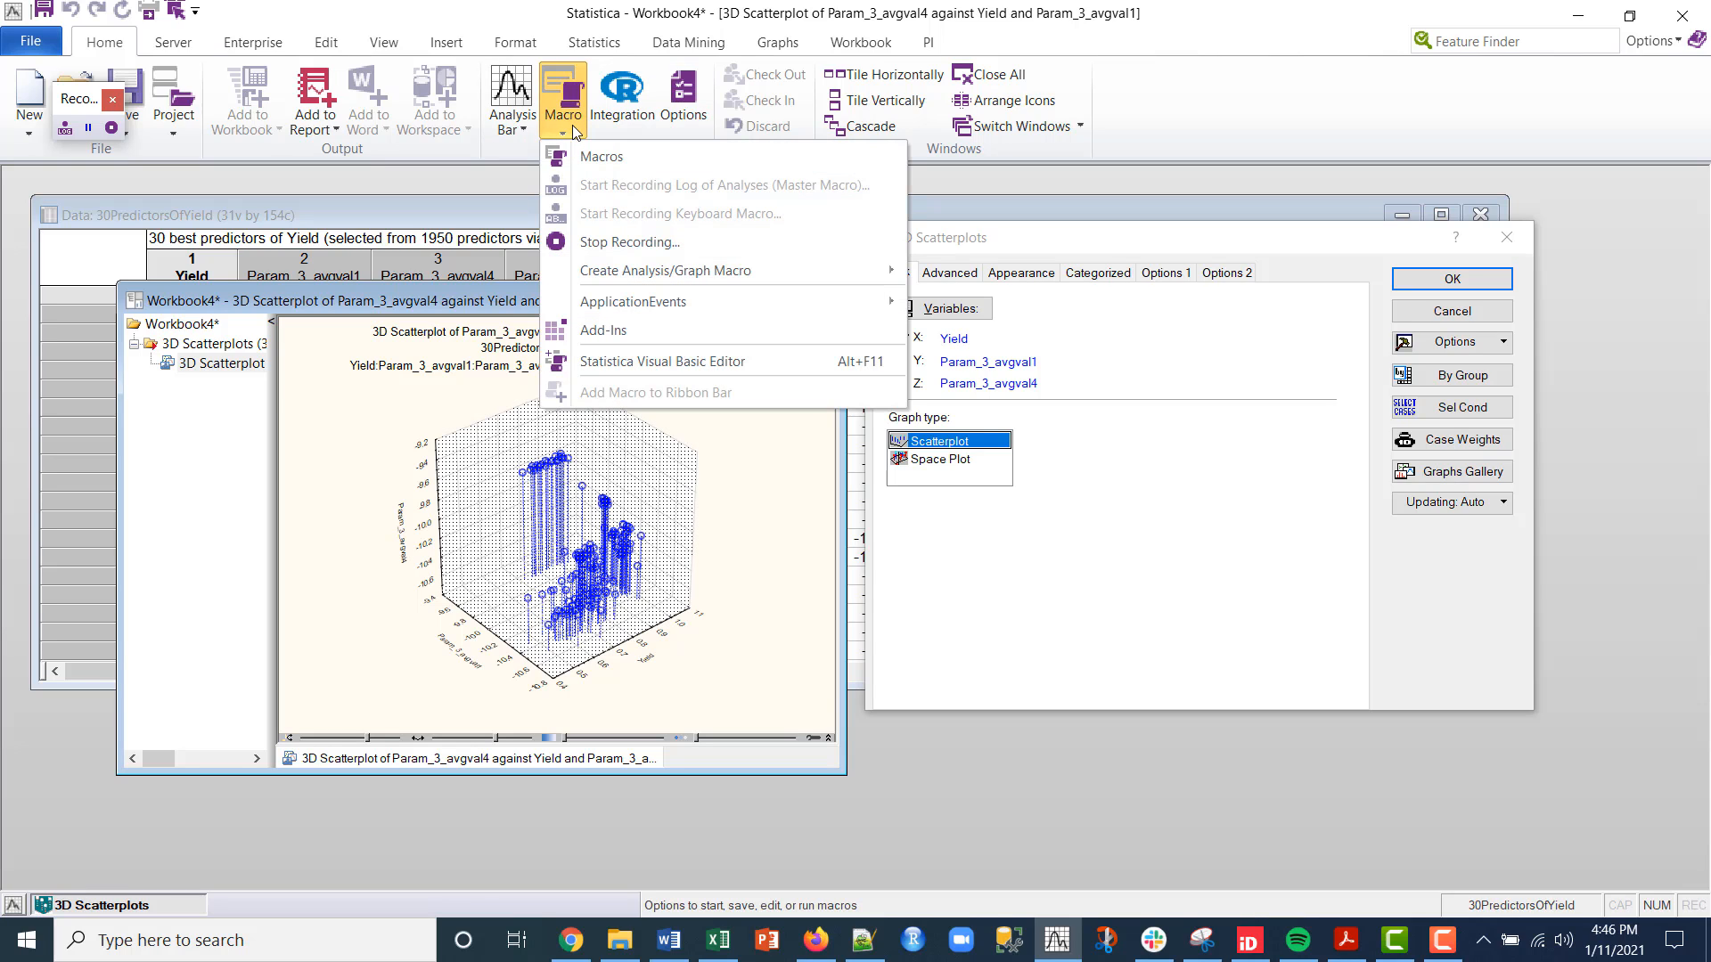
left_click(623, 244)
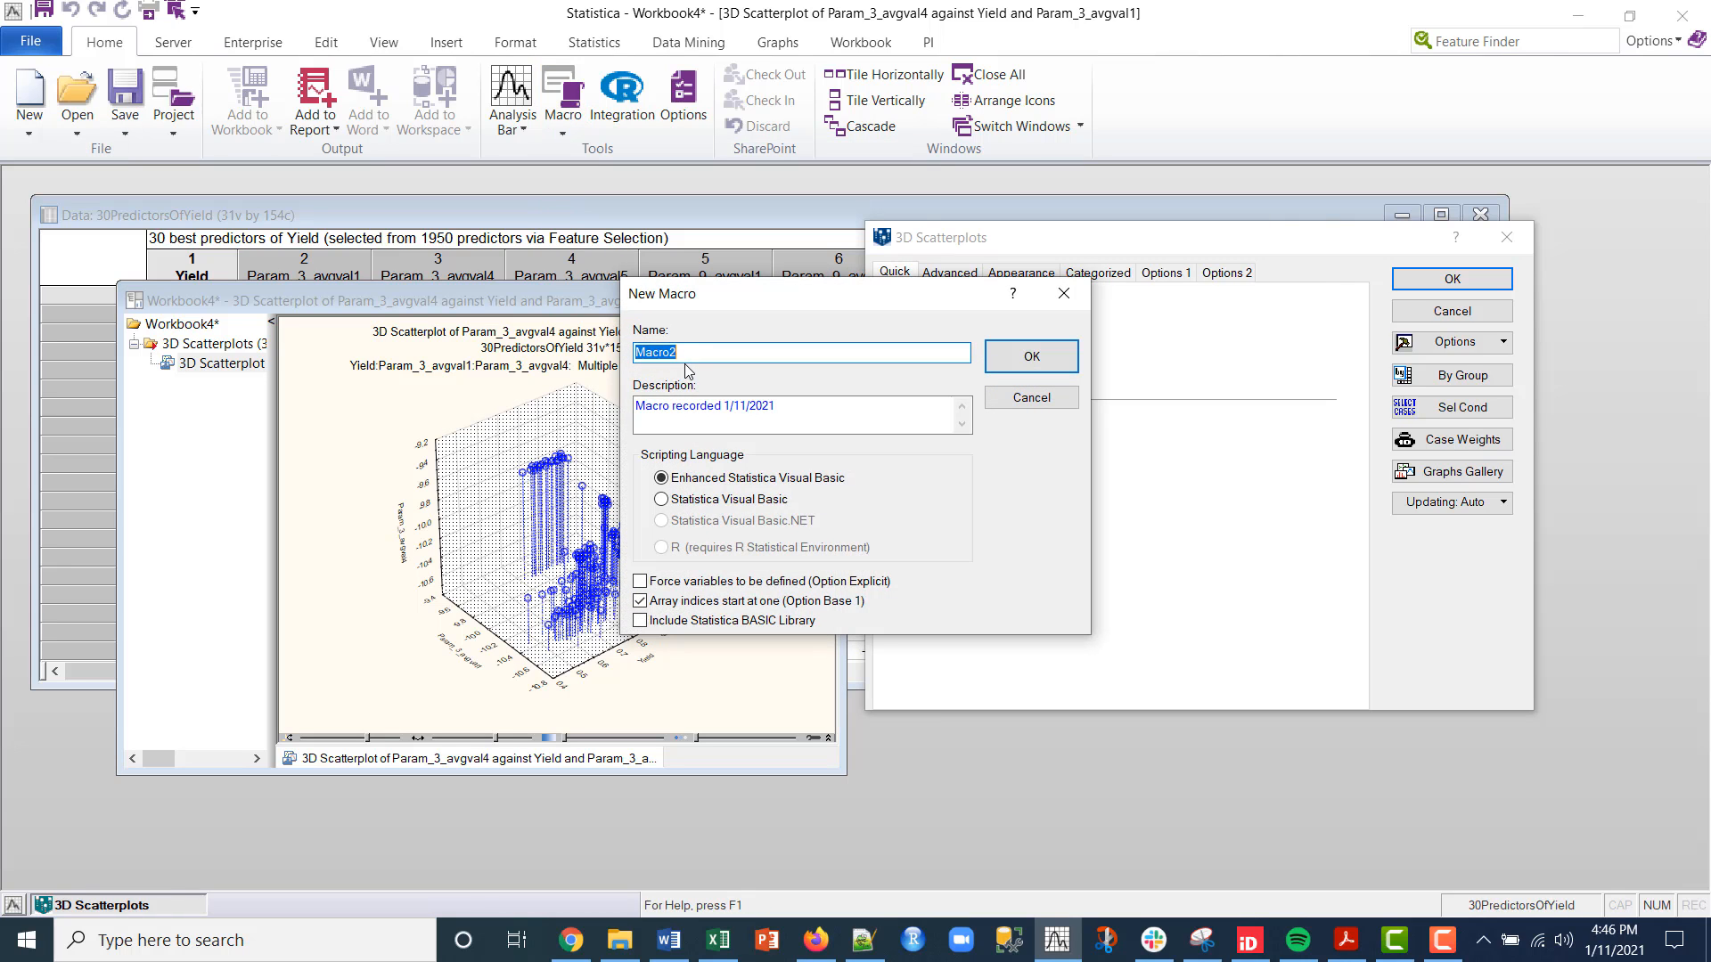
left_click(1033, 357)
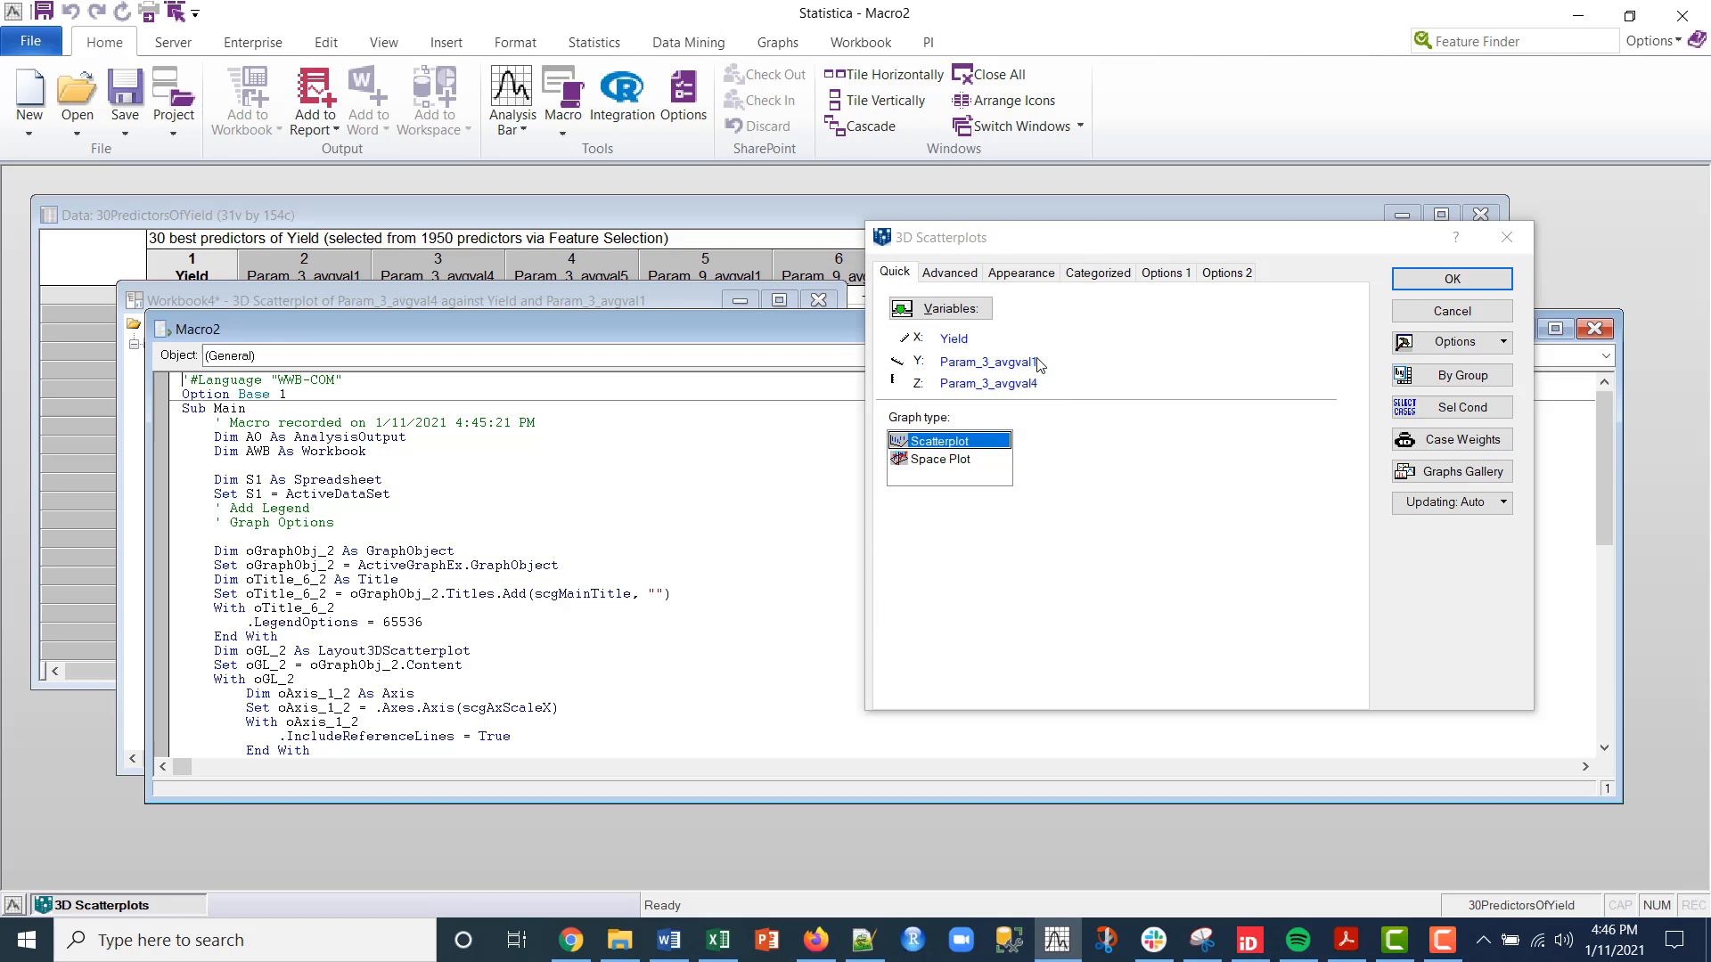
left_click_drag(565, 331, 556, 362)
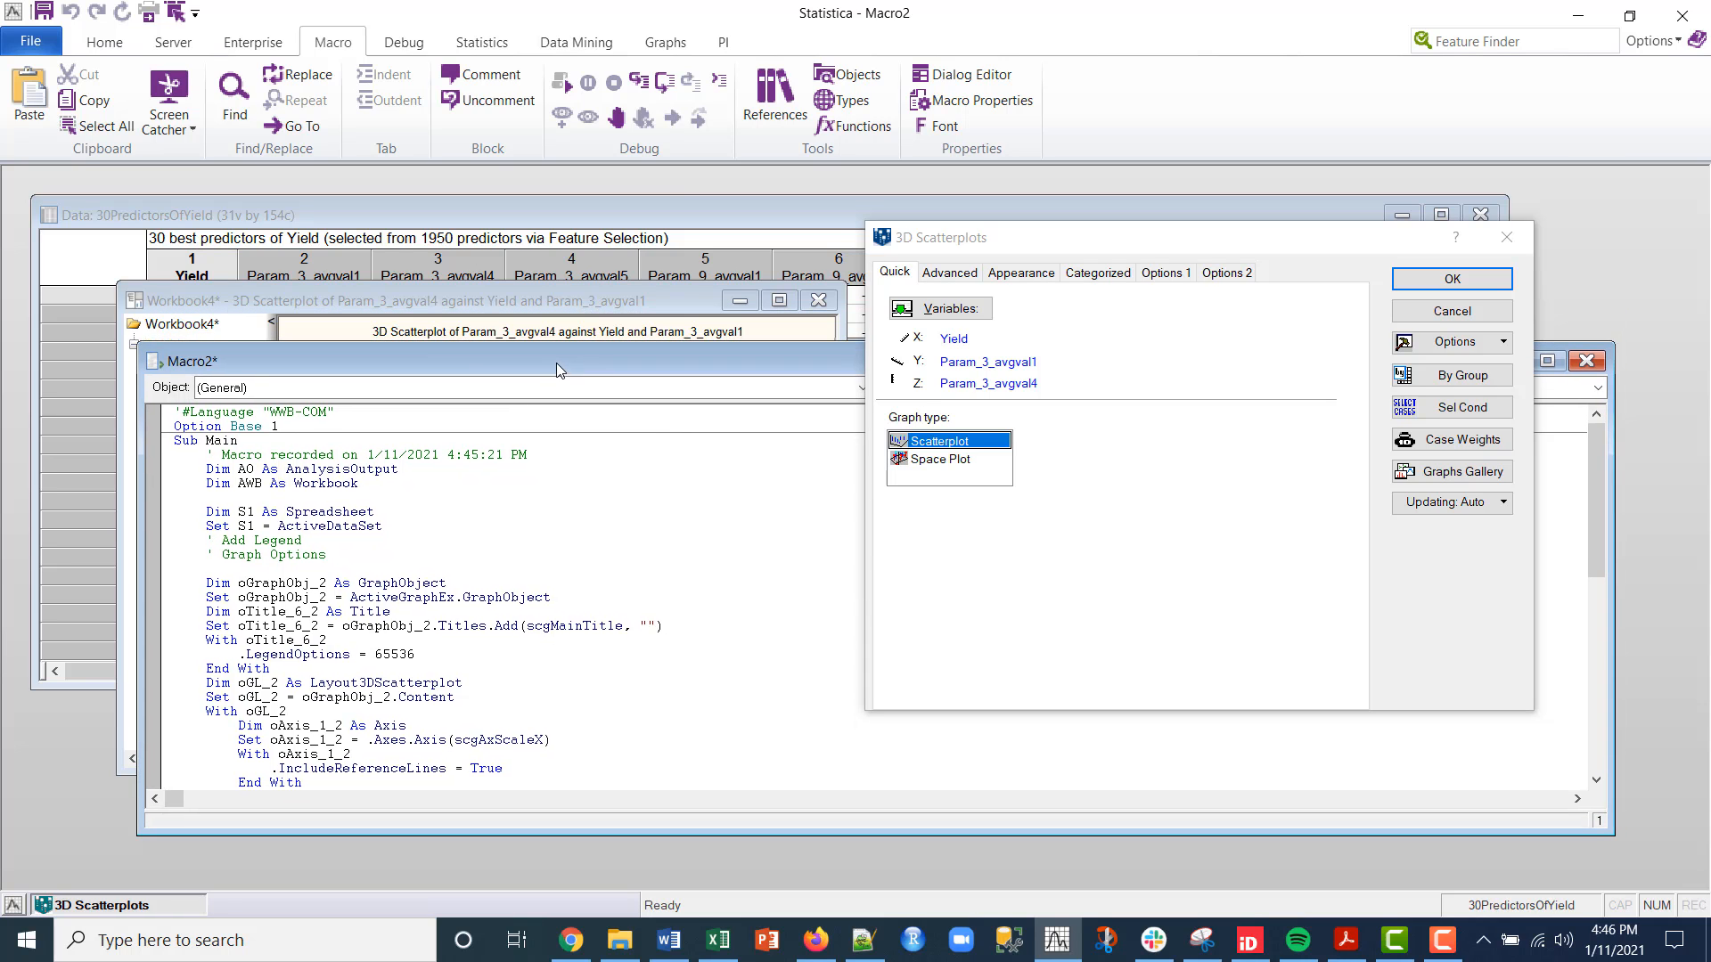
scroll(486, 710, "down", 10)
scroll(486, 697, "up", 8)
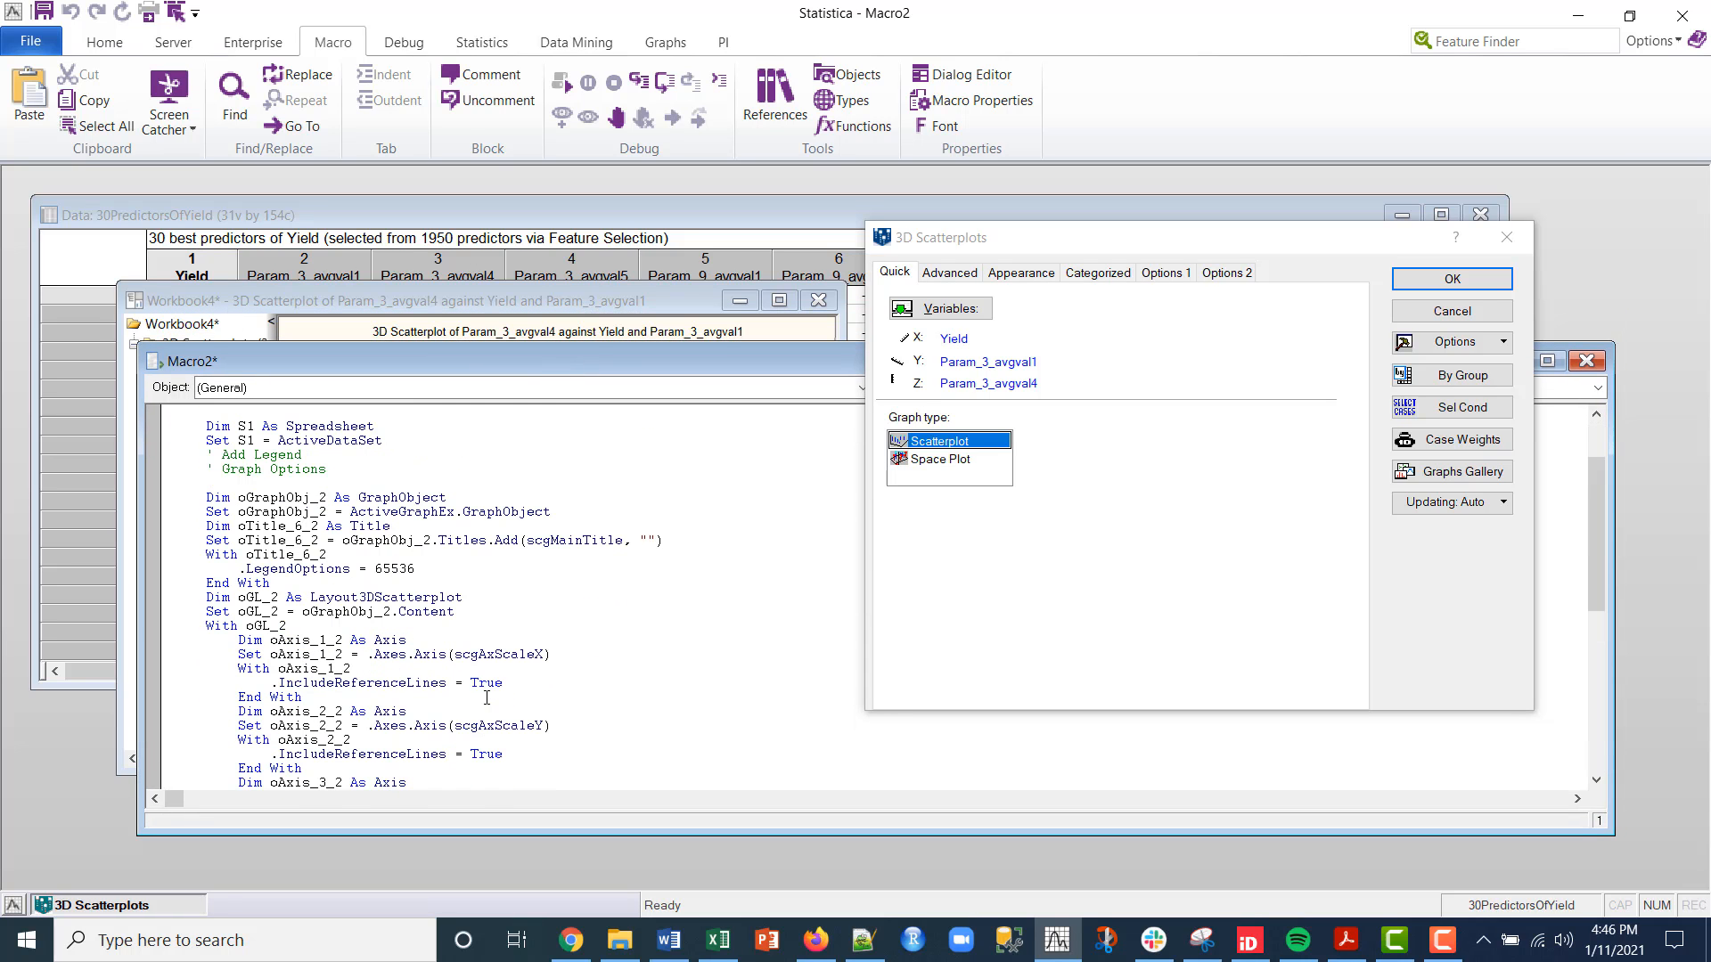
left_click_drag(335, 362, 368, 412)
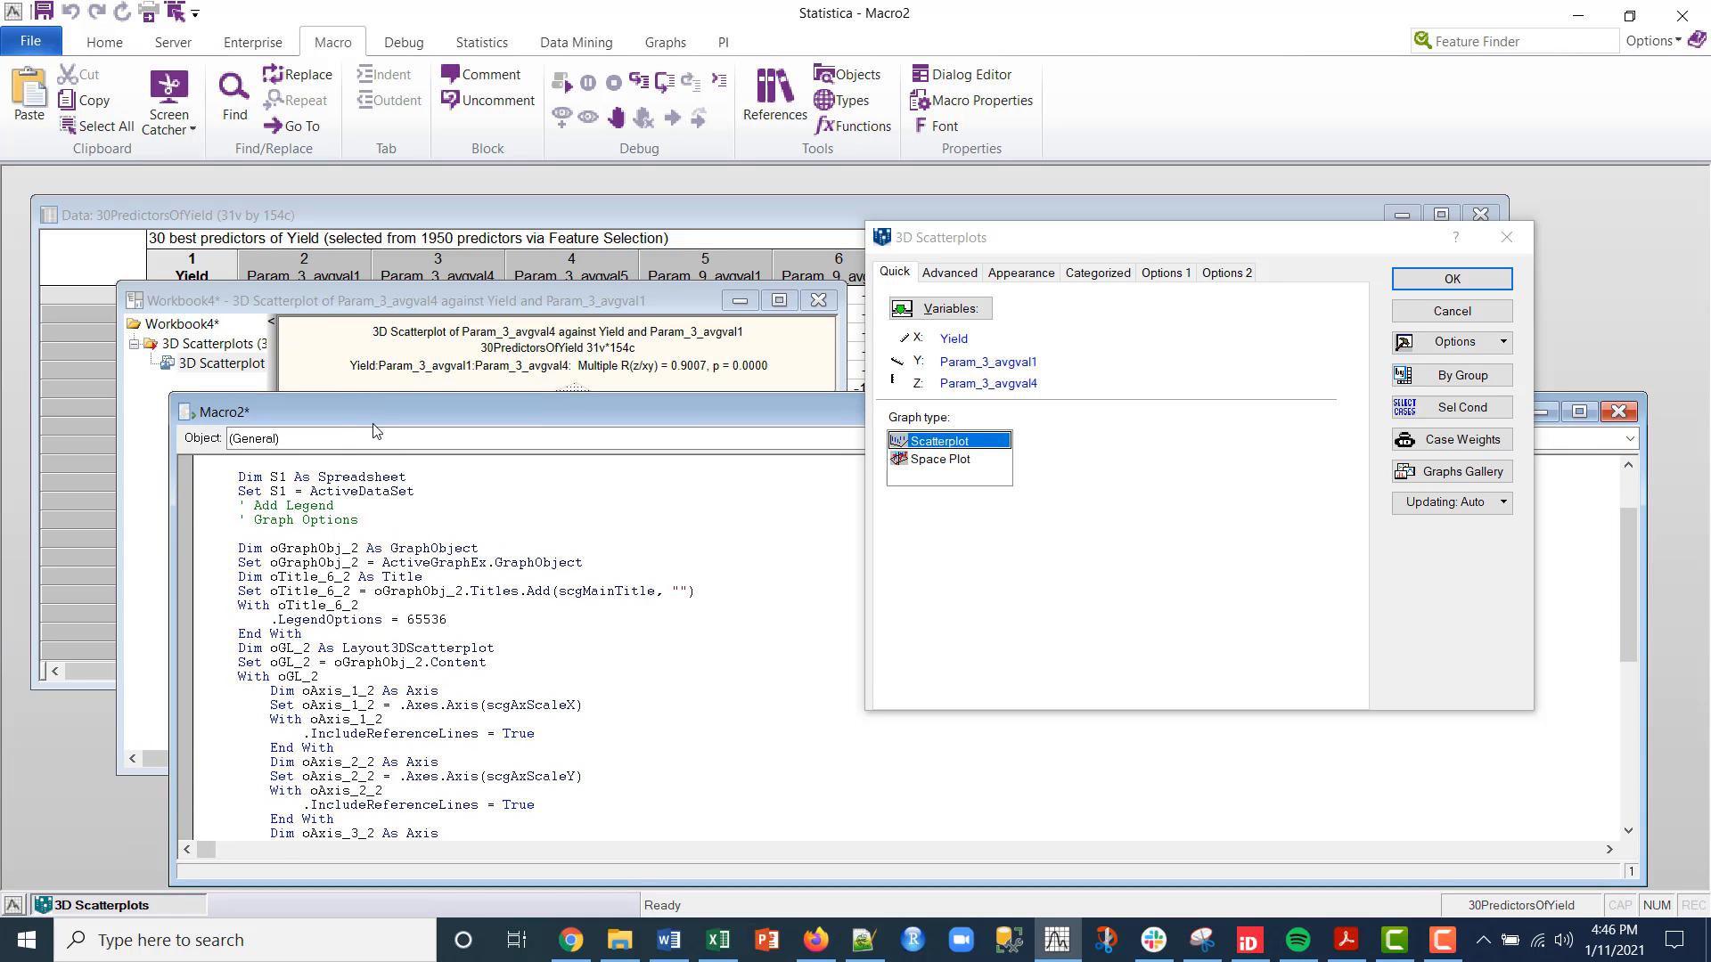
Close the 3D Scatterplots dialog and the scatterplot workbook without saving changes
left_click(1506, 237)
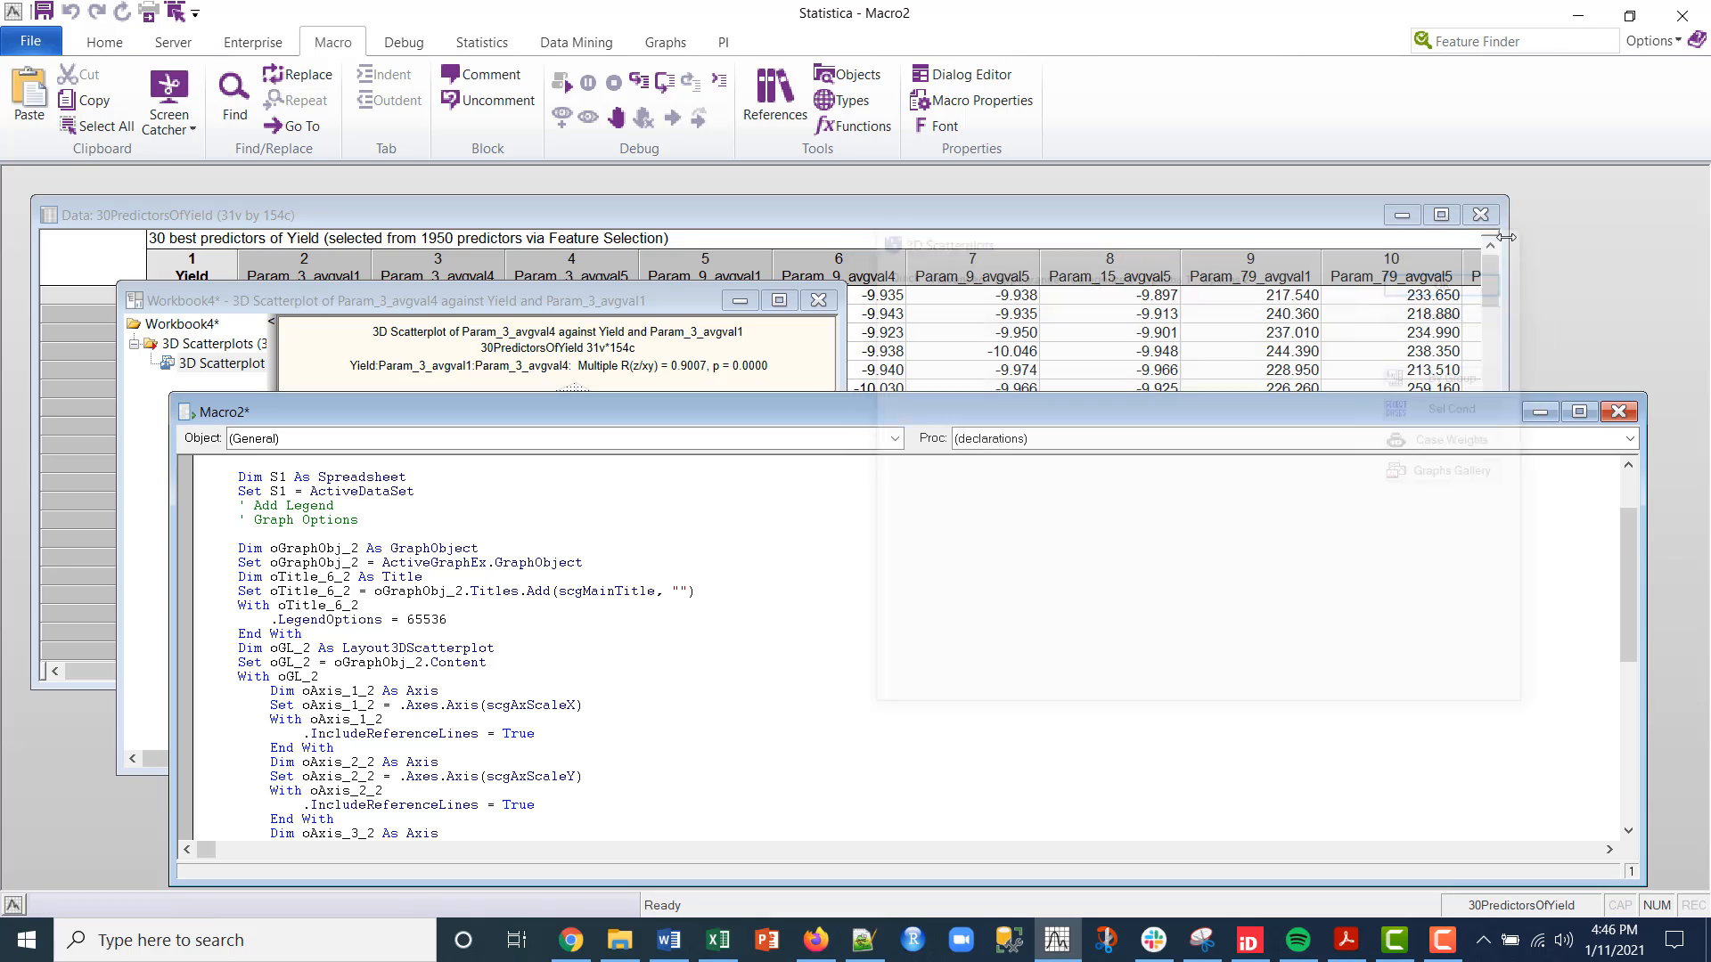
left_click(476, 302)
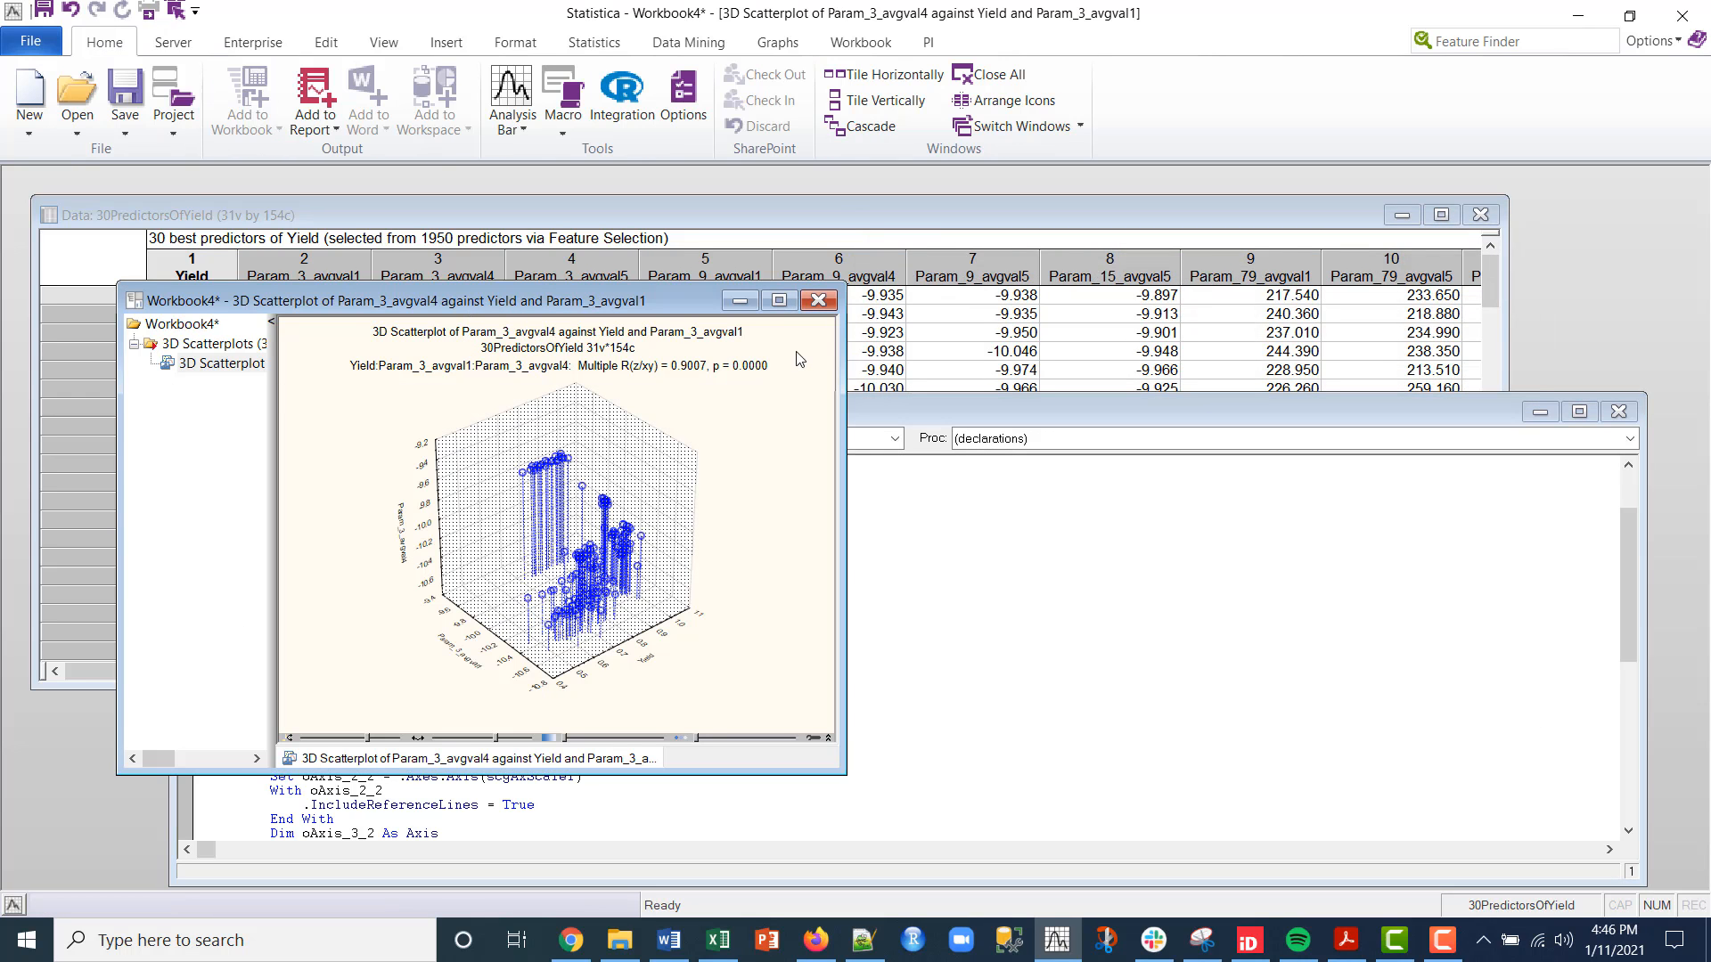
left_click(820, 303)
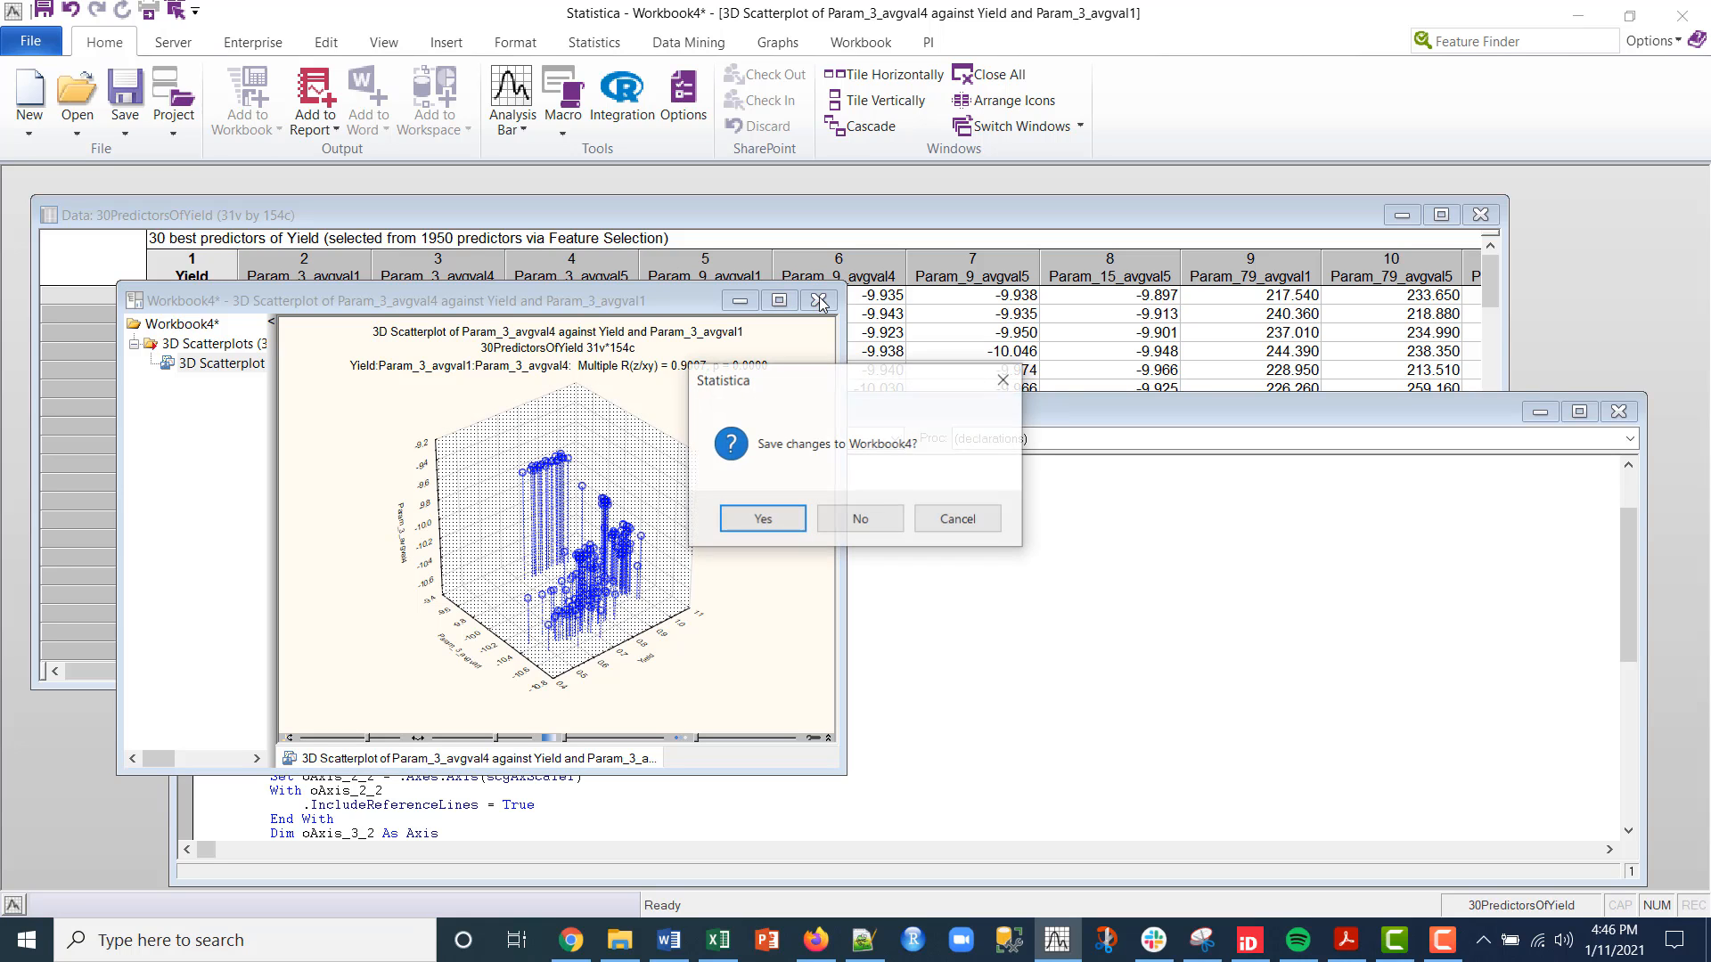
left_click(854, 523)
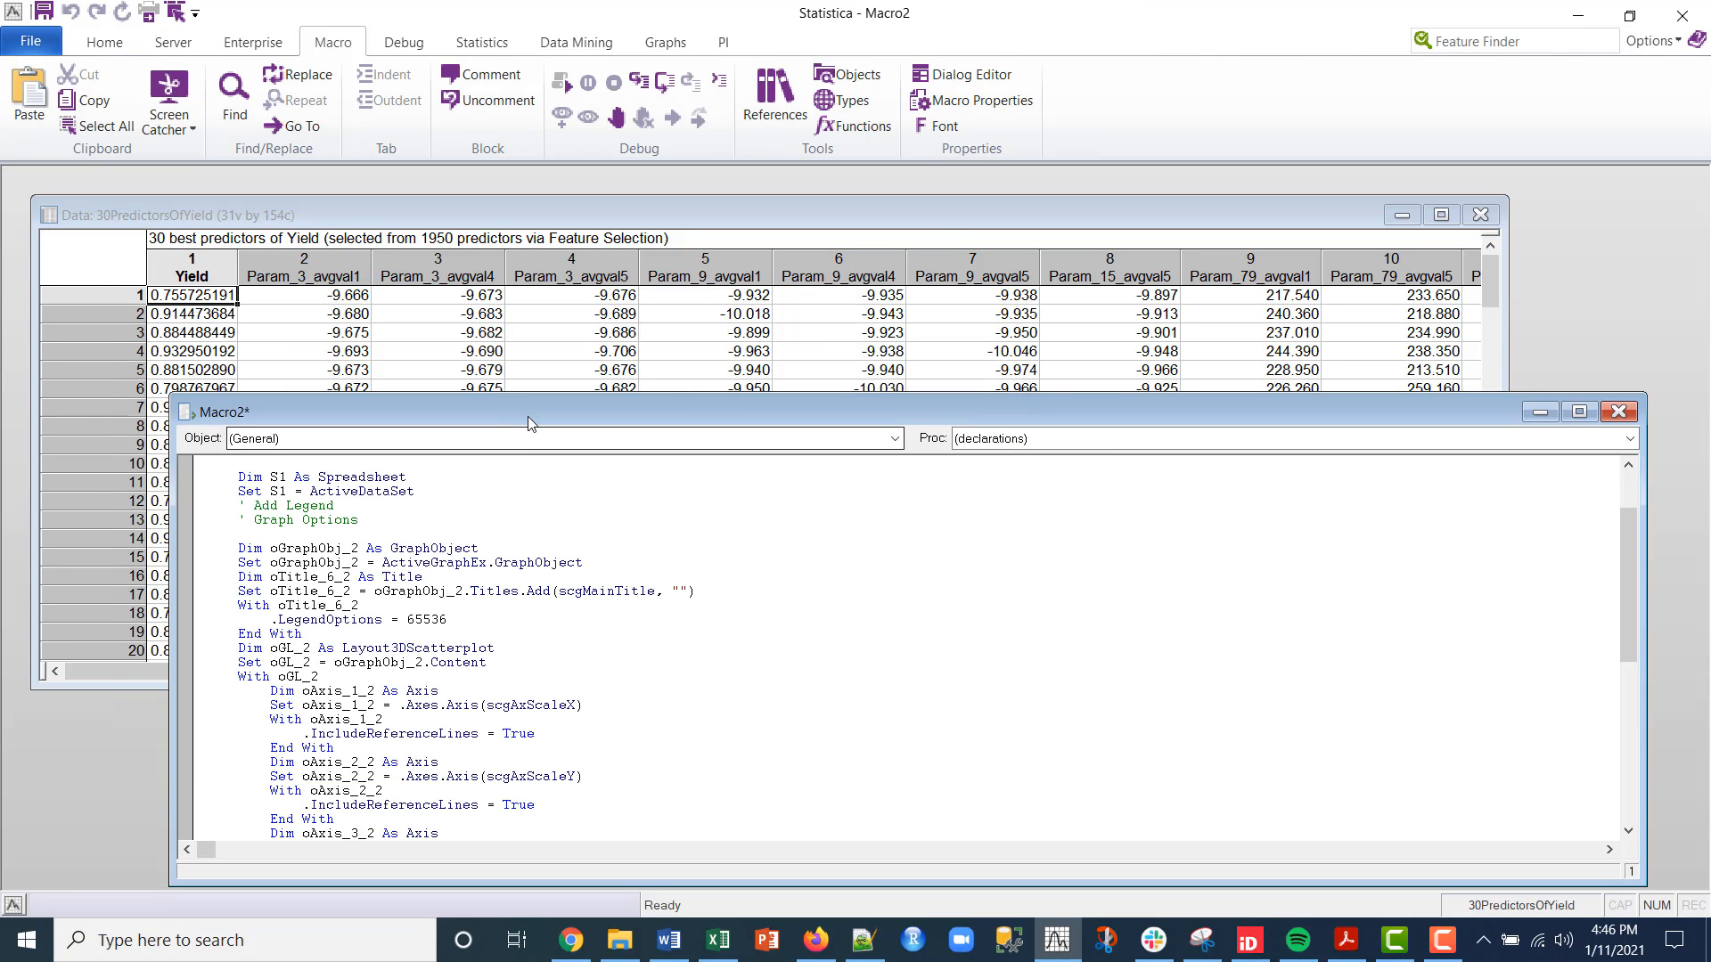
Create a blank local workspace with the open 30PredictorsOfYield spreadsheet as its data source, and move its node slightly inward
left_click(652, 221)
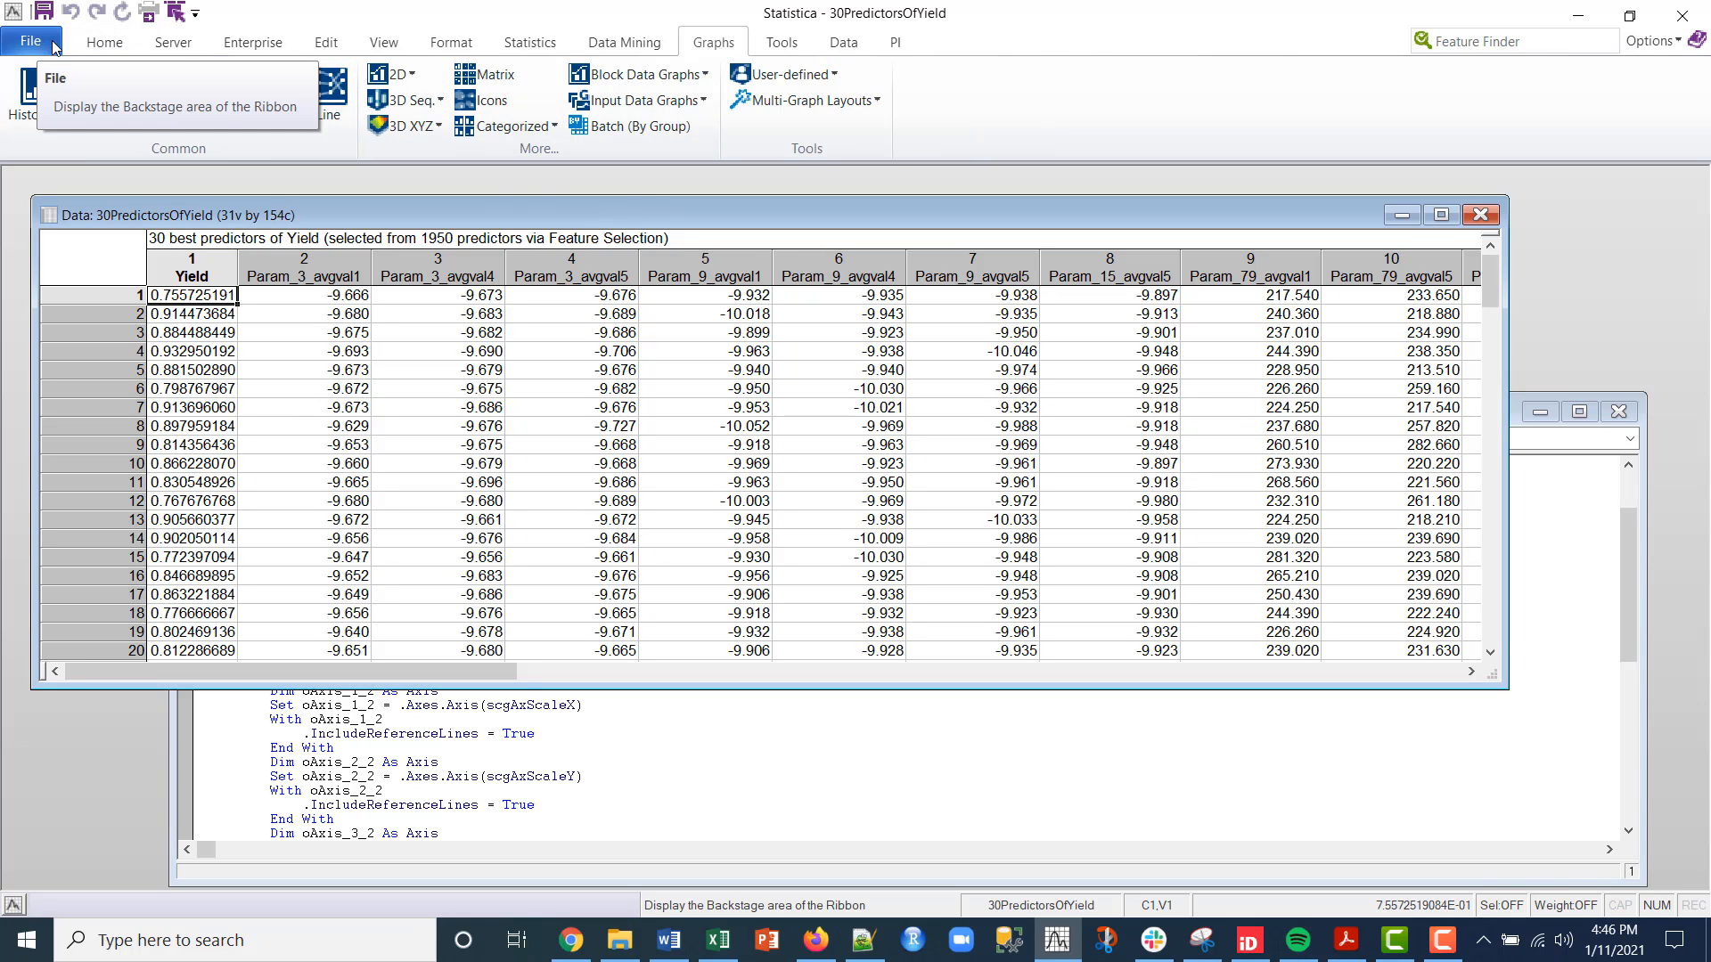
left_click(101, 42)
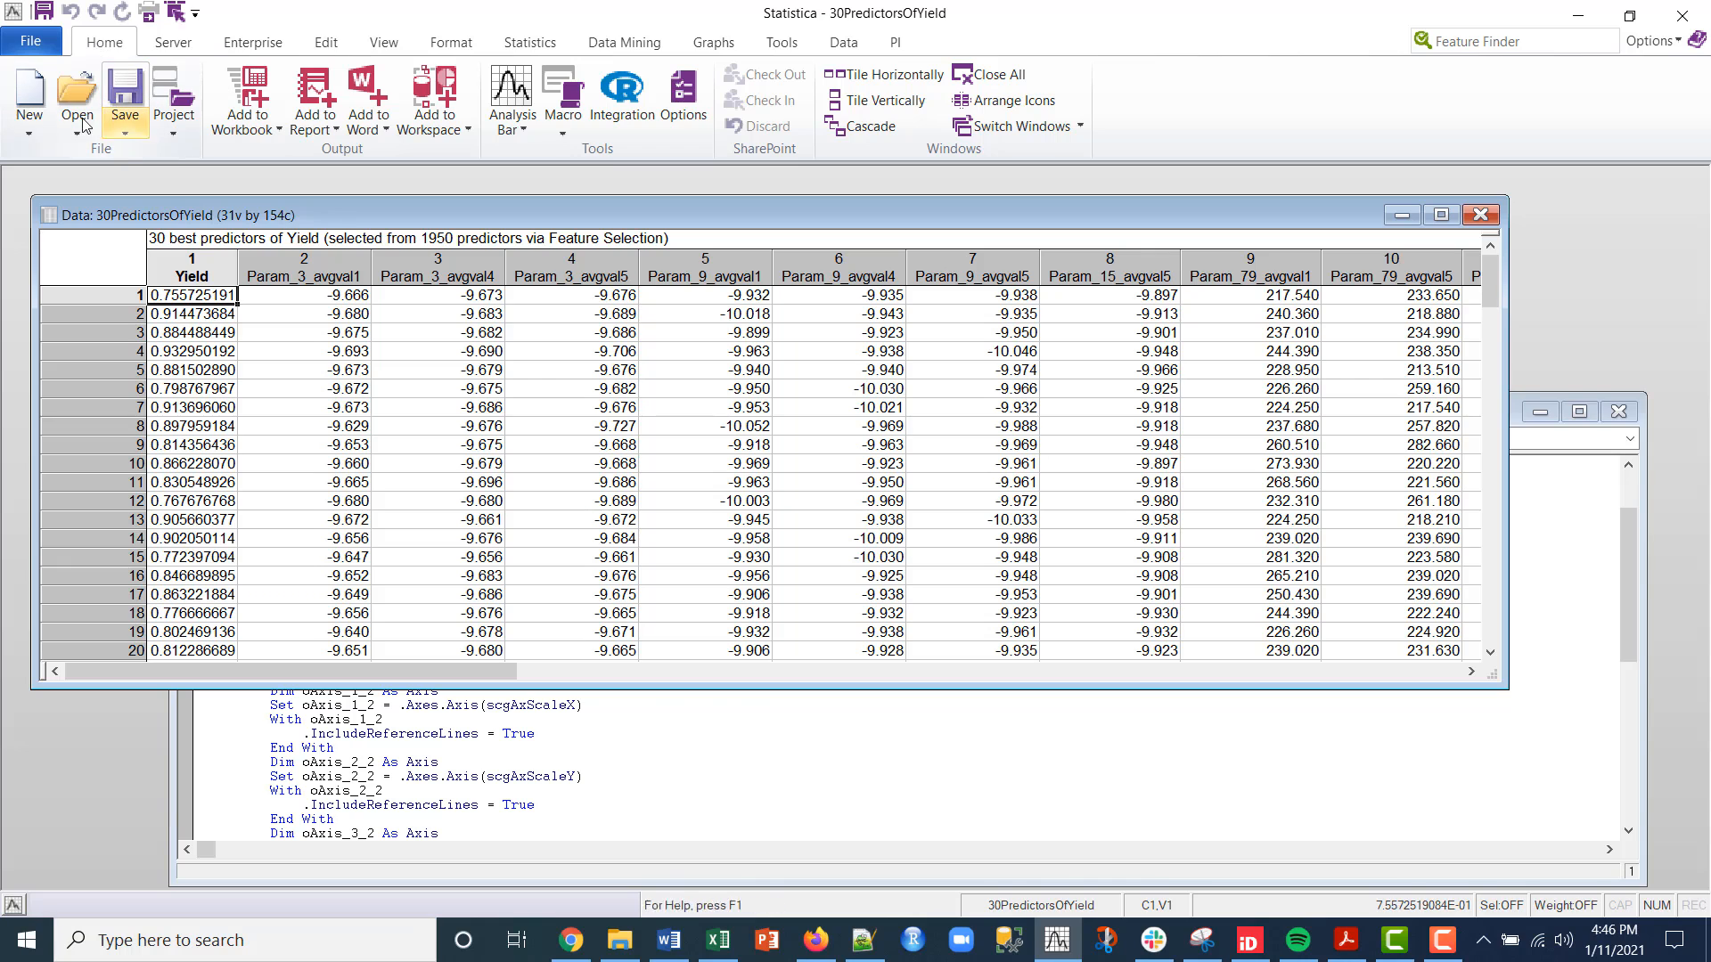
left_click(32, 133)
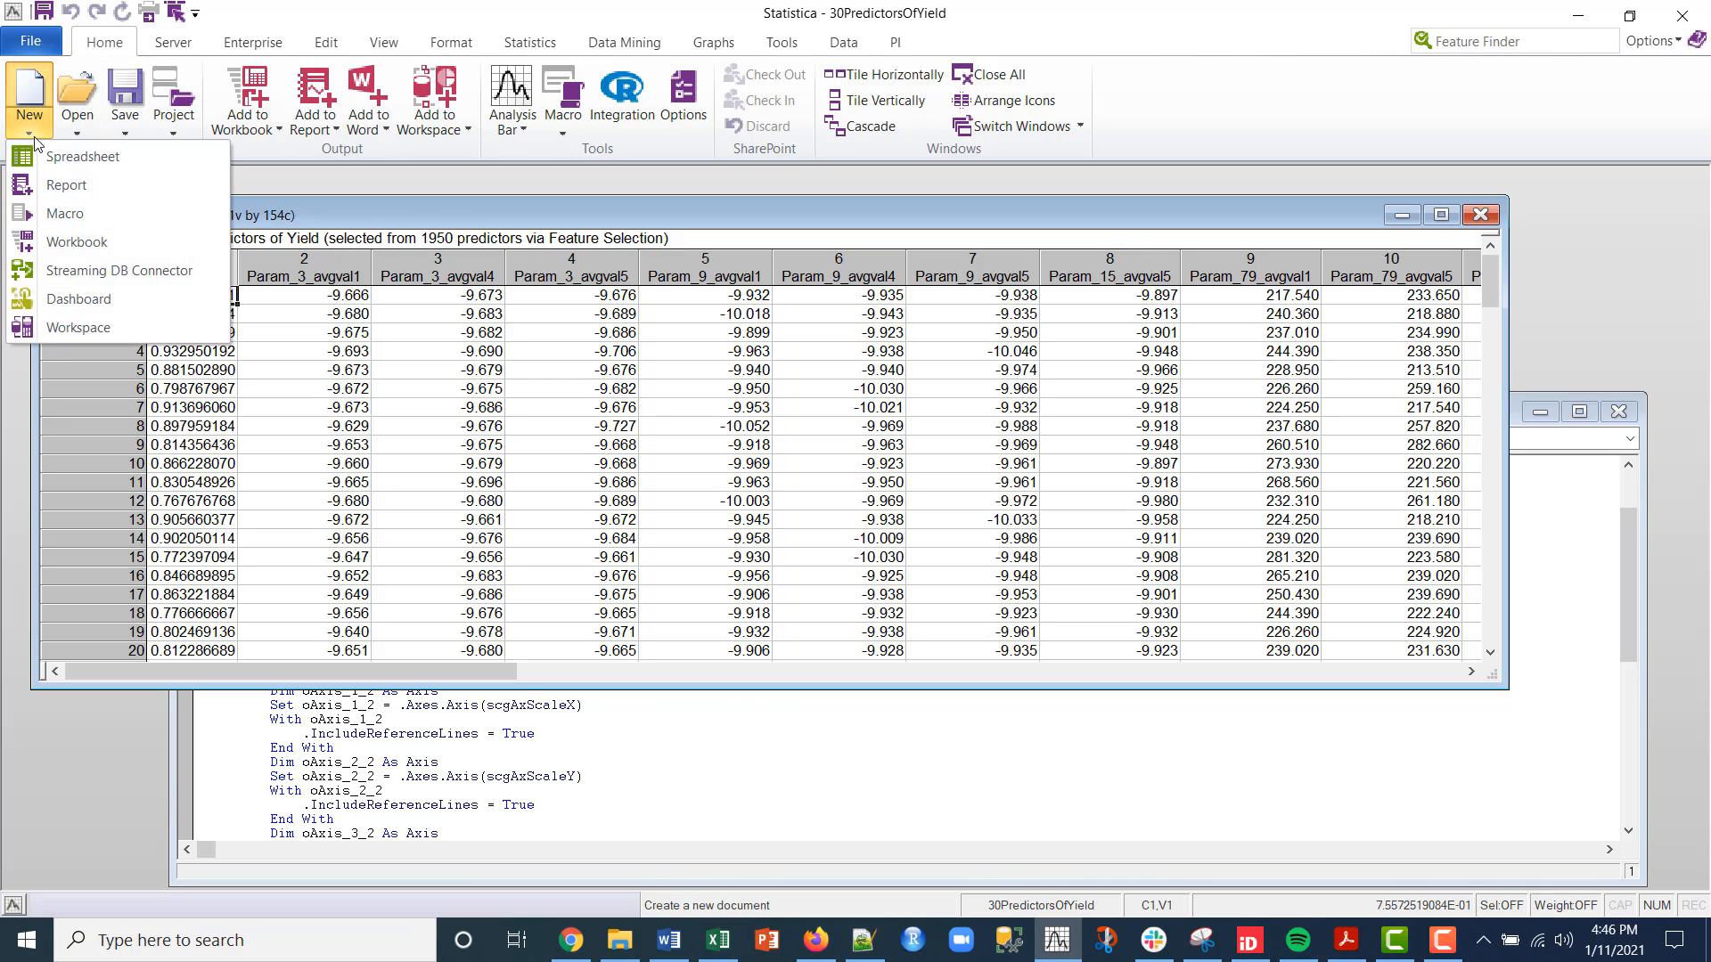
left_click(89, 332)
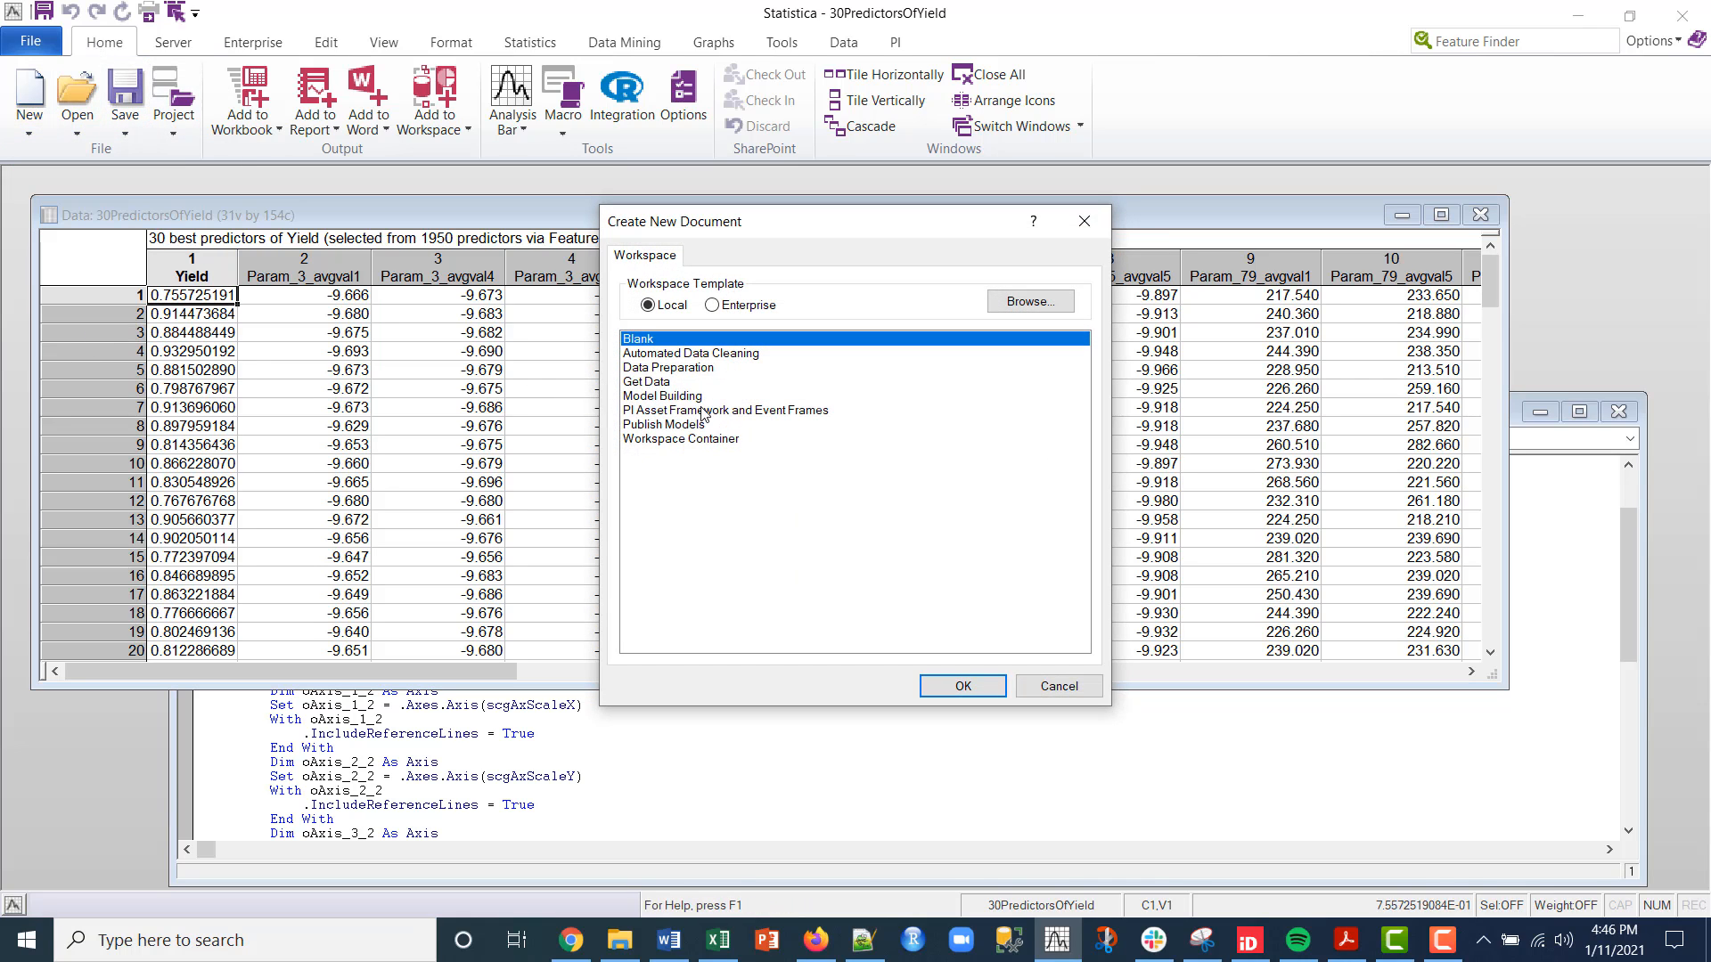
left_click(961, 688)
left_click(718, 367)
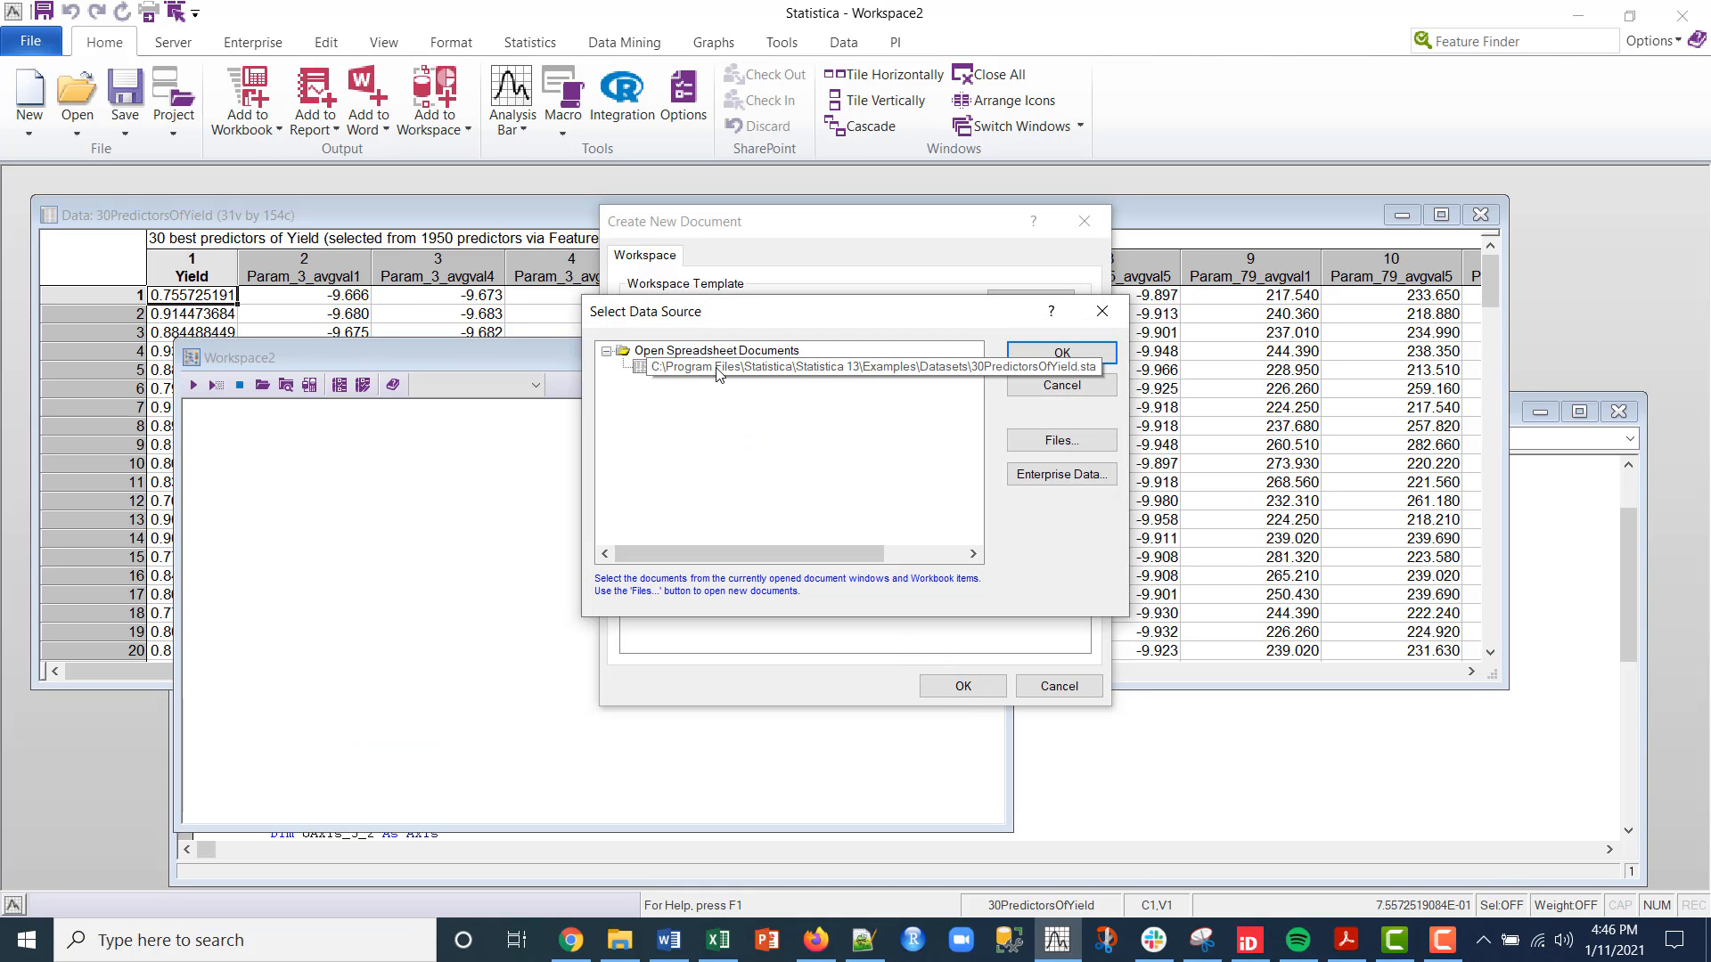
left_click(1063, 353)
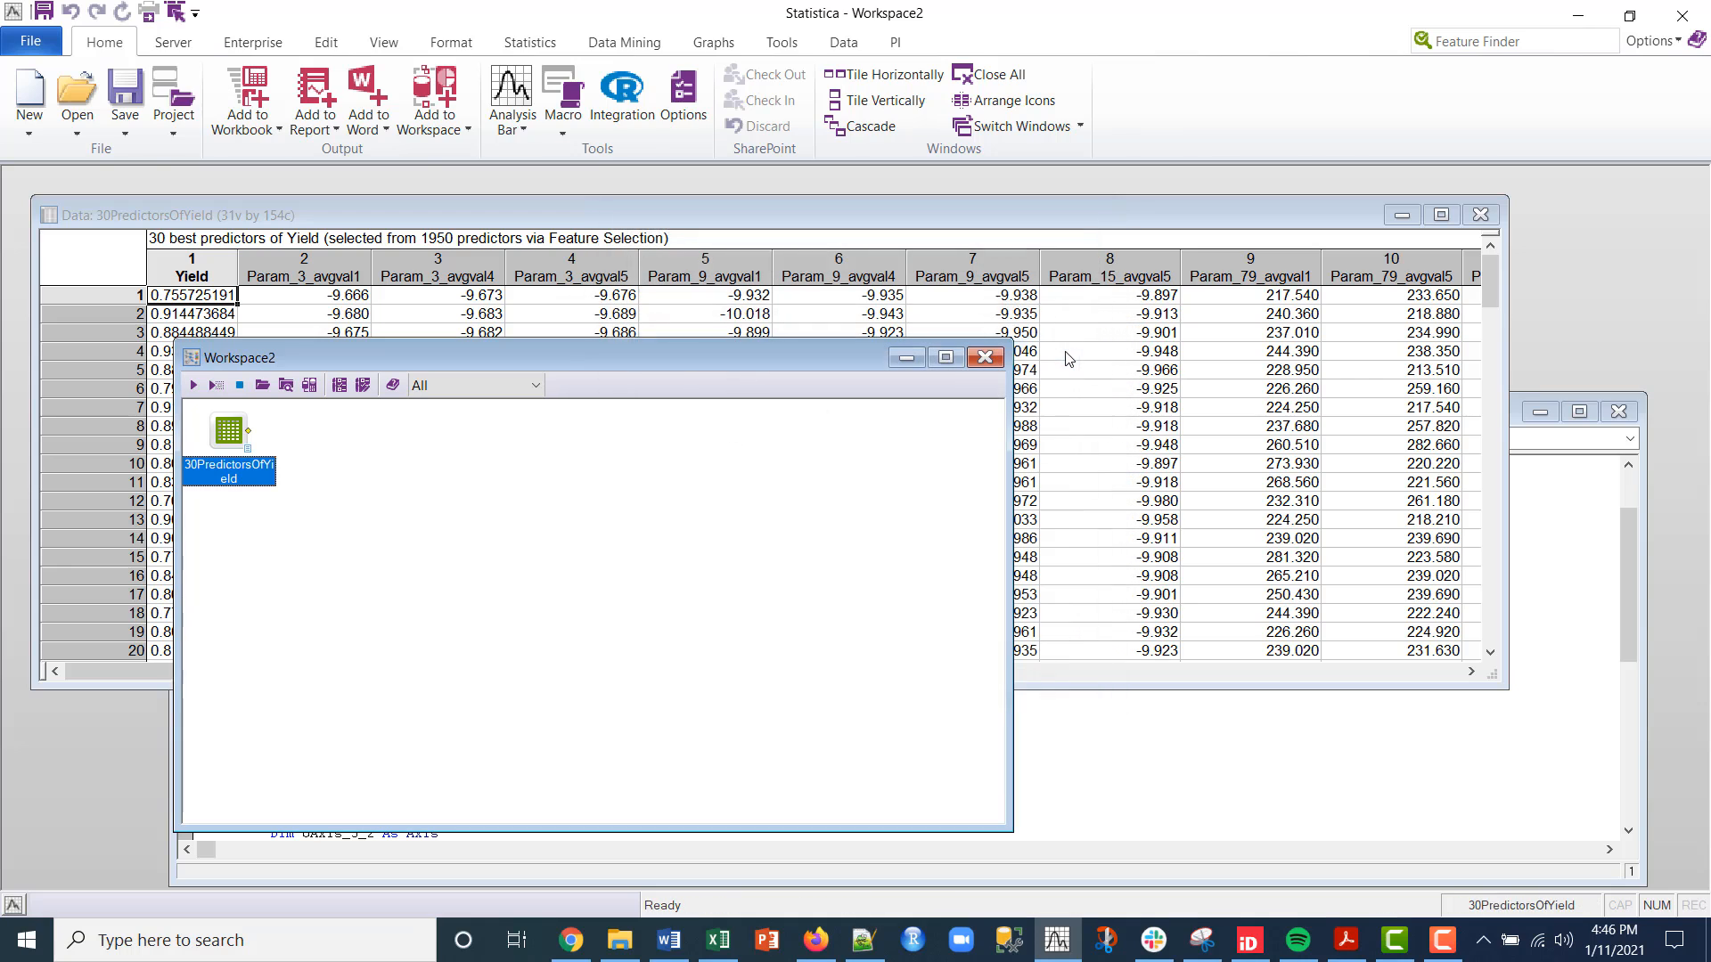
left_click_drag(227, 434, 312, 471)
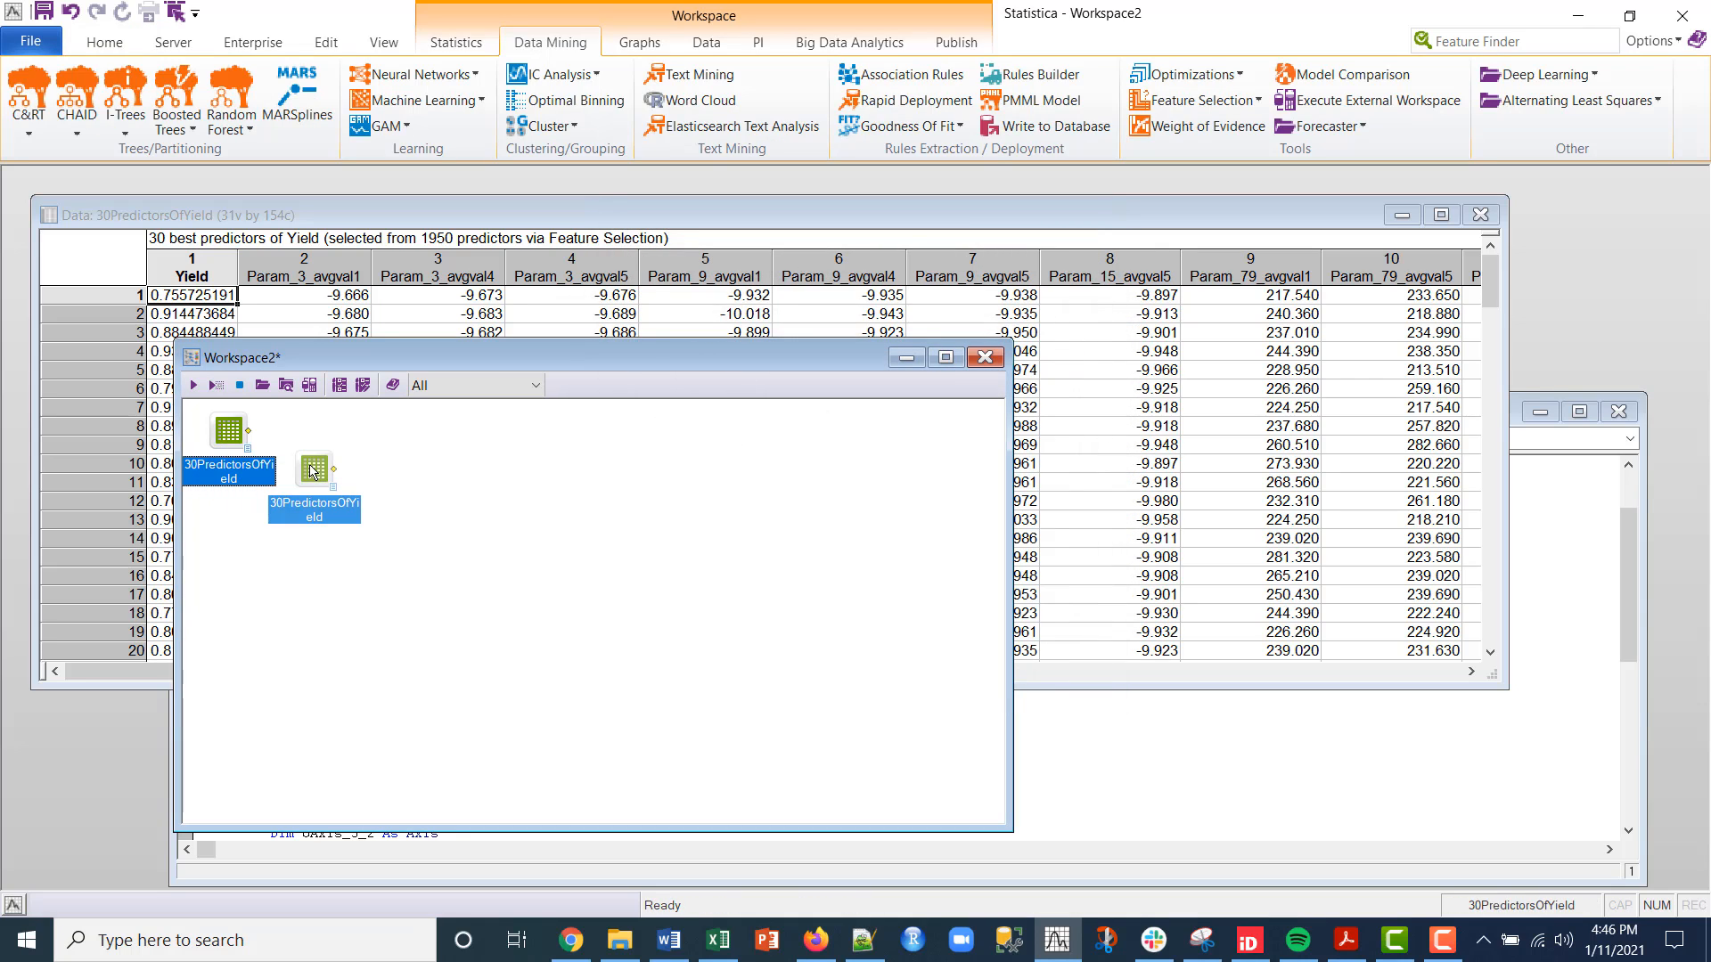
Add a 3D Scatterplots node to the workspace and connect the 30PredictorsOfYield data source to it
left_click(424, 472)
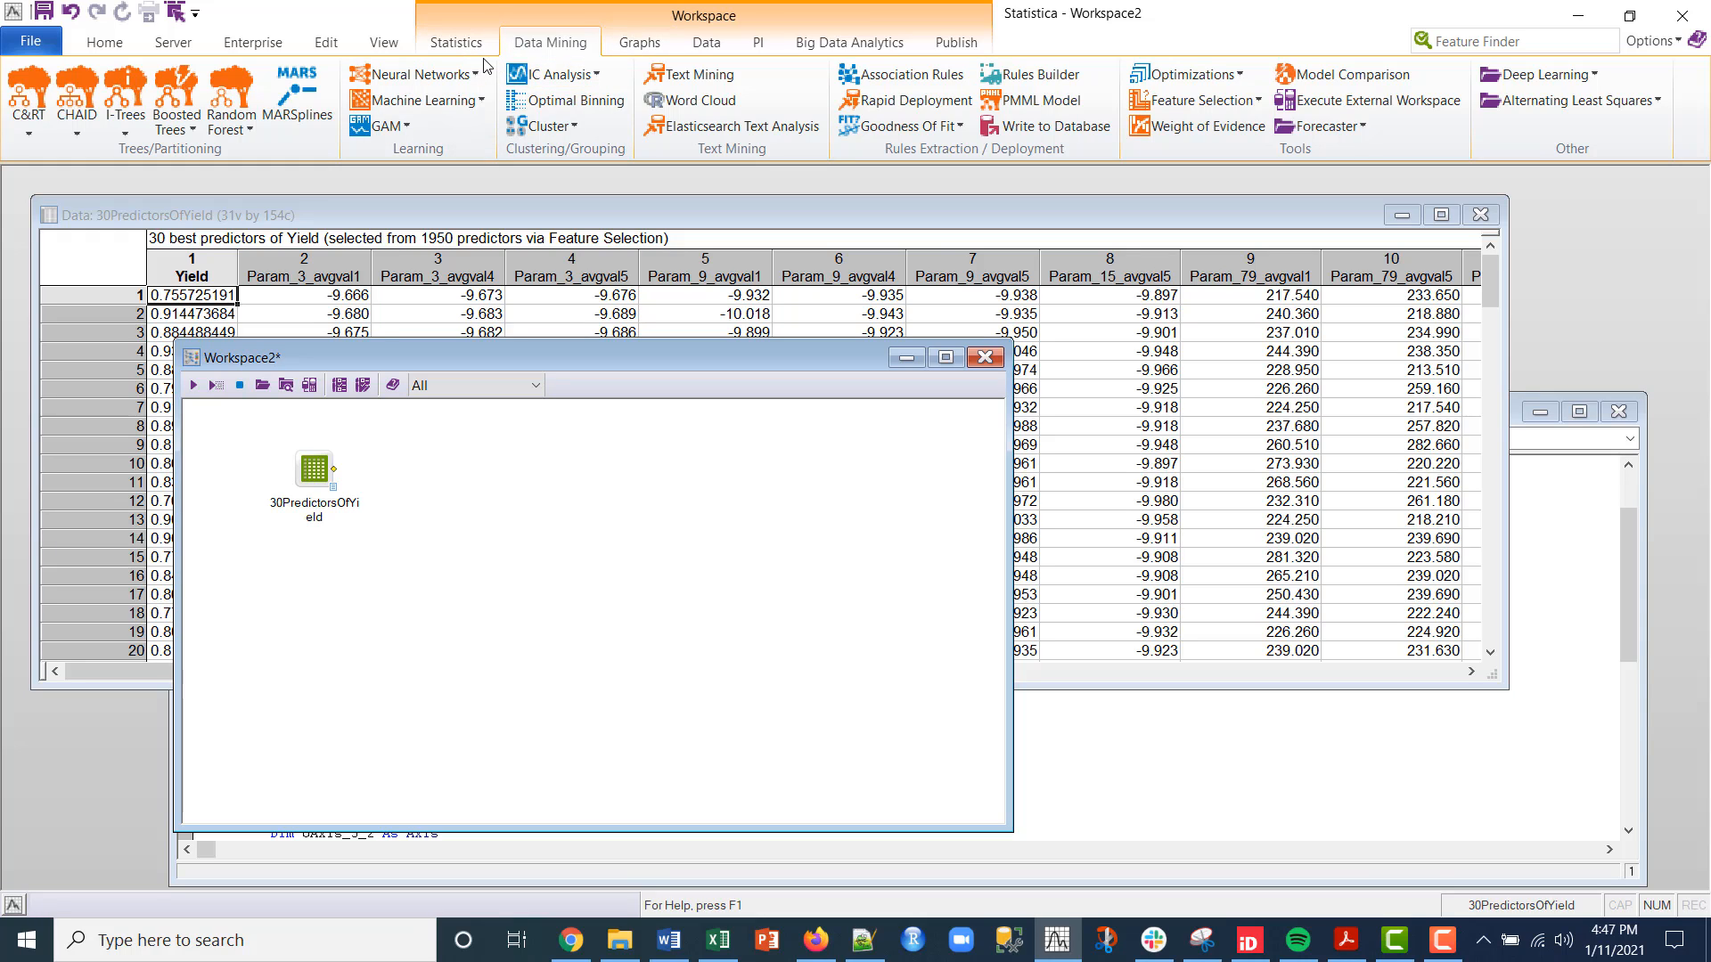
left_click(642, 45)
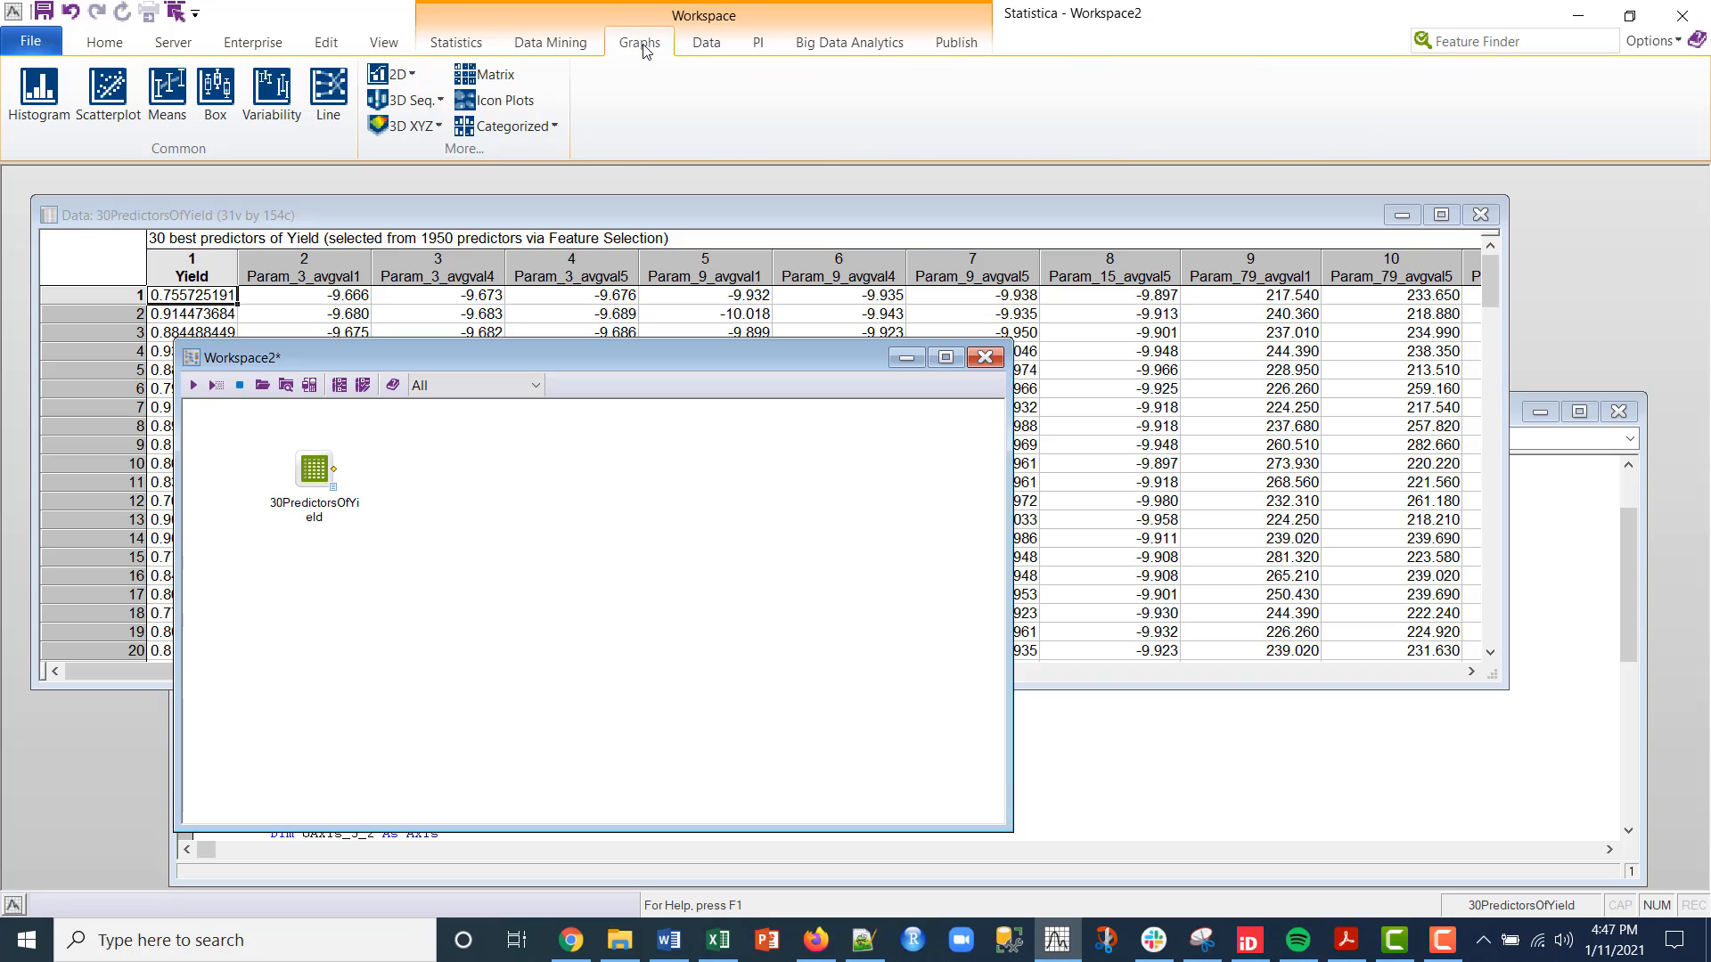
left_click(410, 125)
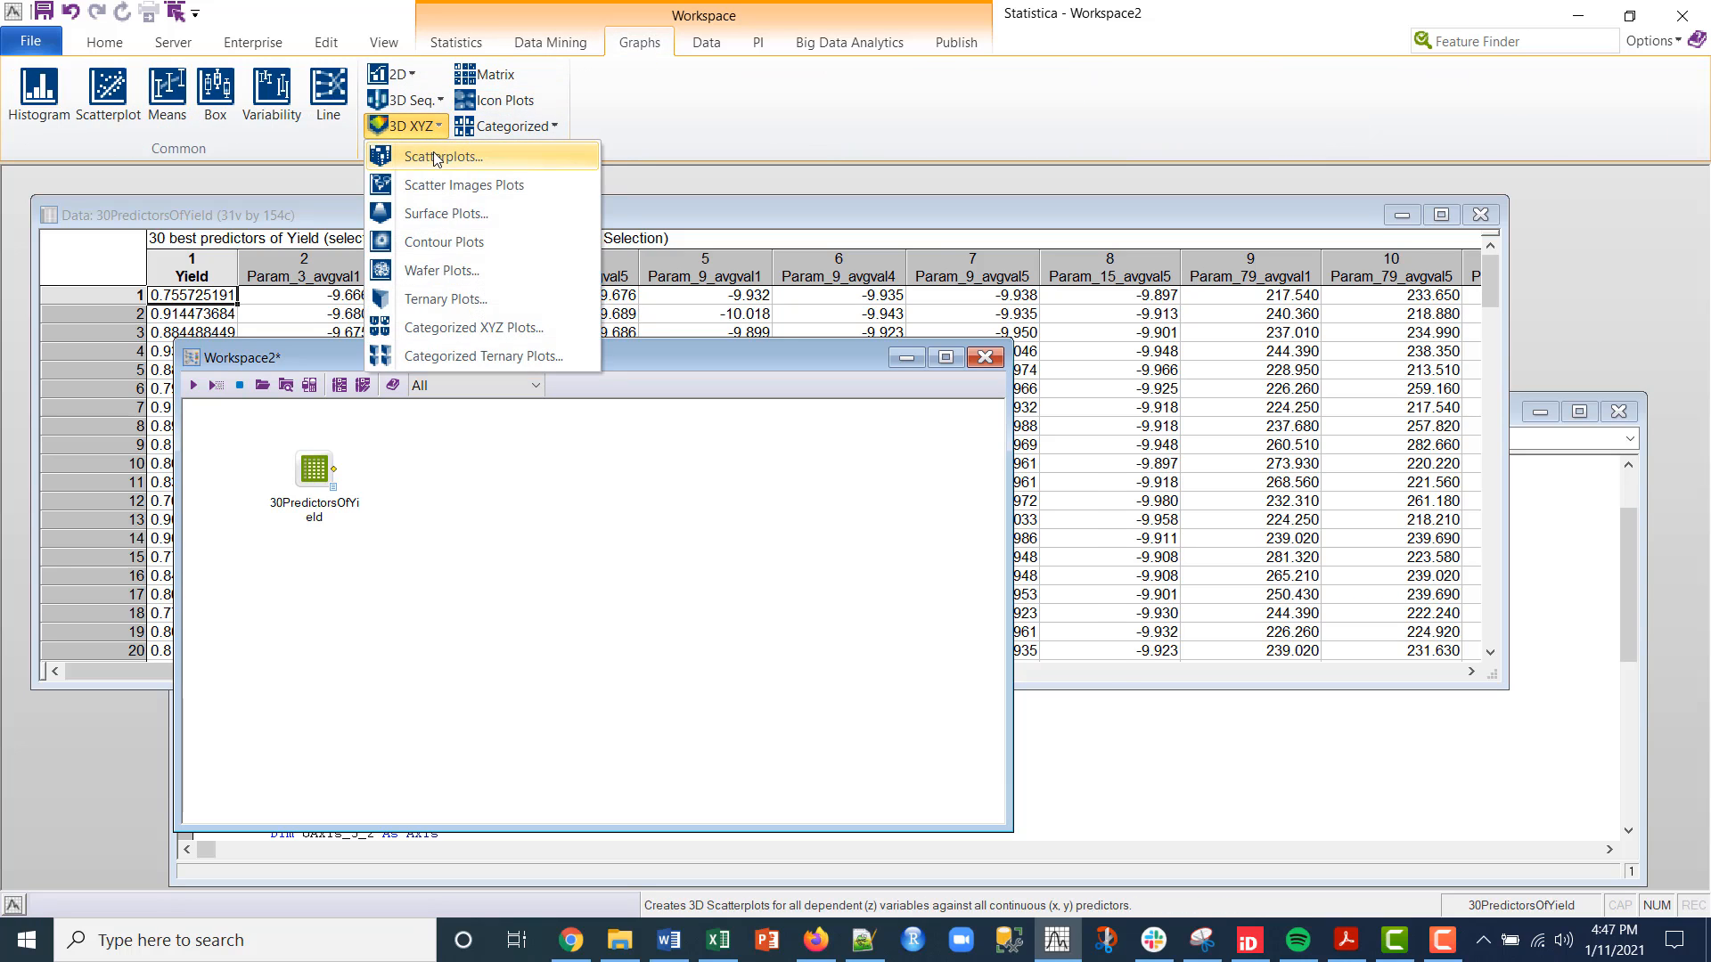
left_click(432, 157)
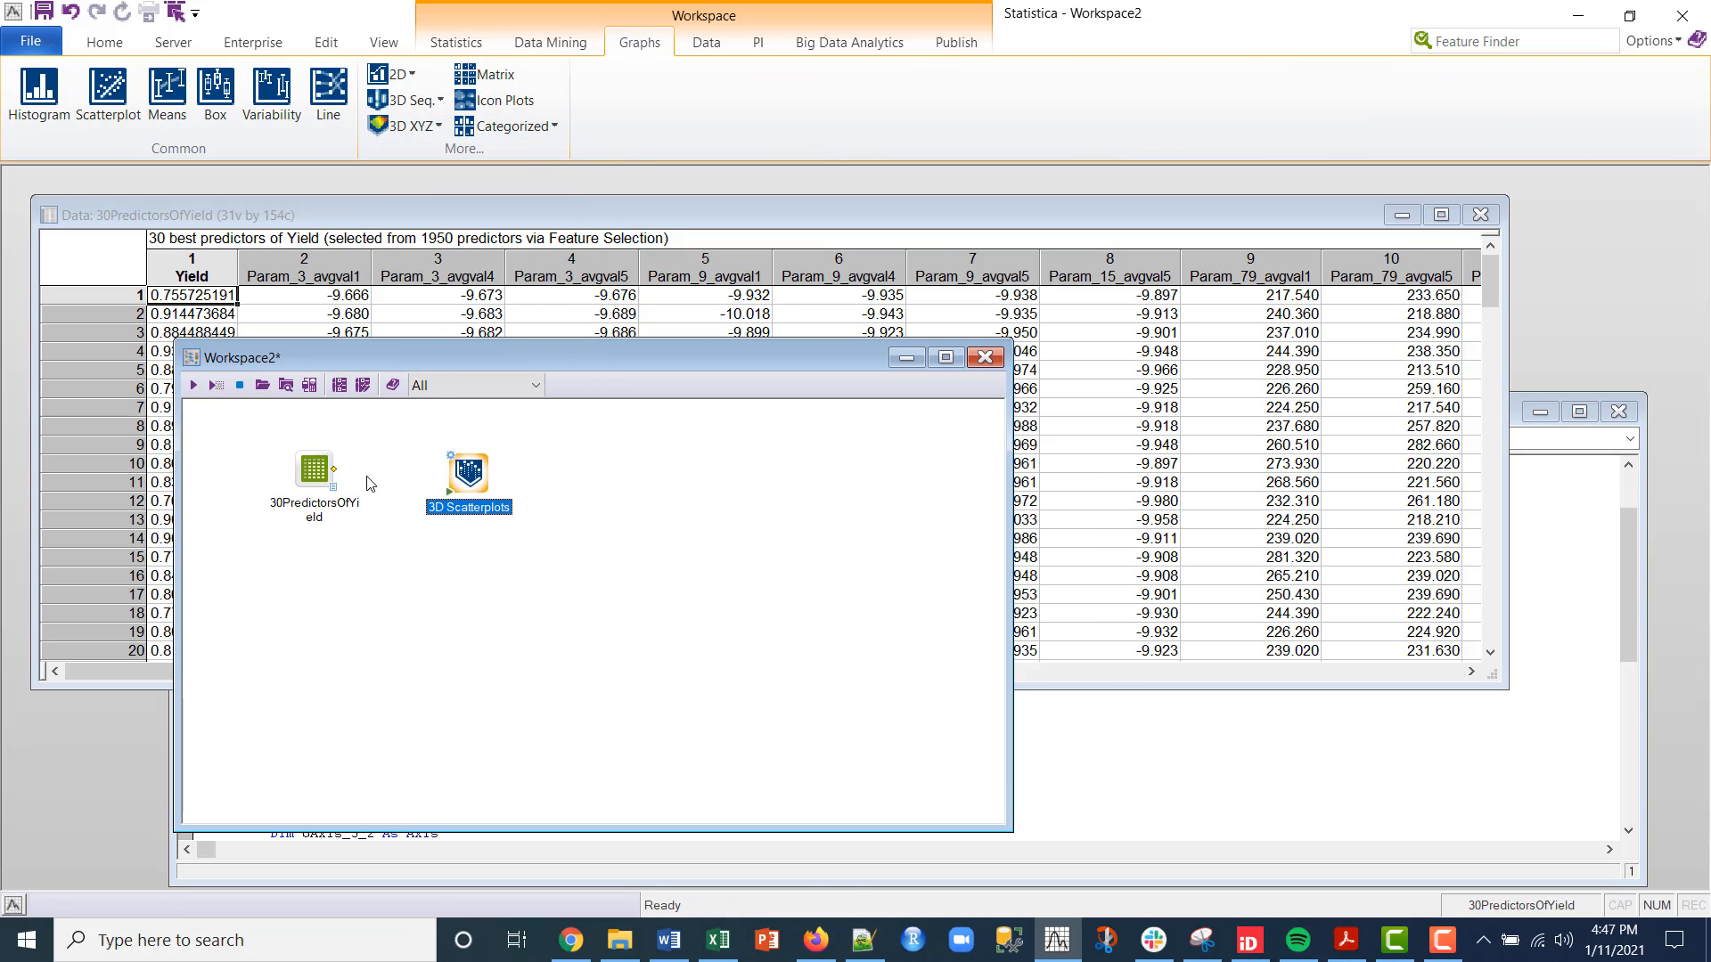
left_click_drag(328, 477, 472, 481)
Set the 3D Scatterplots node's variables to Yield for X, Param_3_avgval1 for Y and Param_3_avgval4 for Z
double_click(472, 481)
left_click(763, 290)
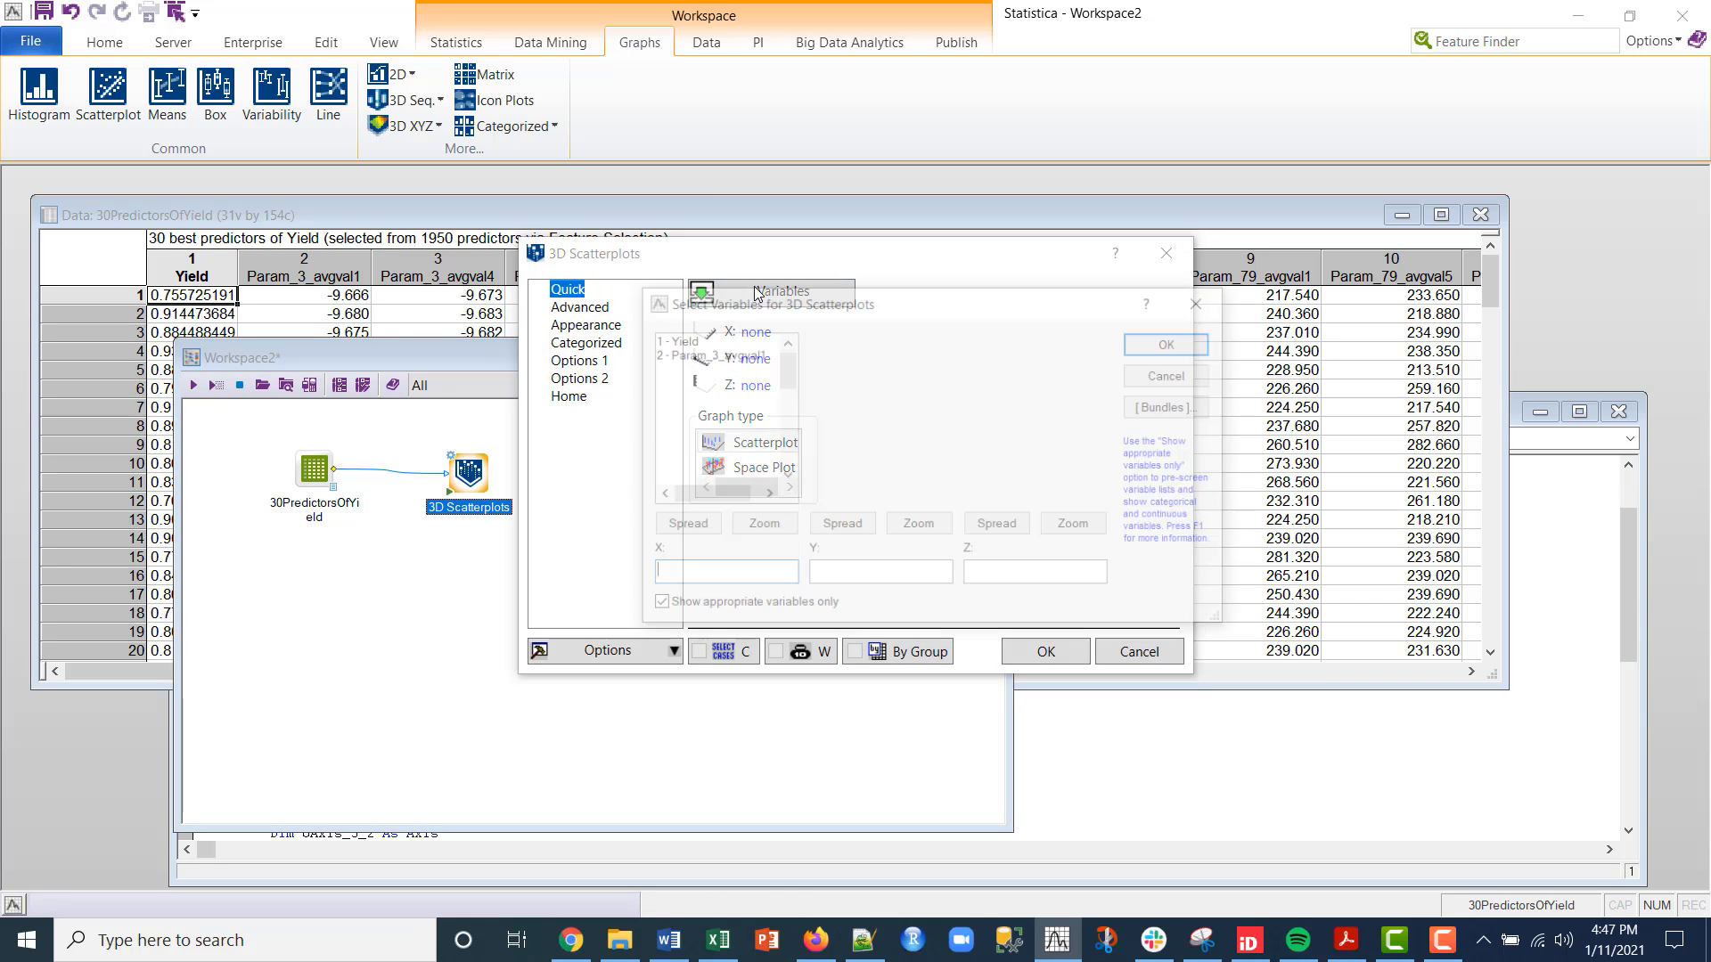
left_click(681, 340)
left_click(855, 353)
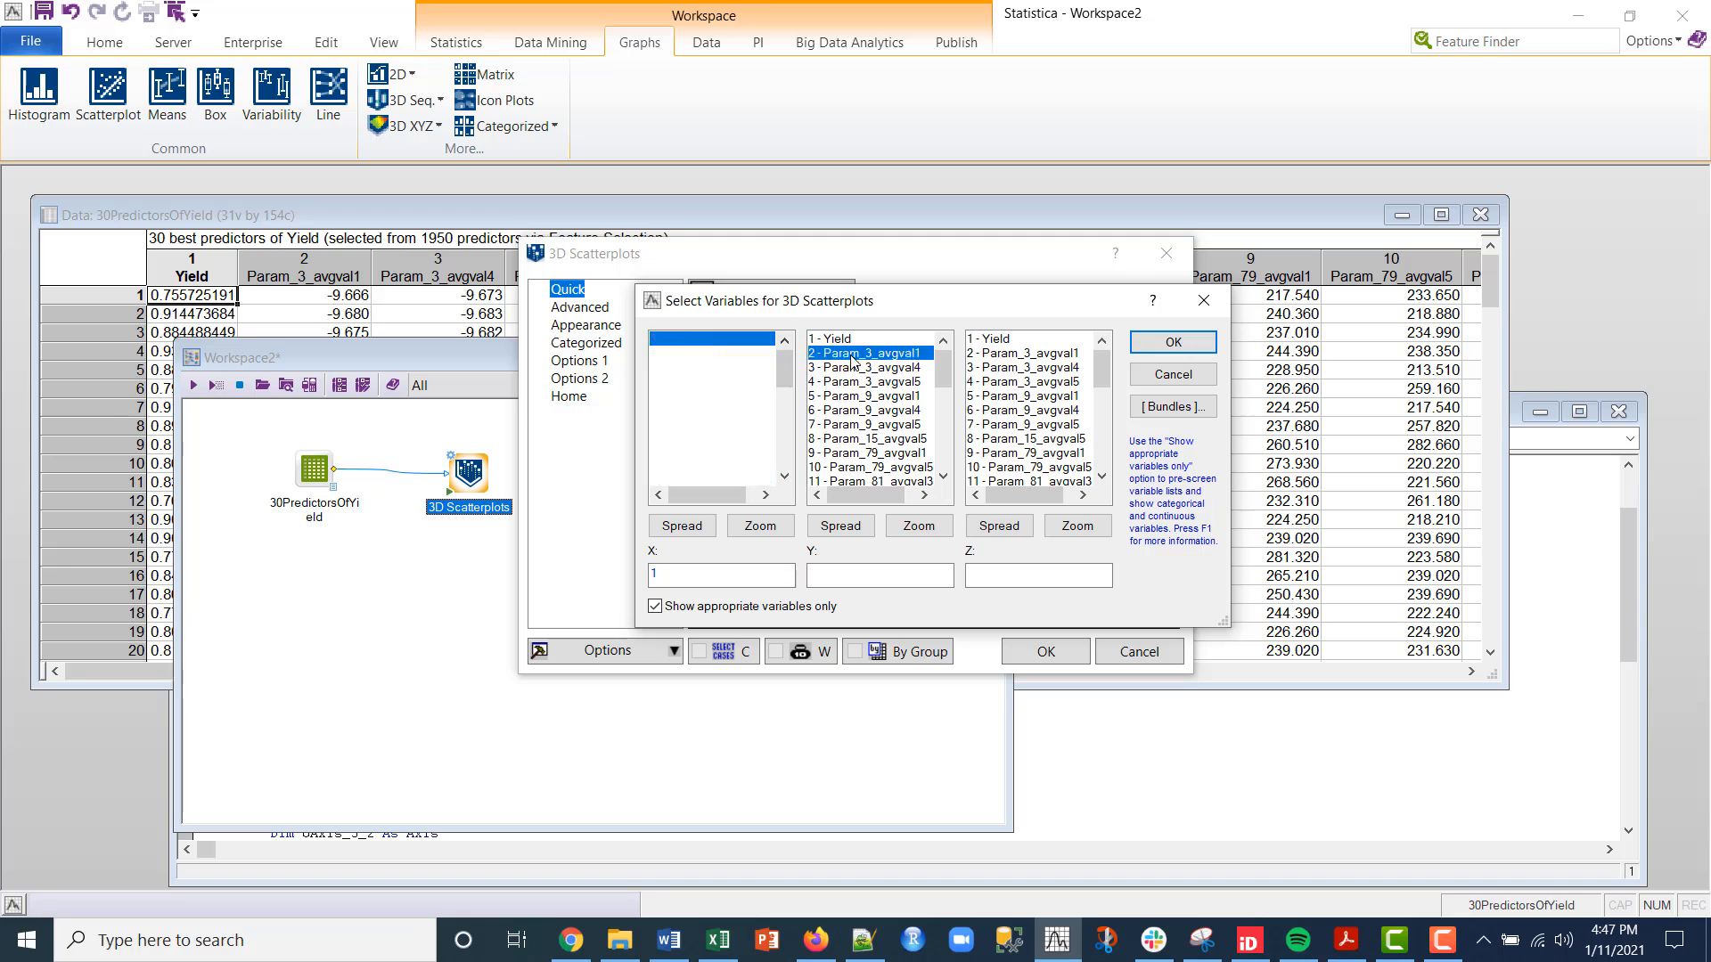
left_click(1016, 367)
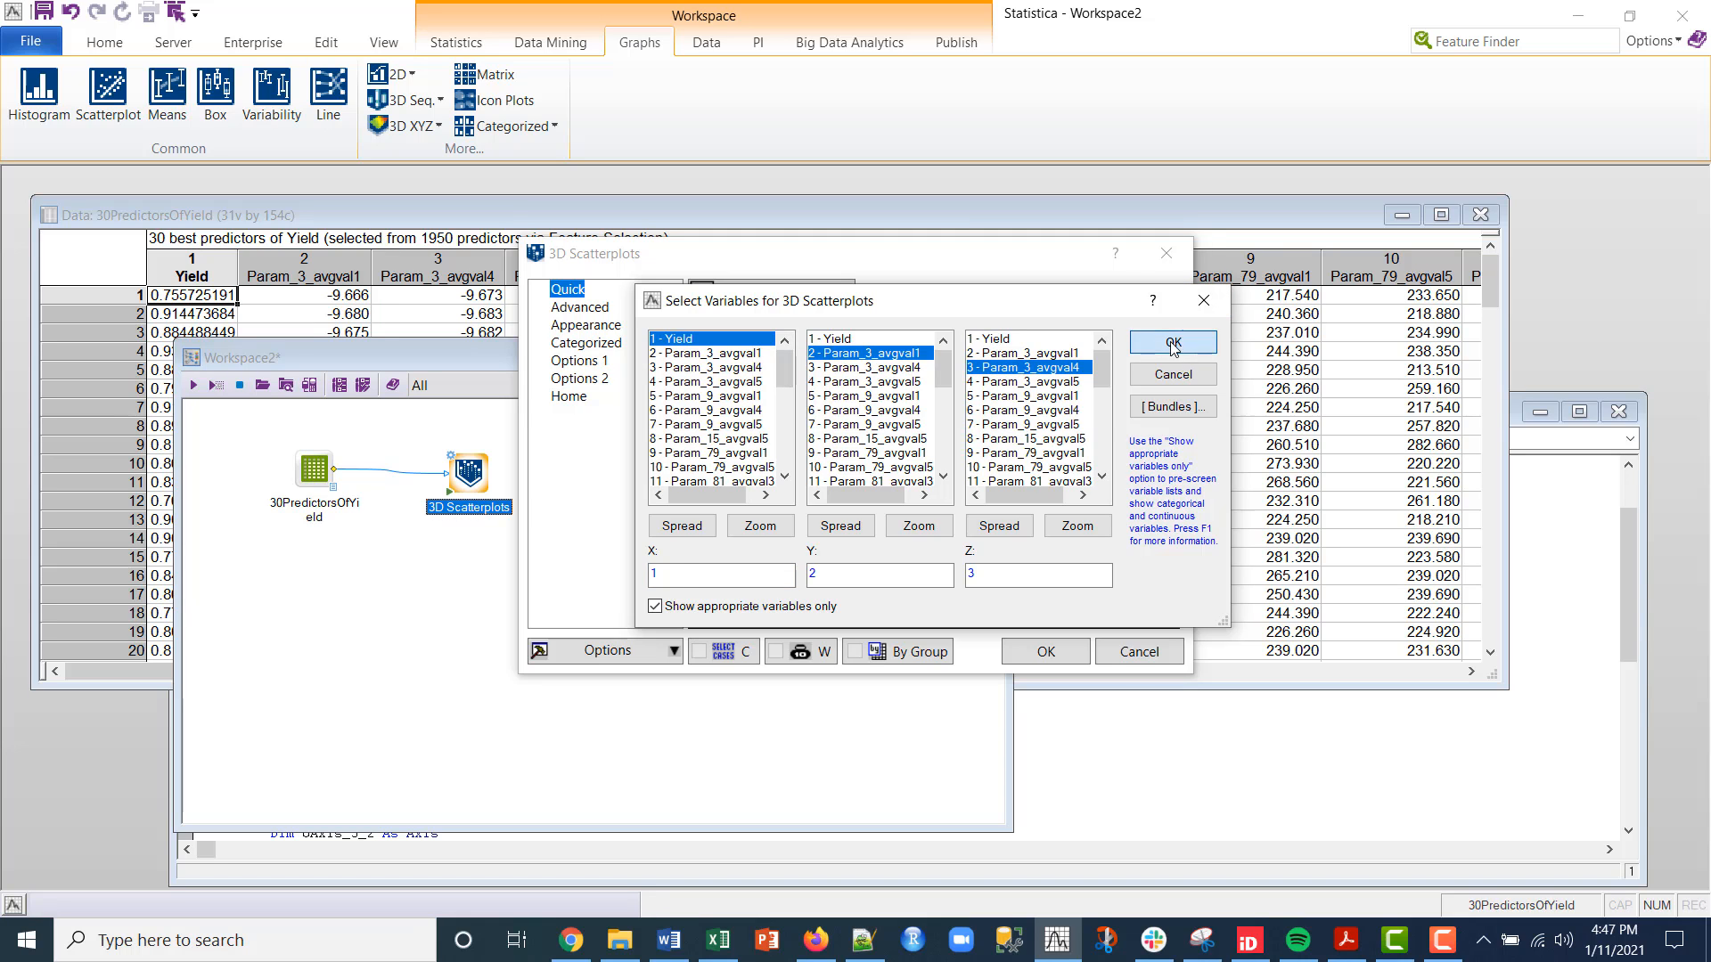
left_click(1173, 342)
left_click(1045, 655)
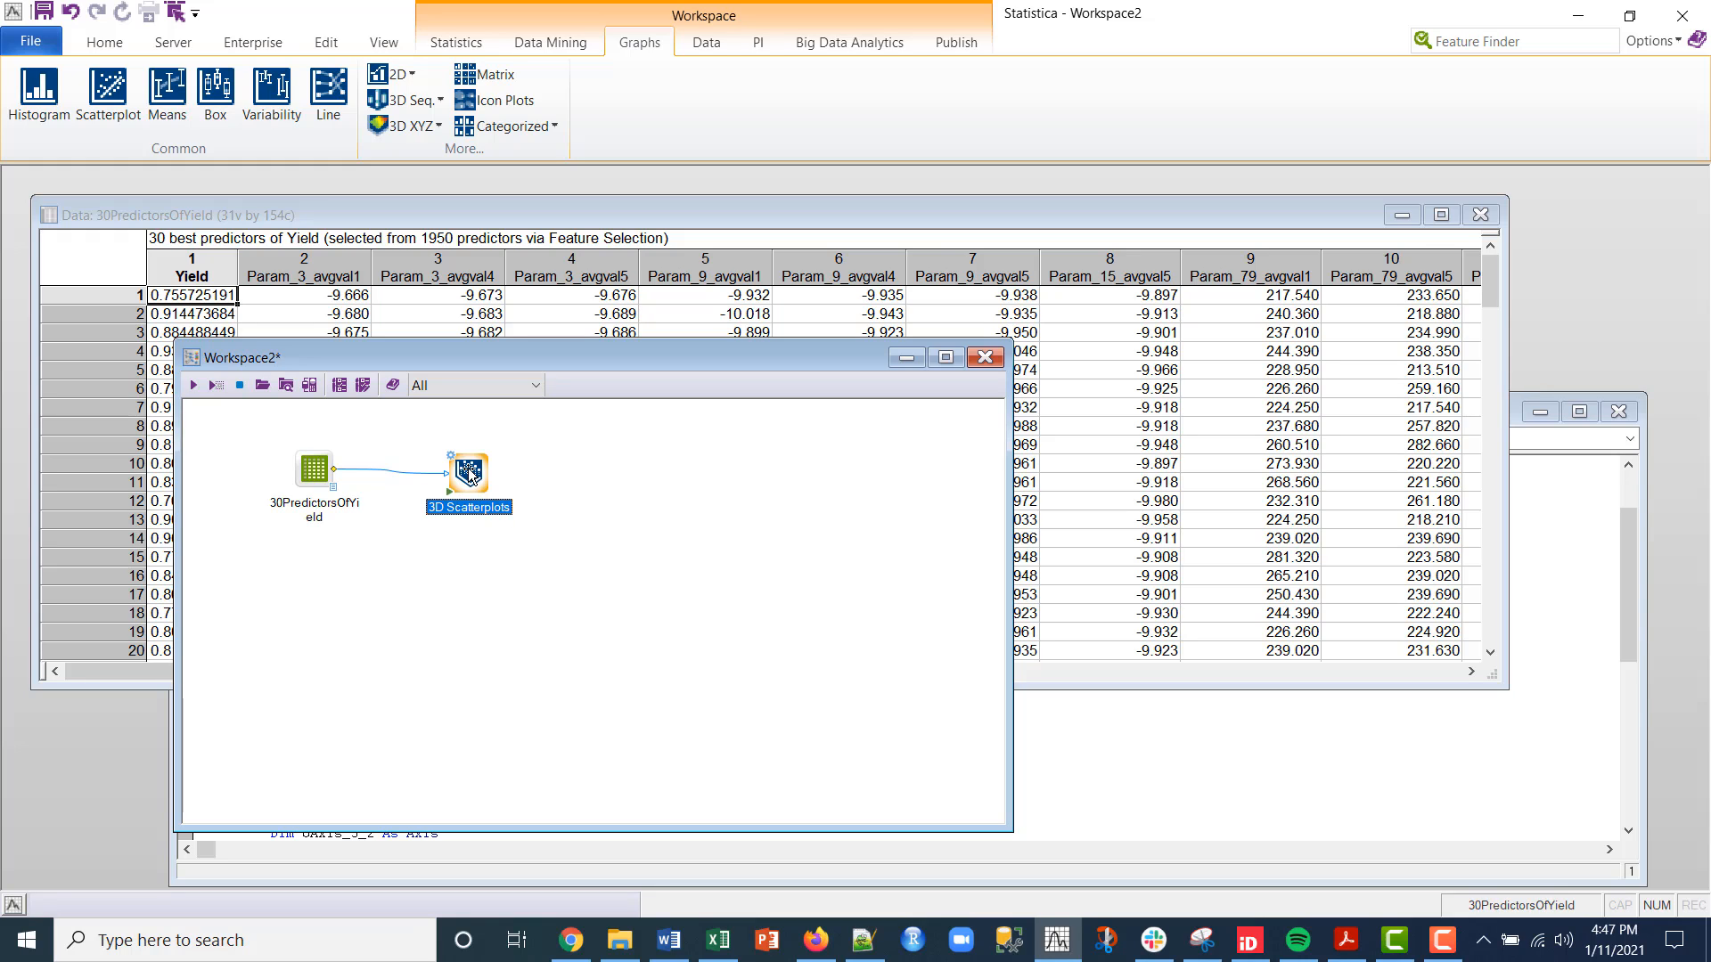
Duplicate the configured 3D Scatterplots node below the original and connect the 30PredictorsOfYield data source to the copy
left_click_drag(470, 474, 473, 610)
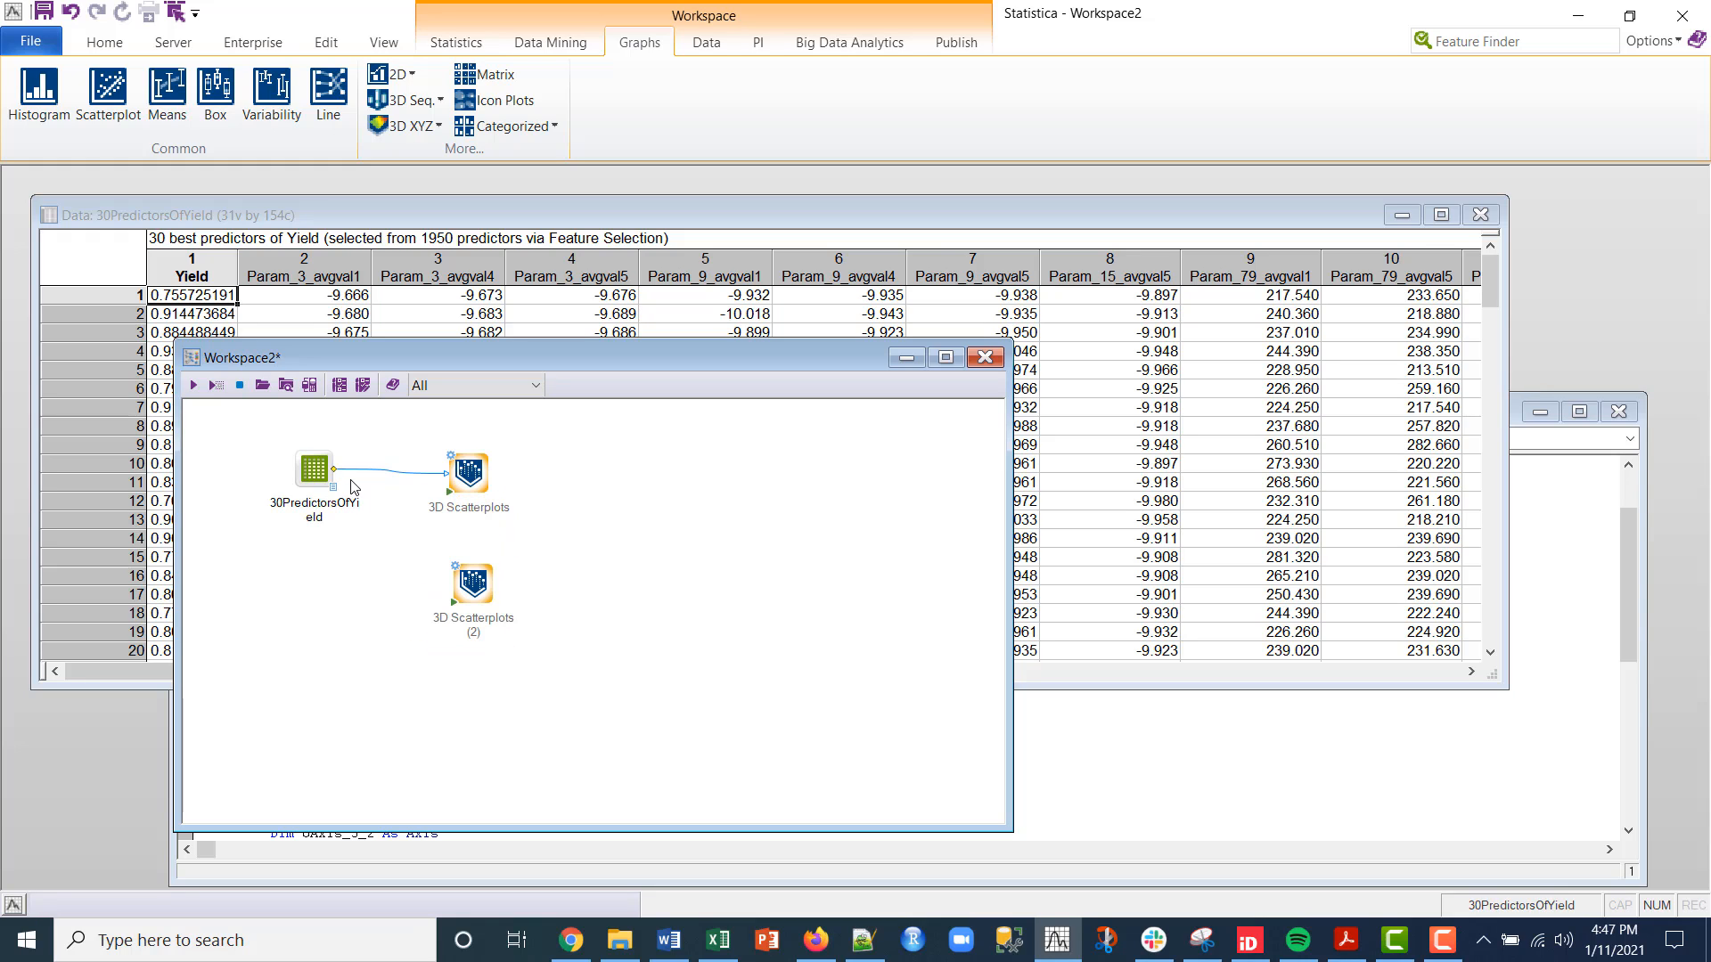
left_click_drag(333, 473, 486, 590)
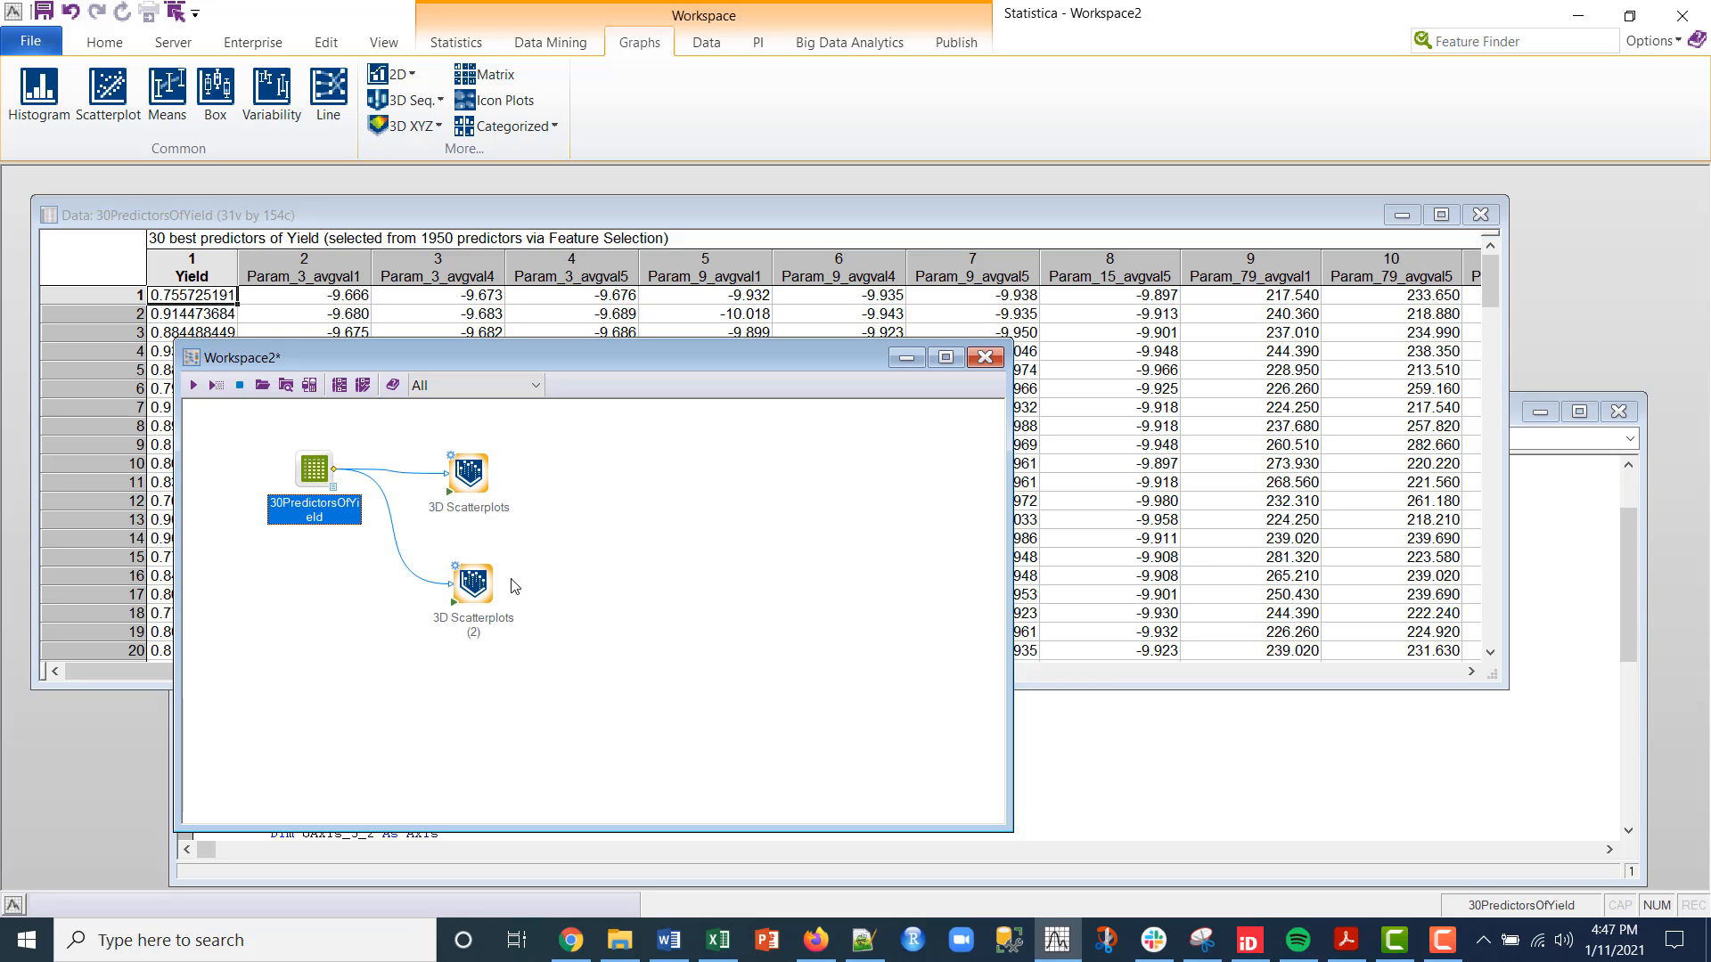
In the output customizations of the second 3D Scatterplots node, add the open Macro2 as a new Graph-type script, keeping its name
left_click(474, 585)
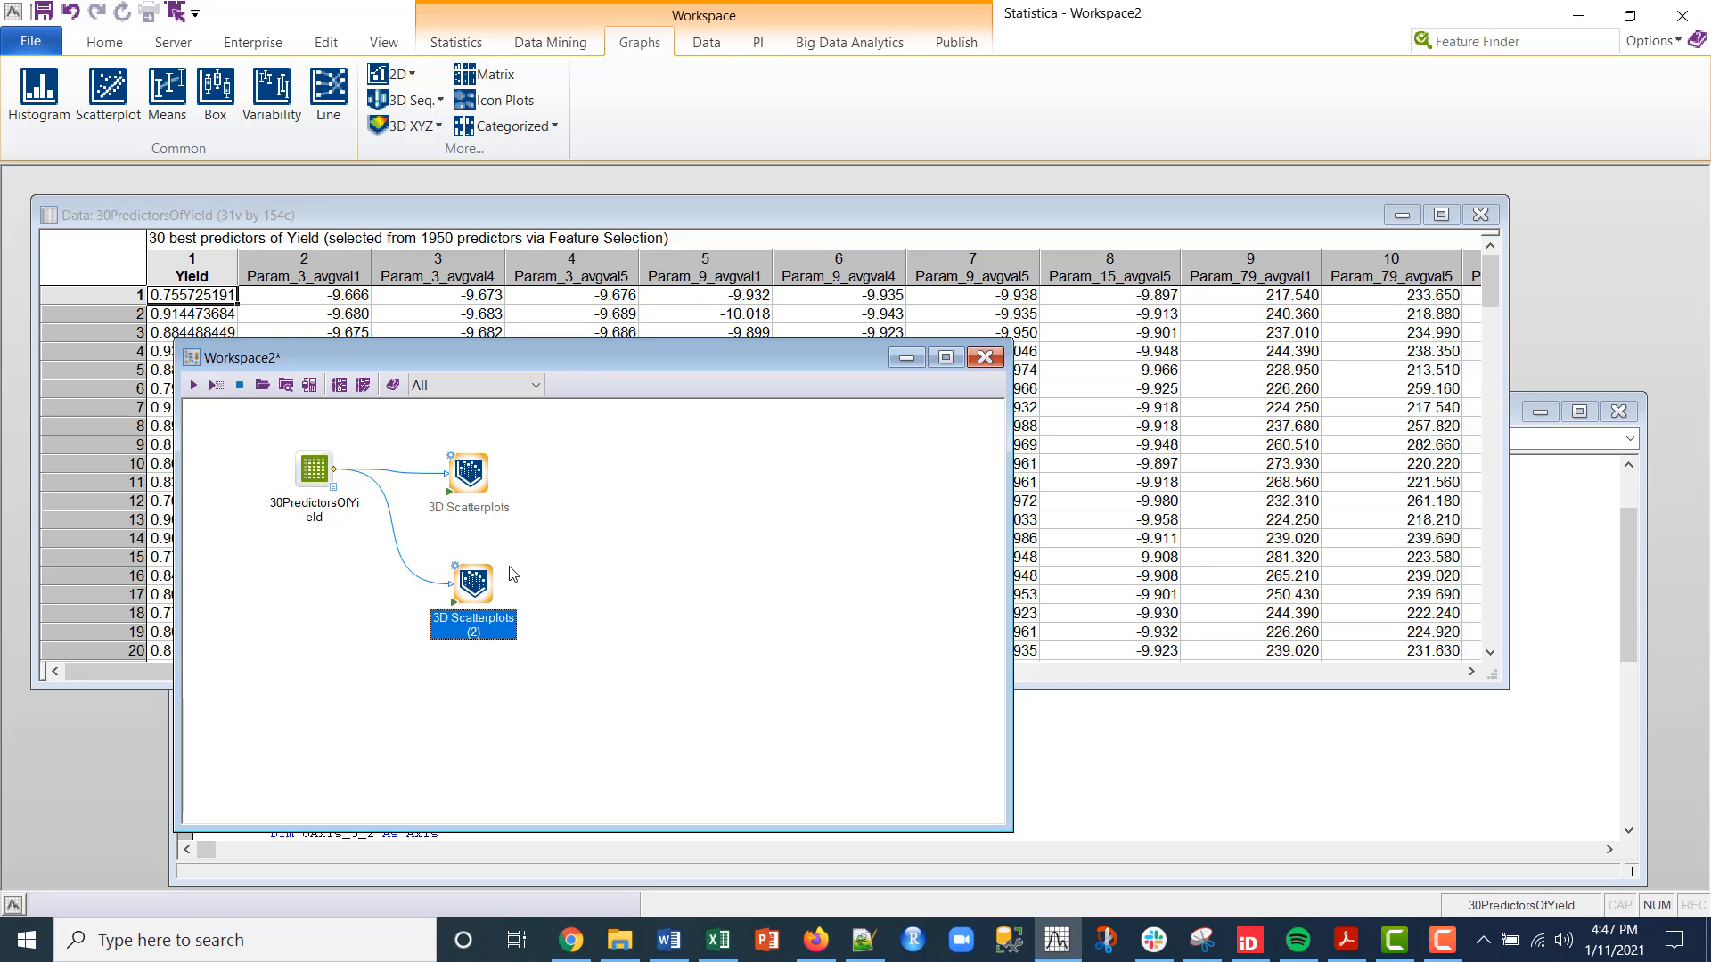
right_click(474, 584)
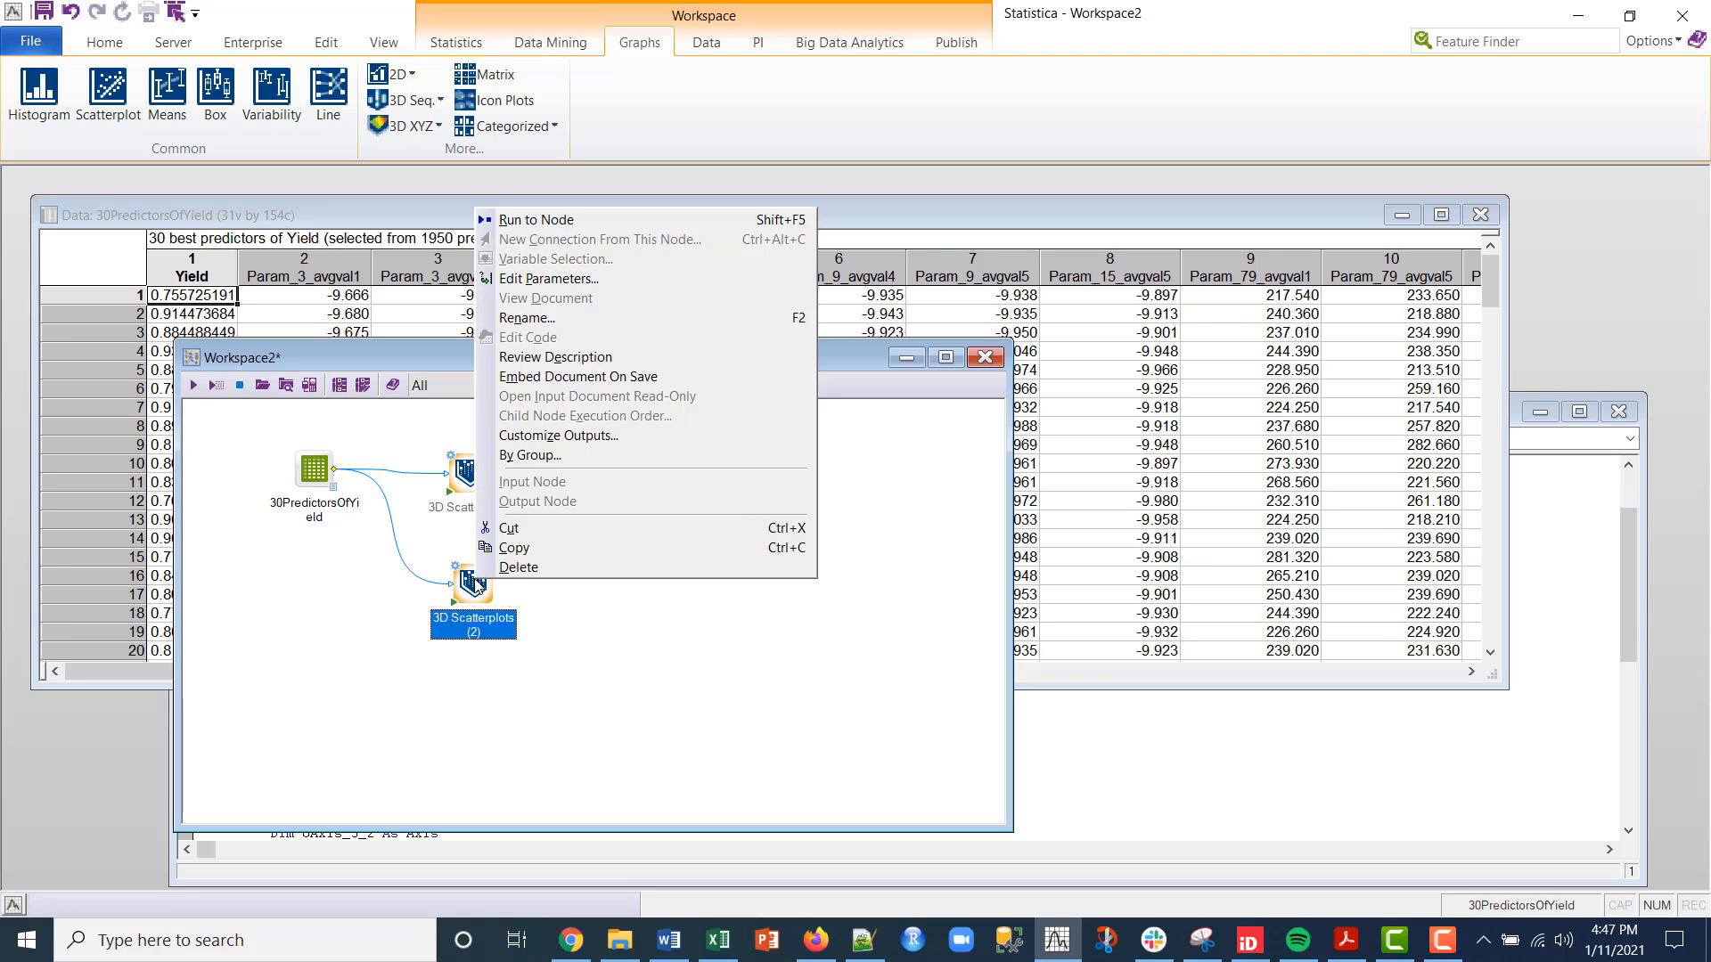
left_click(559, 435)
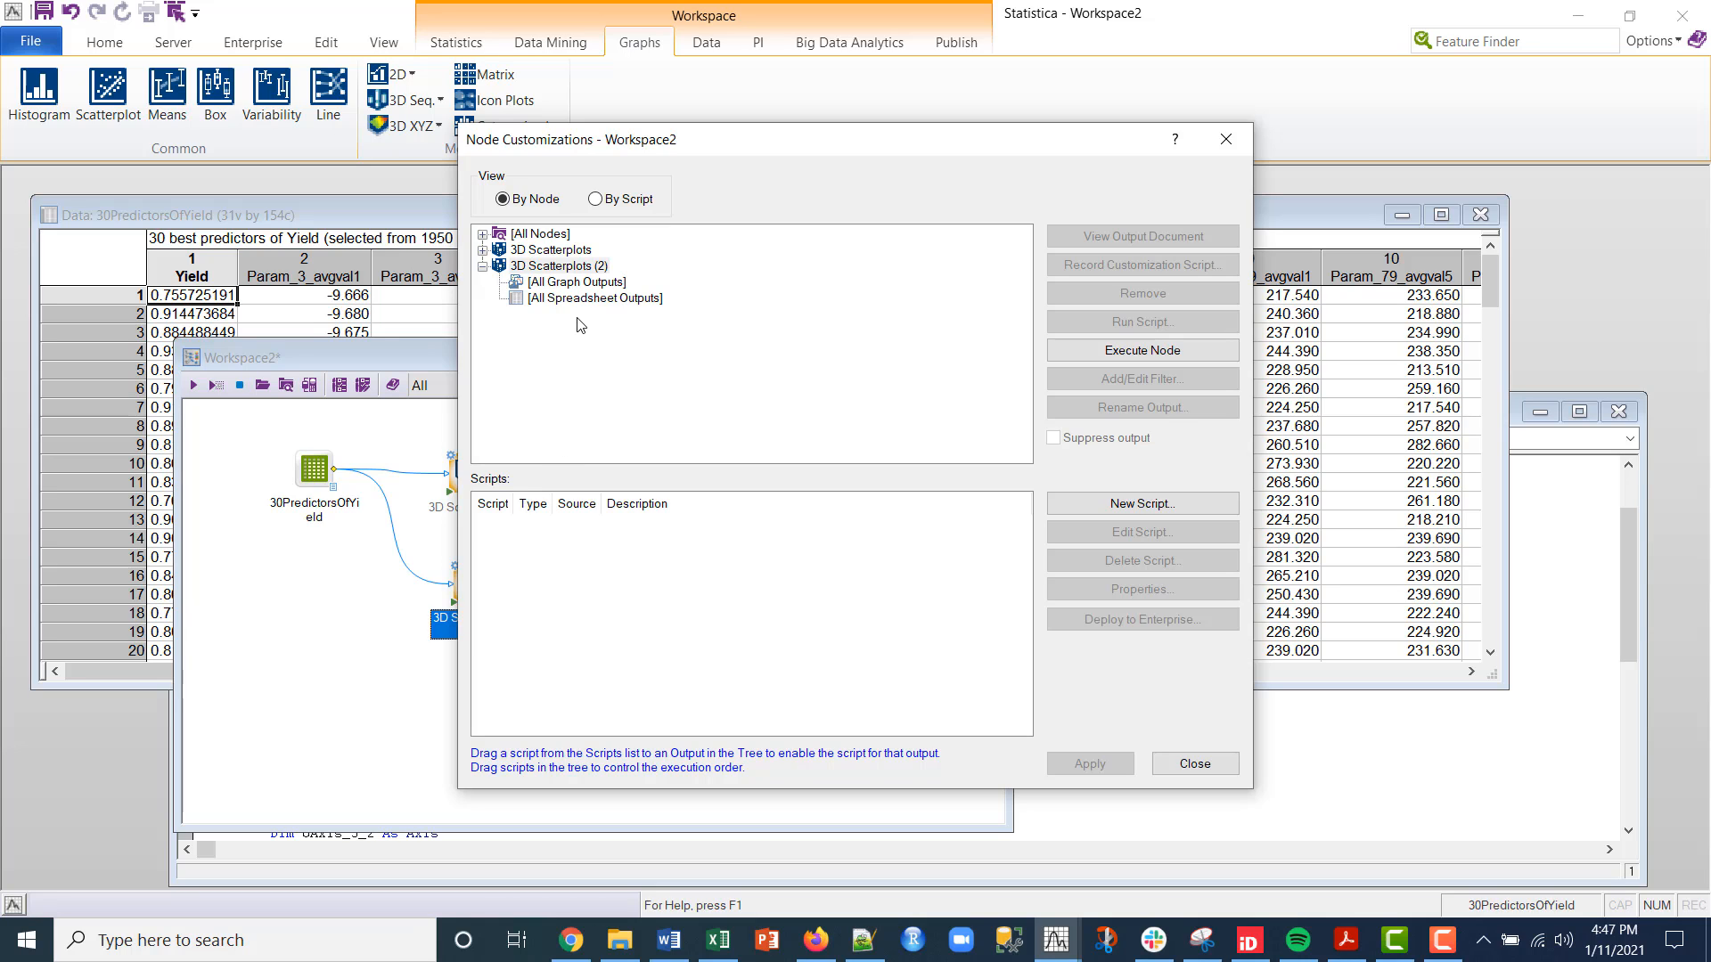
left_click(1128, 504)
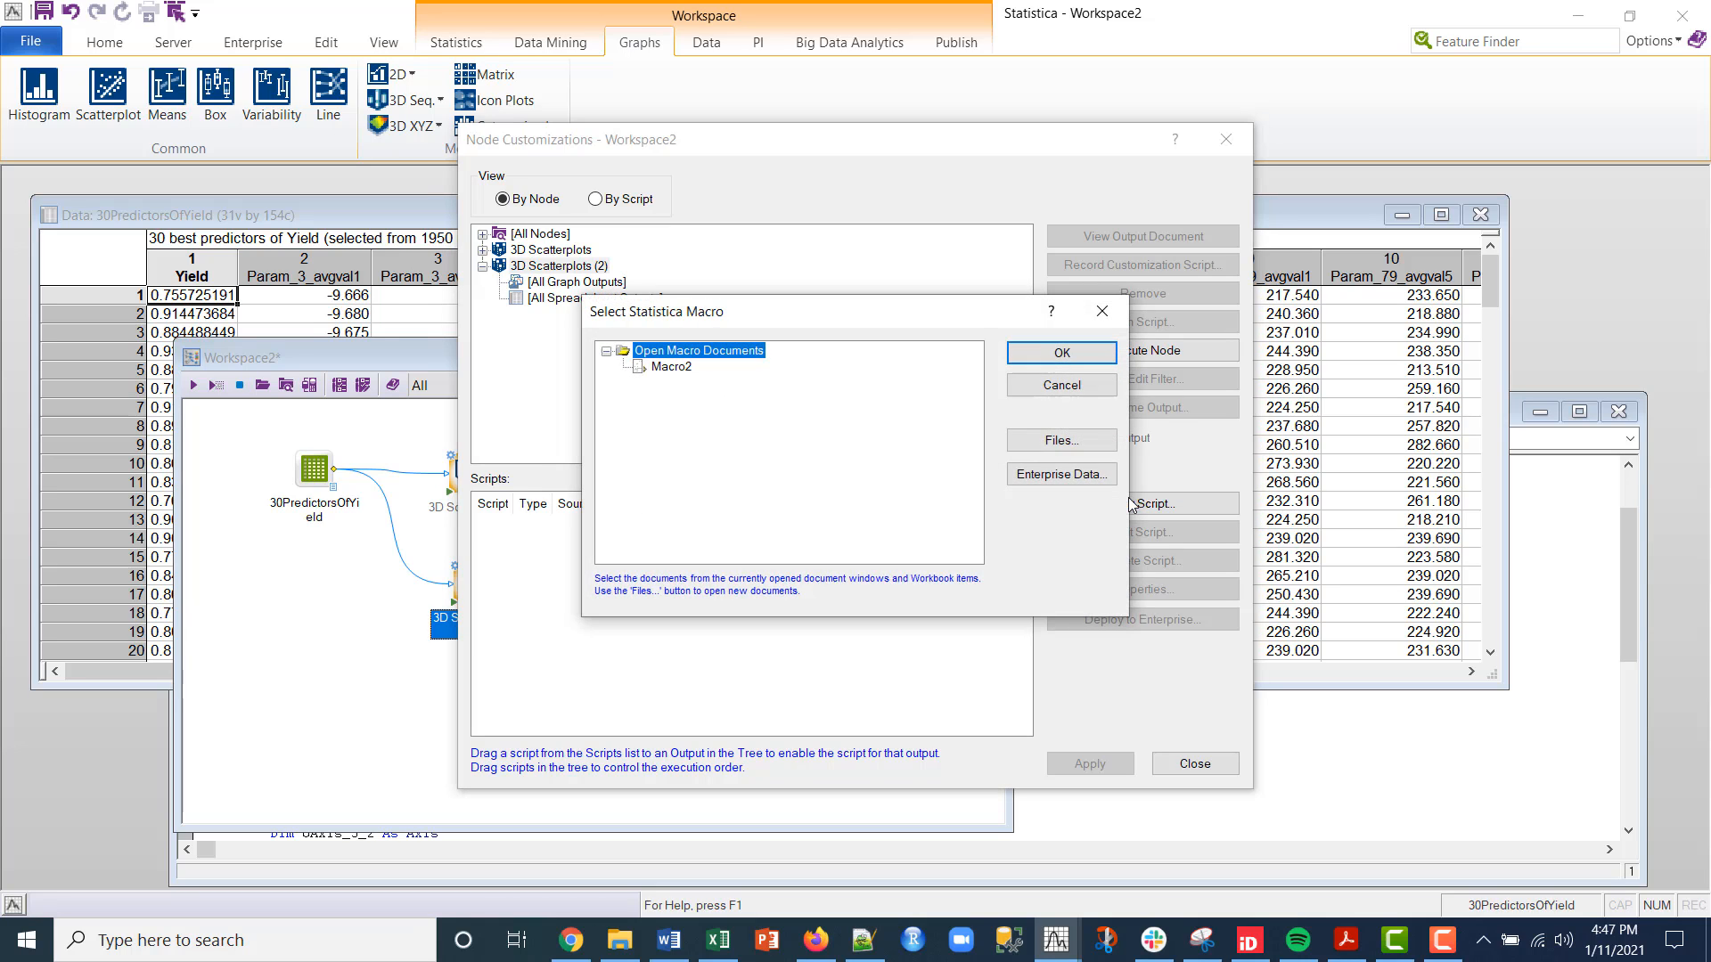
left_click(671, 368)
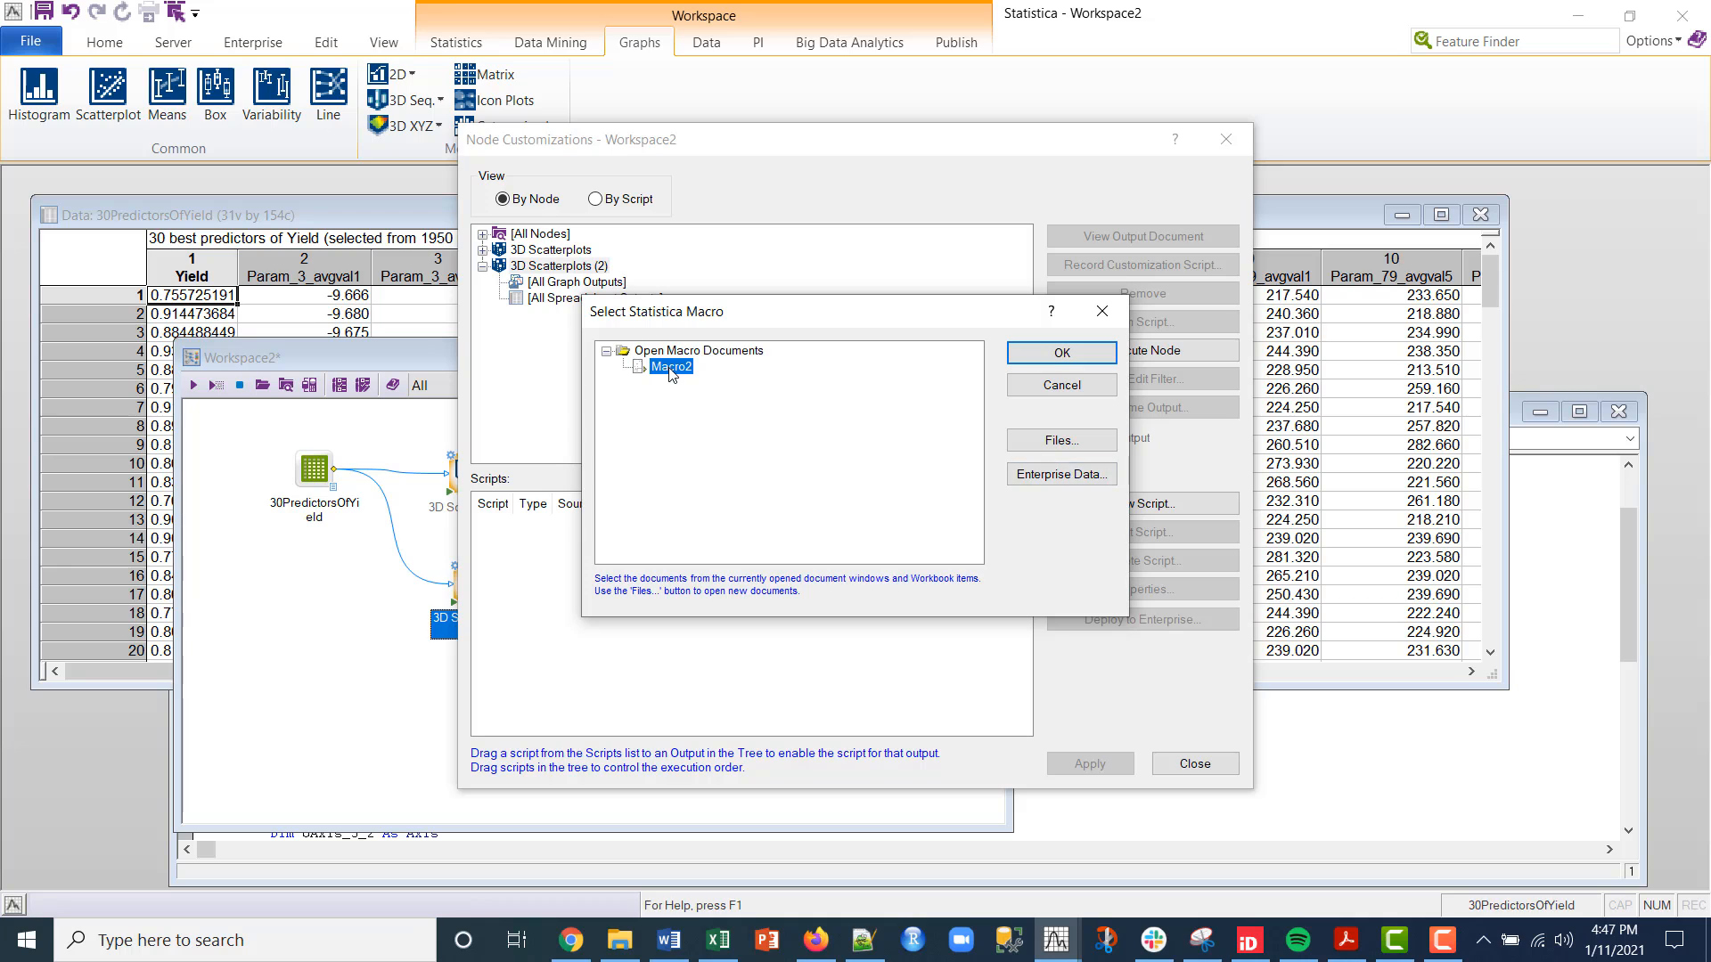
left_click(1048, 355)
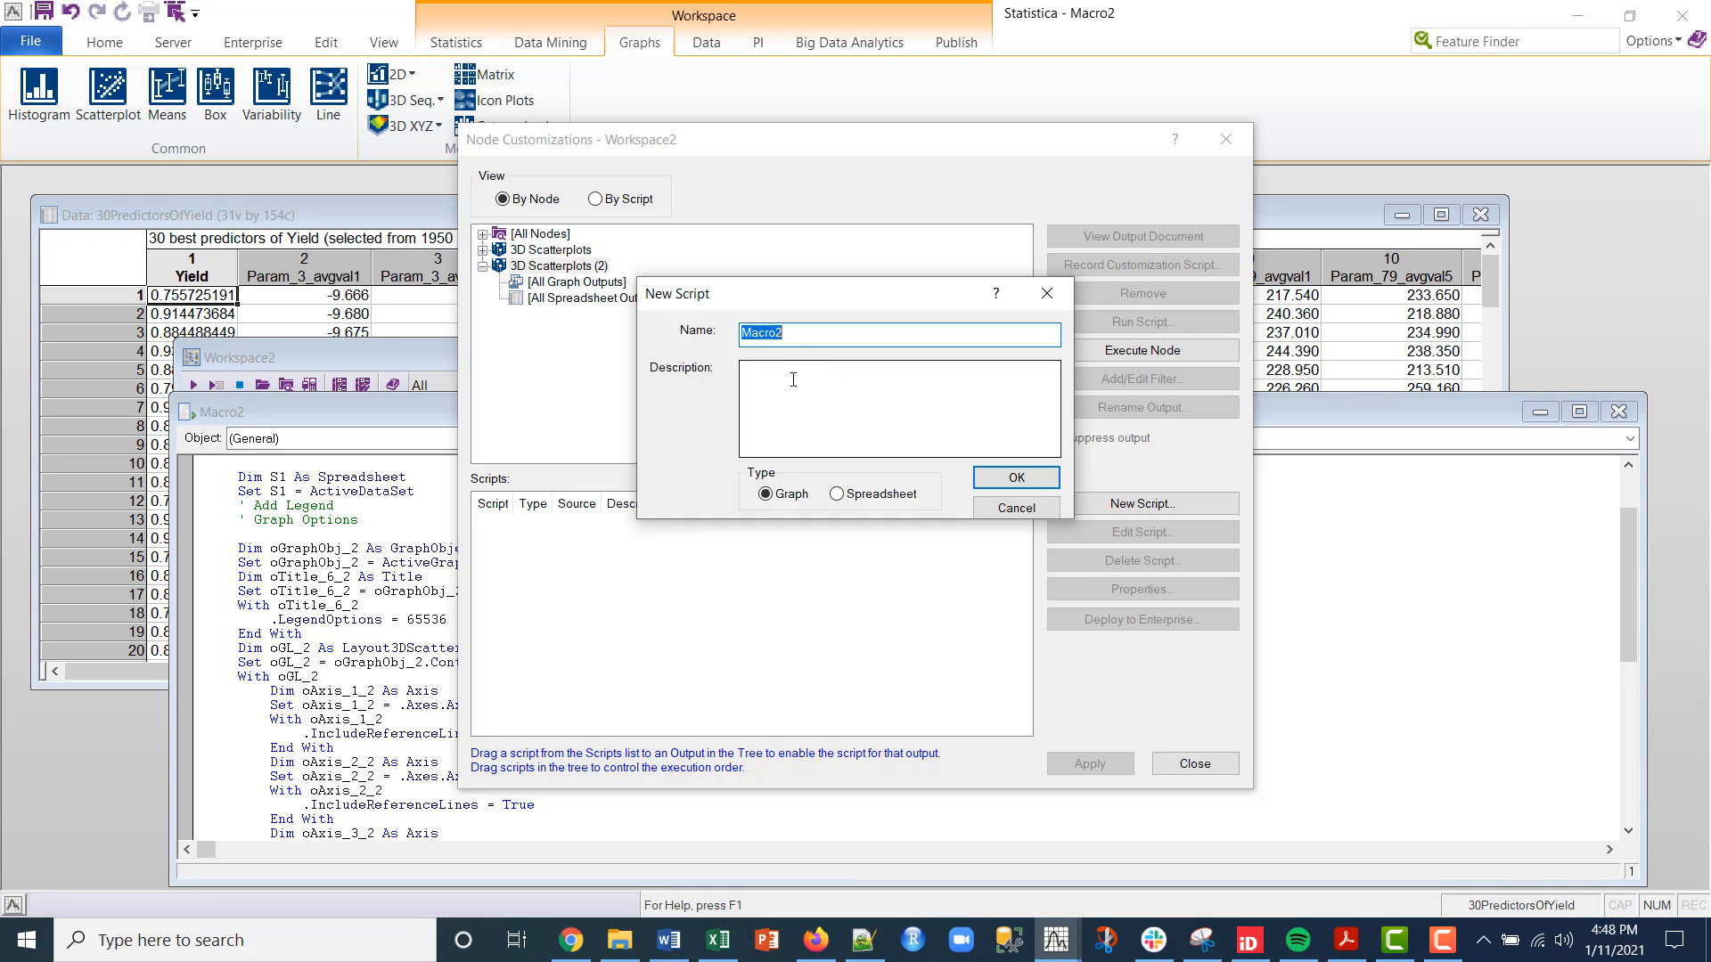
left_click(1015, 486)
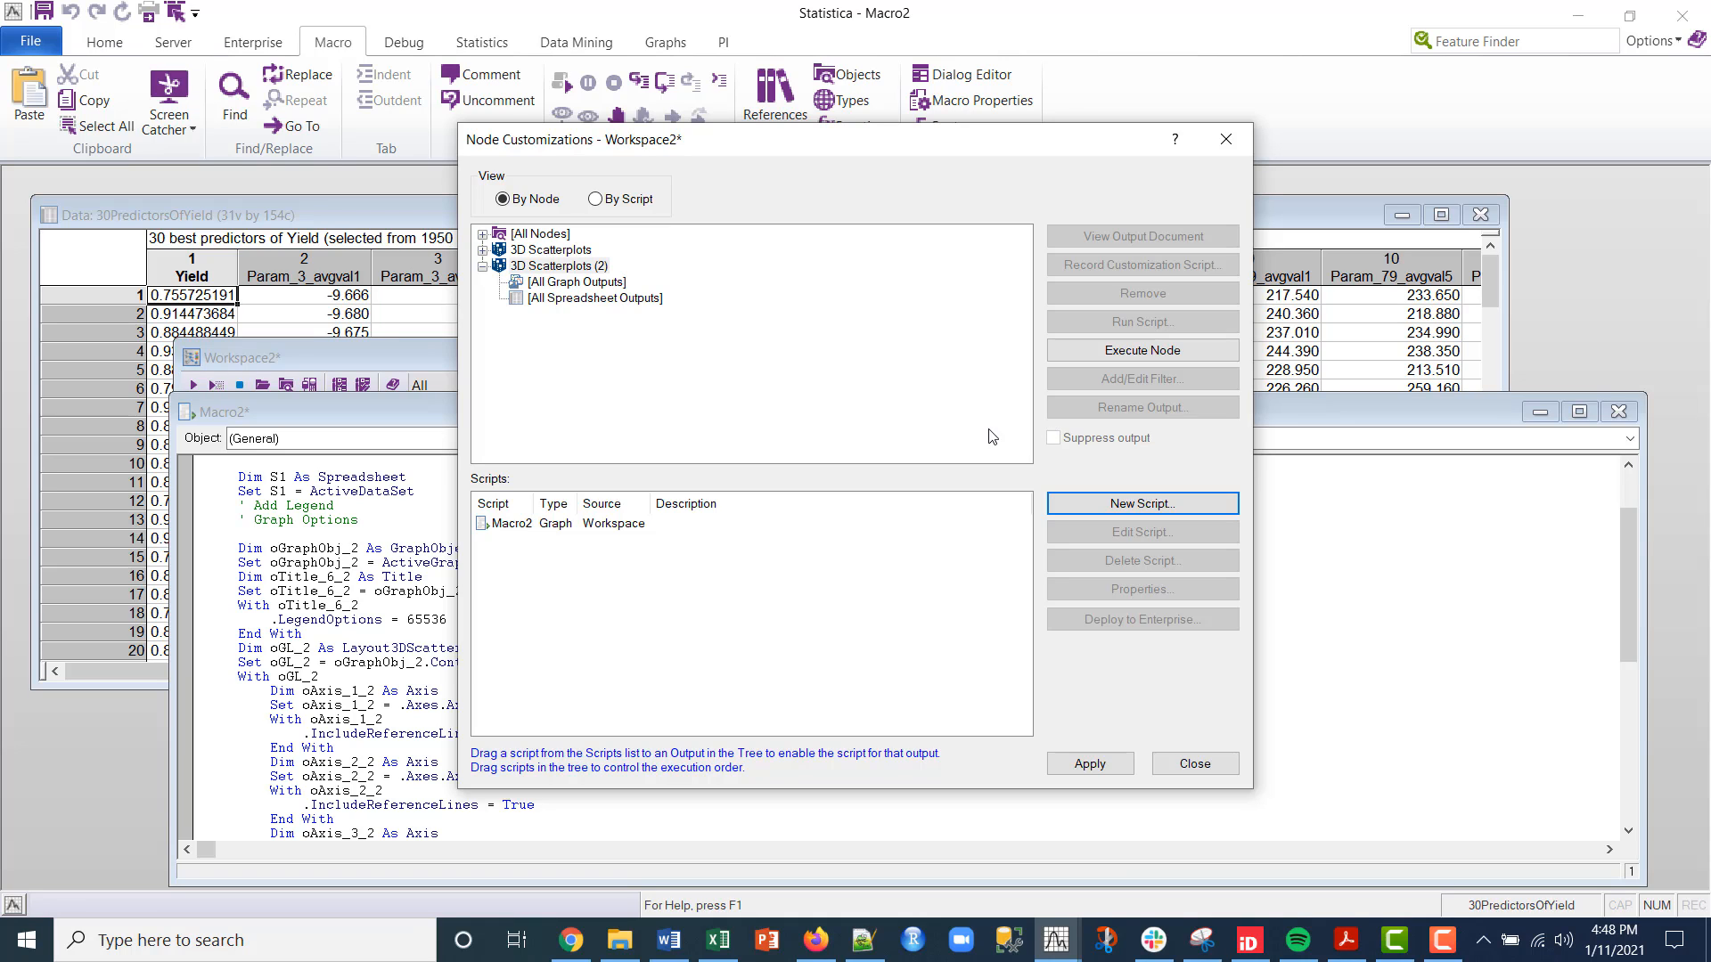
Inspect the Macro2 script's code and its script properties without changing them
left_click(550, 526)
left_click_drag(550, 526, 570, 276)
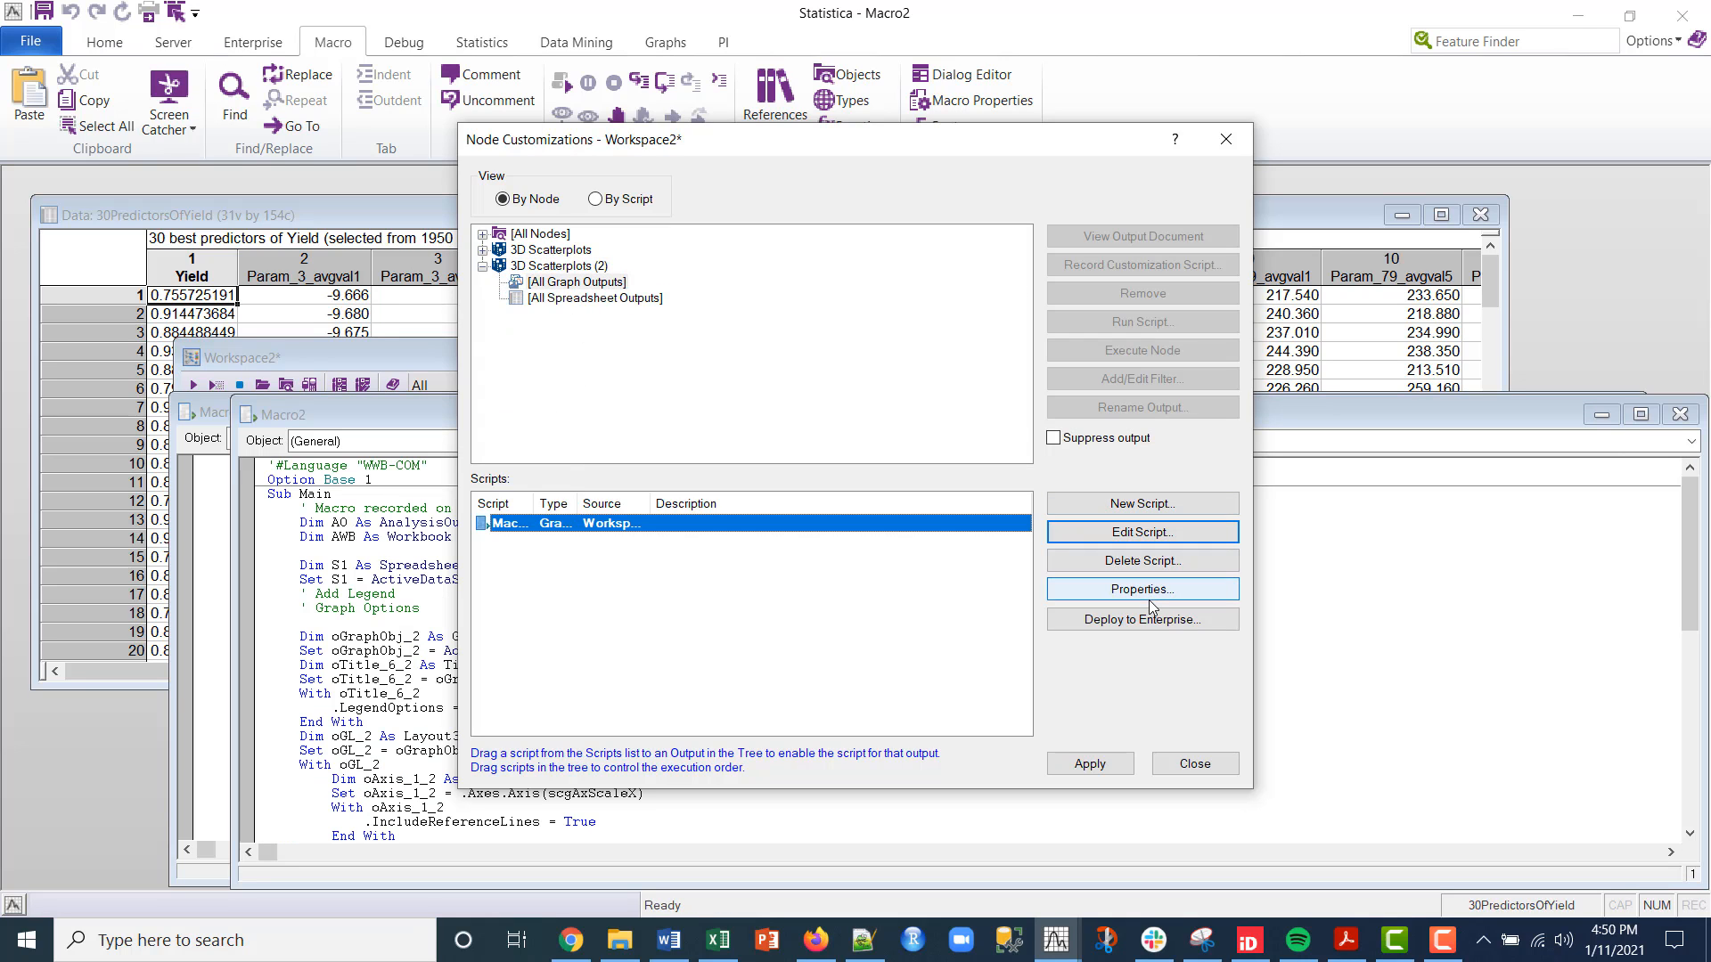
left_click(1148, 595)
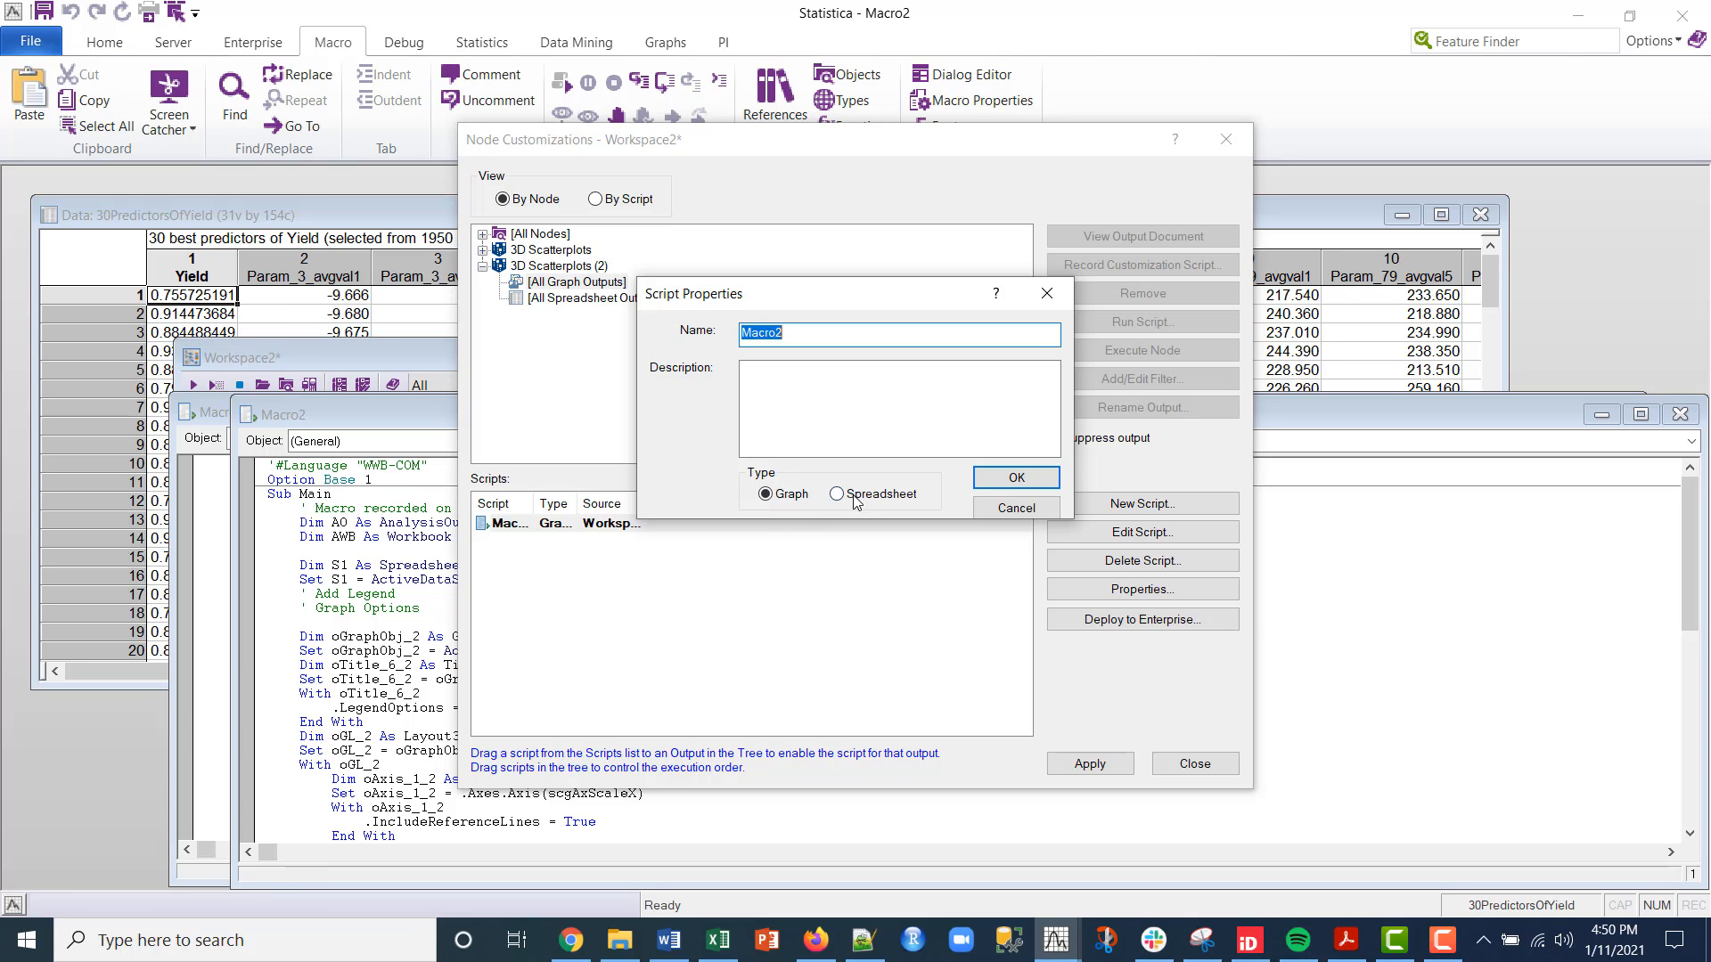
left_click(1014, 508)
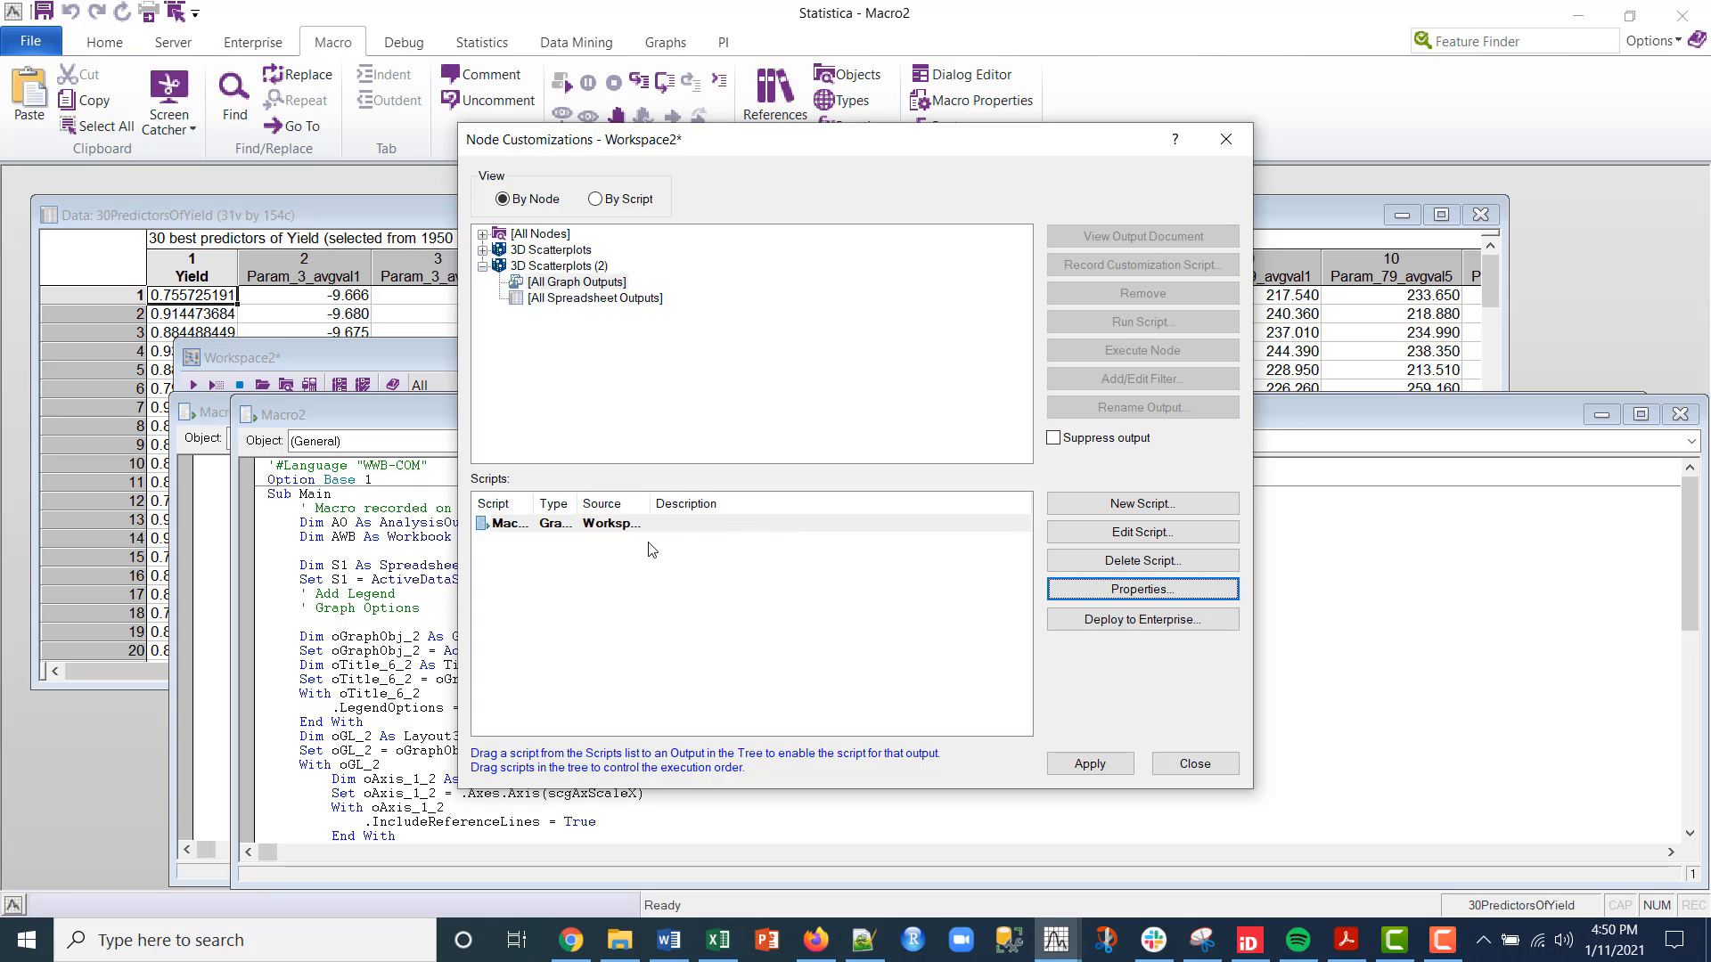
Assign the Macro2 script to [All Graph Outputs] of the 3D Scatterplots (2) node
left_click(508, 531)
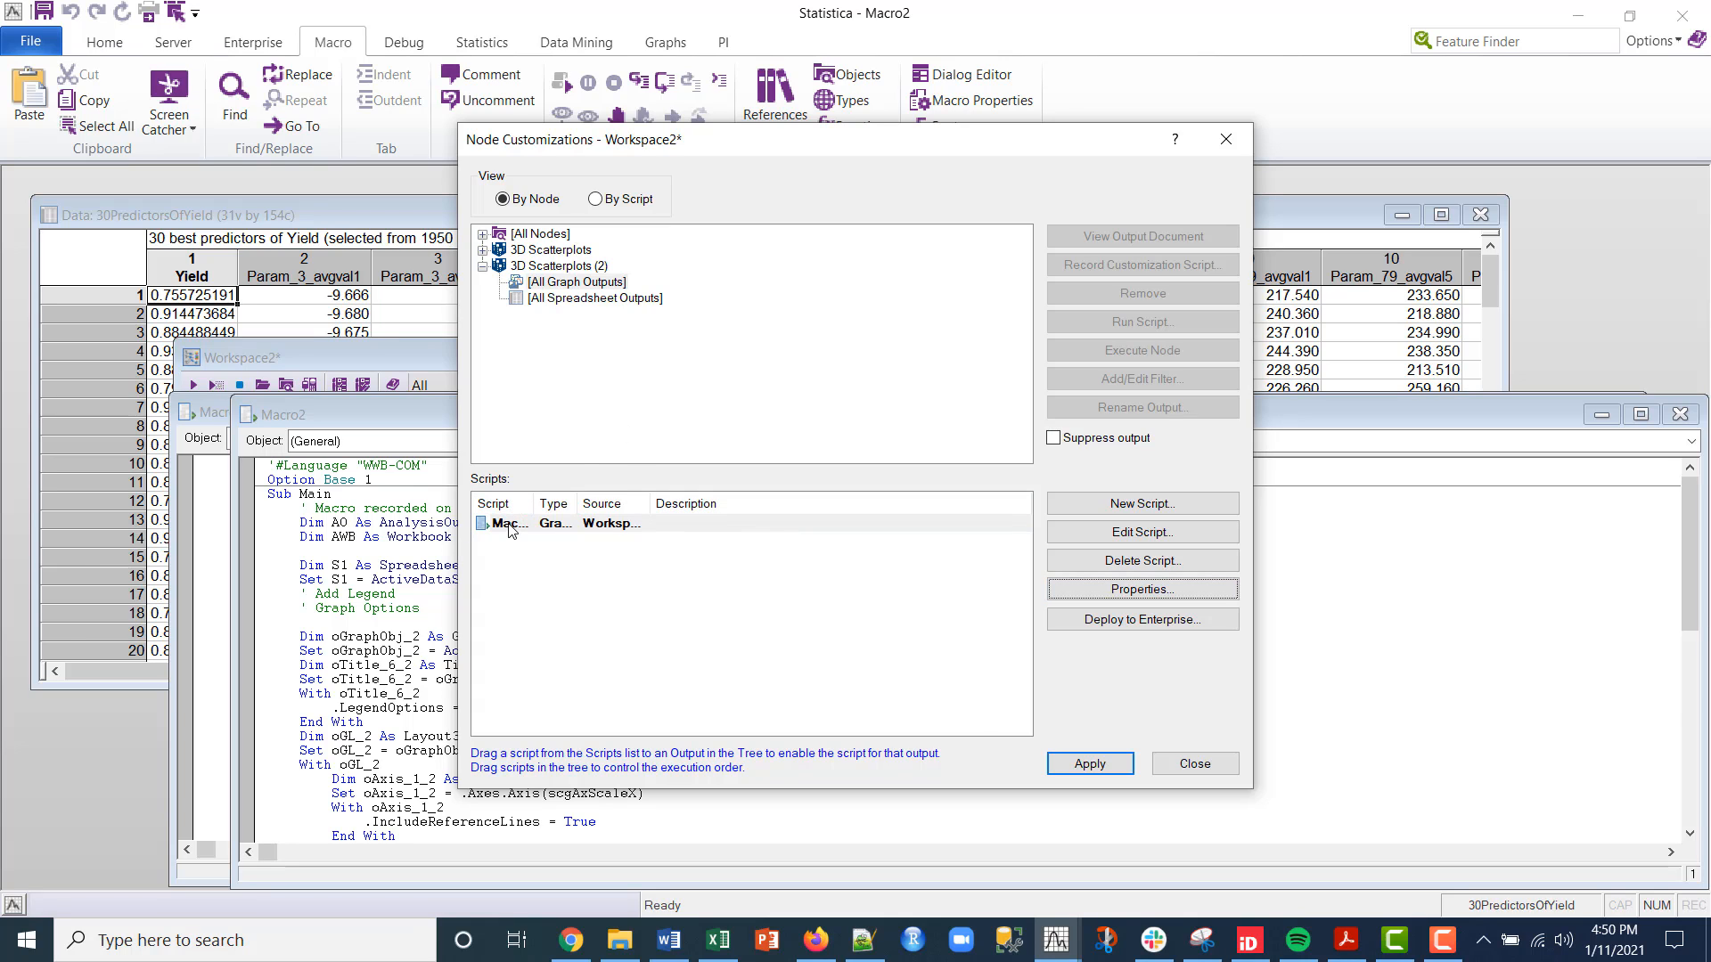
left_click_drag(509, 531, 560, 291)
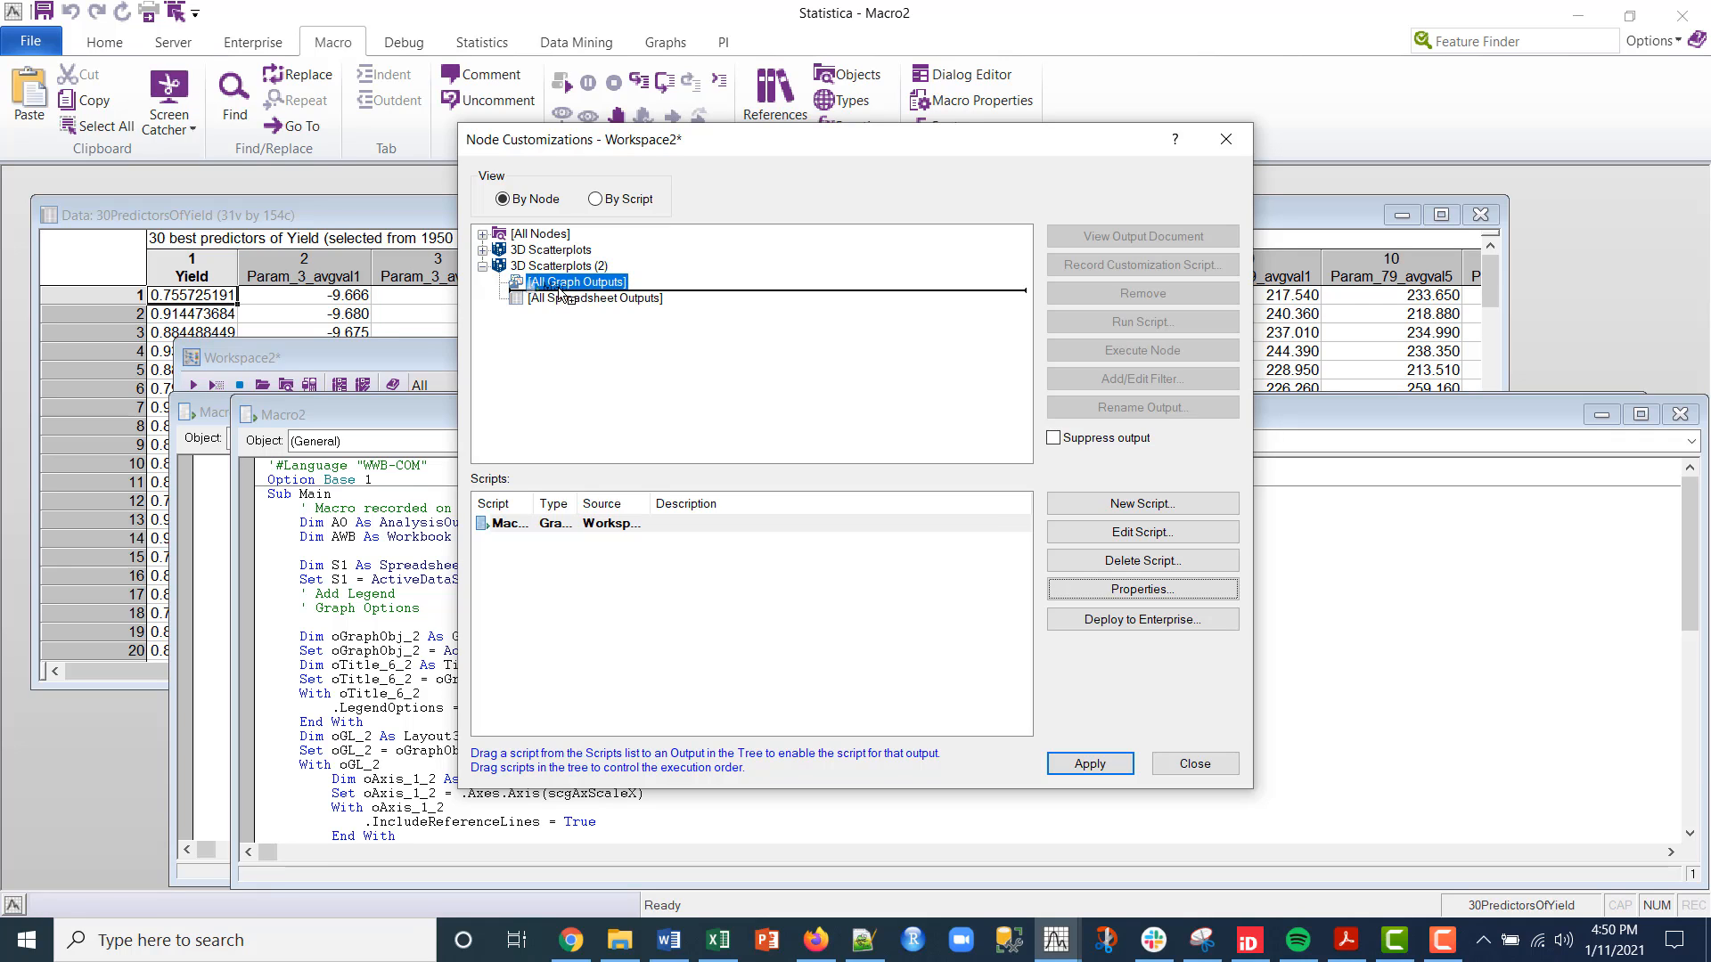
left_click_drag(561, 292, 562, 292)
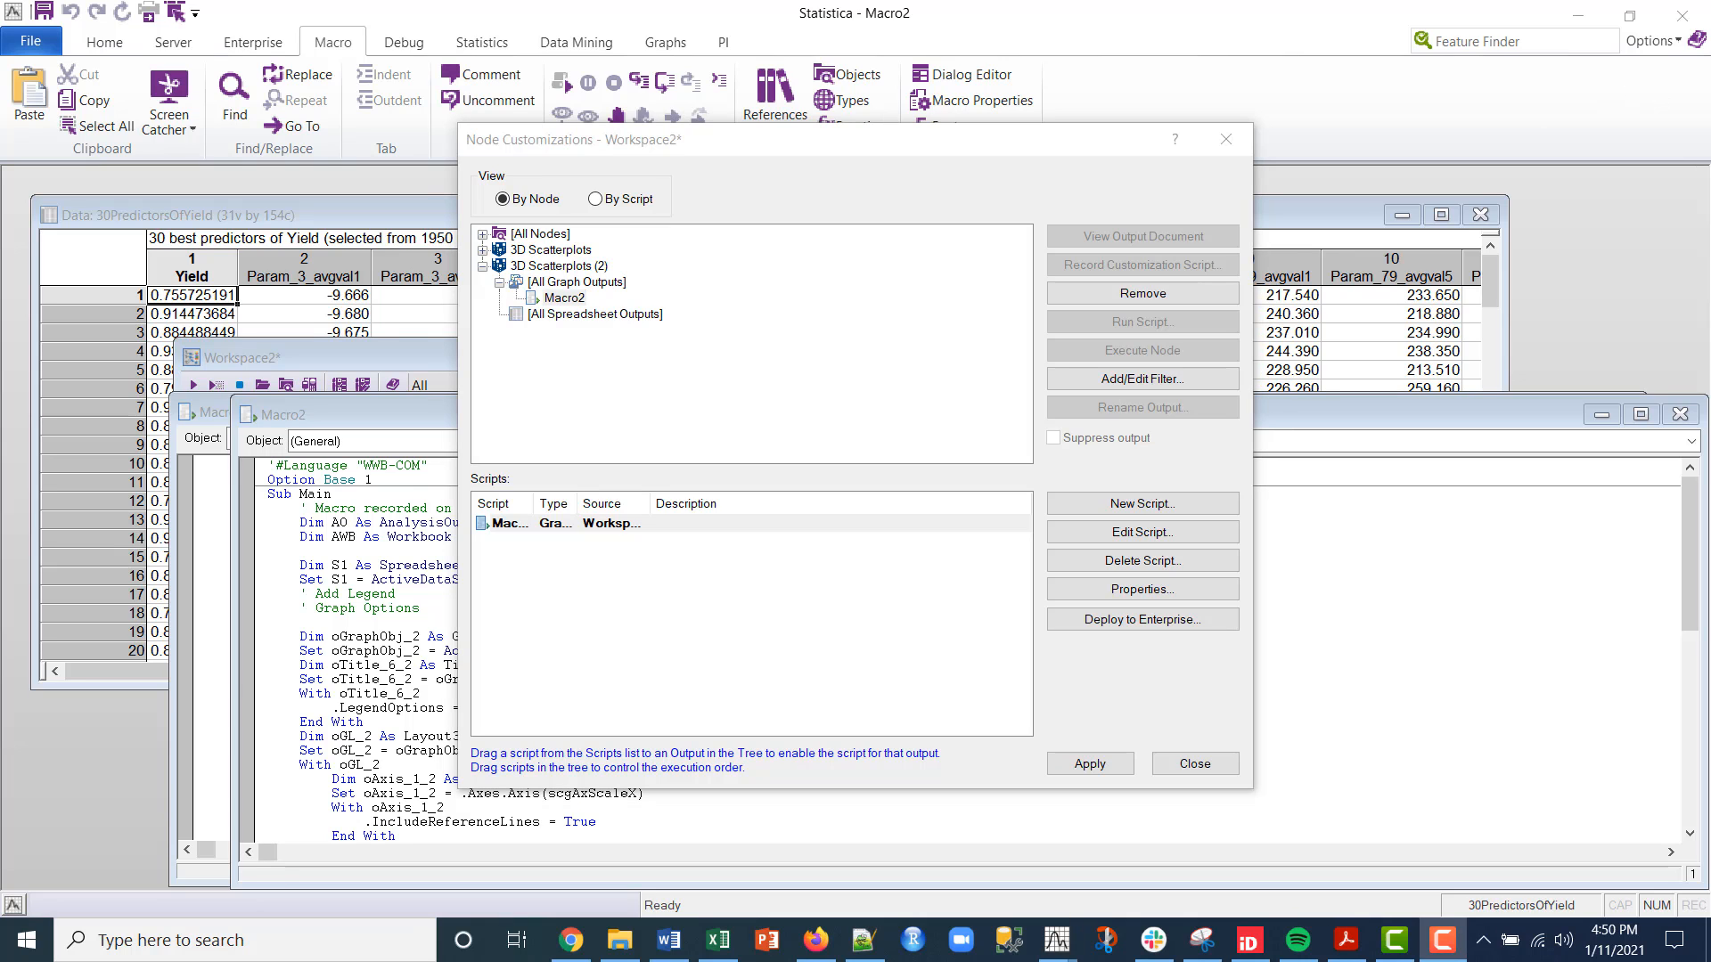
Close the workspace script's code editor, then apply the node customizations and close their dialog, keeping the original Macro2 document open
left_click(1092, 764)
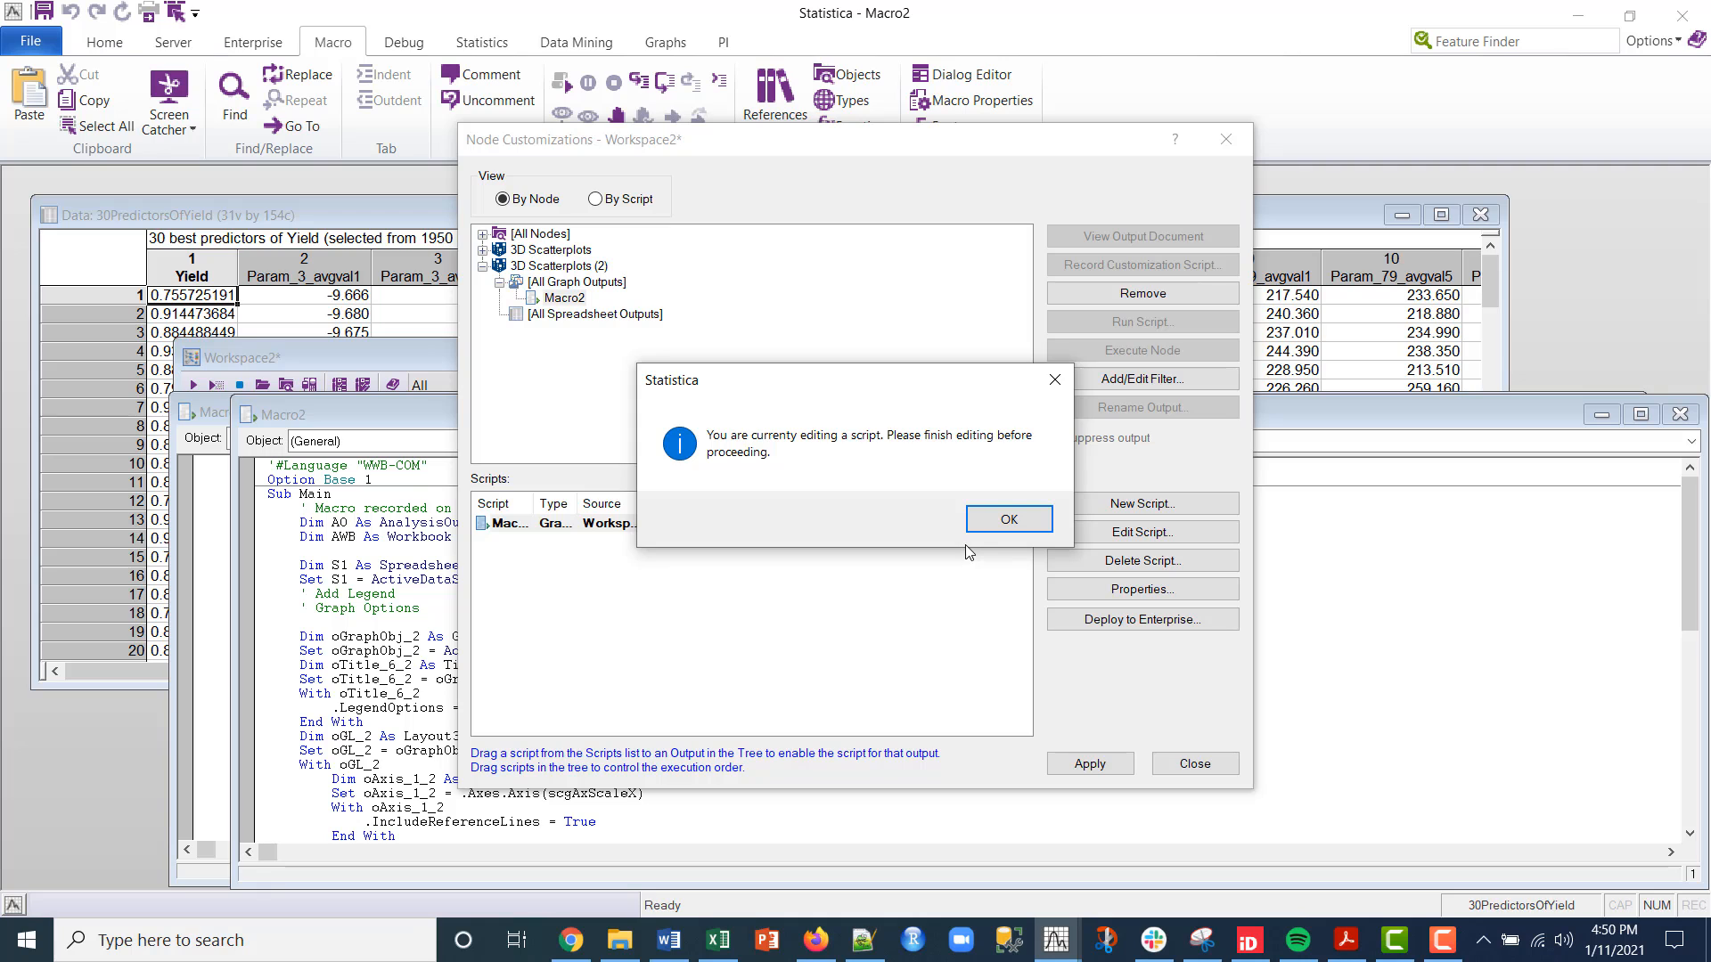
left_click(983, 530)
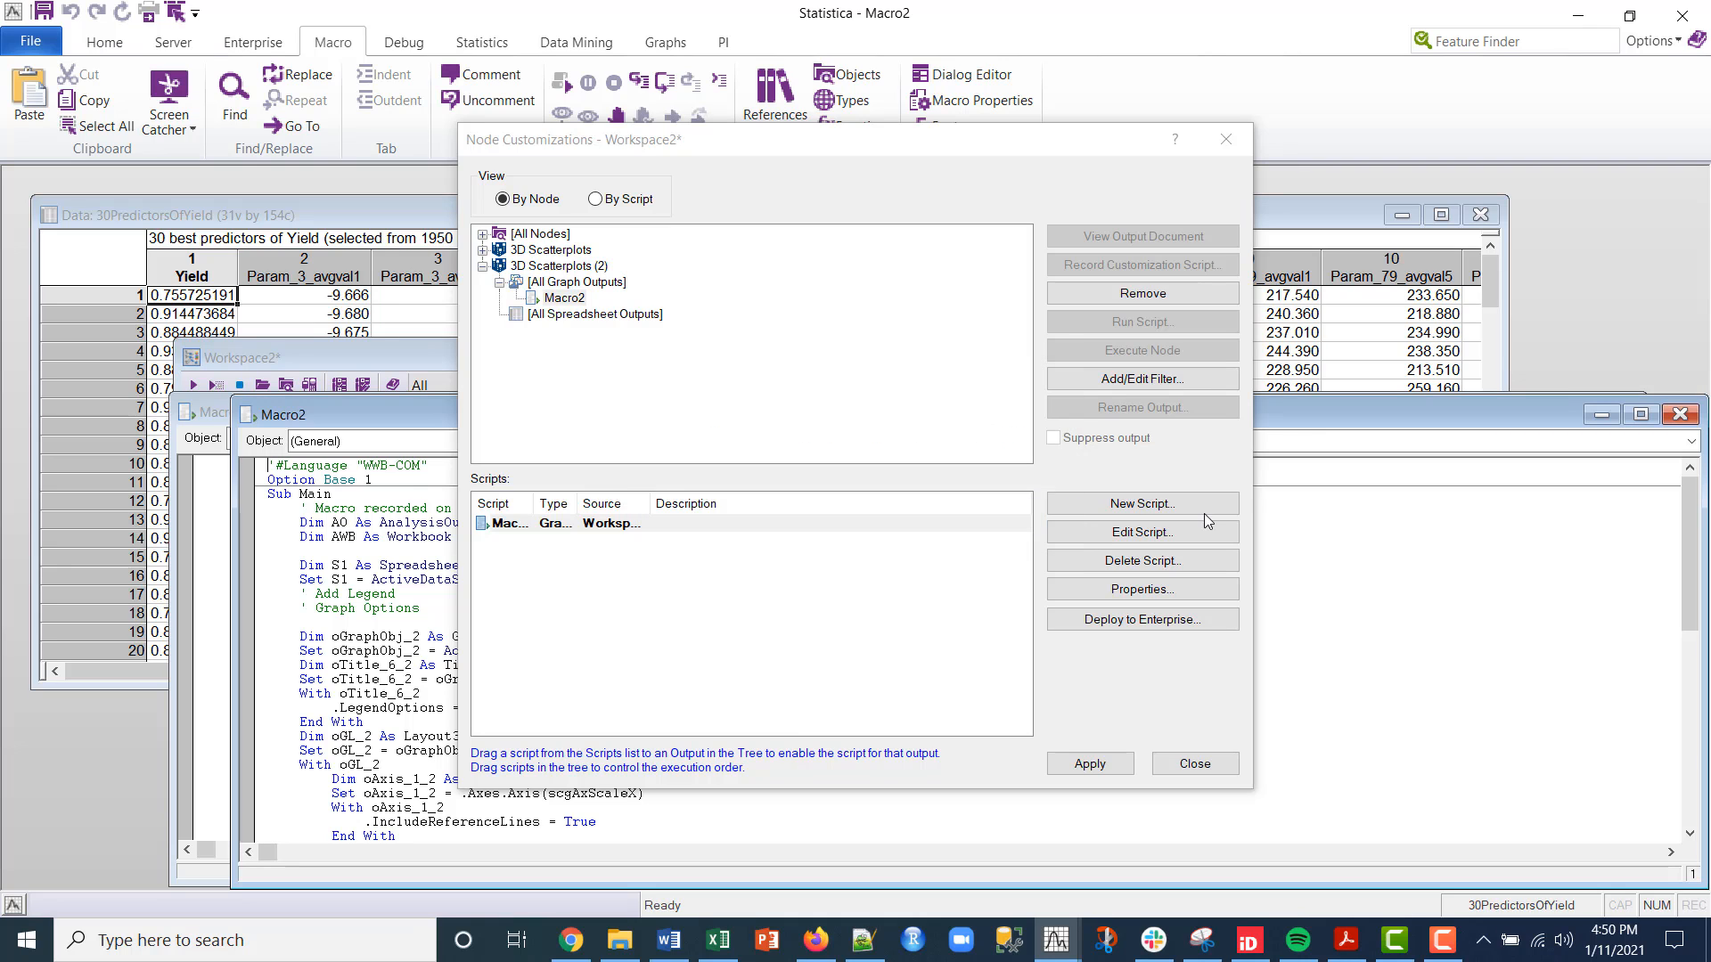
left_click(1677, 415)
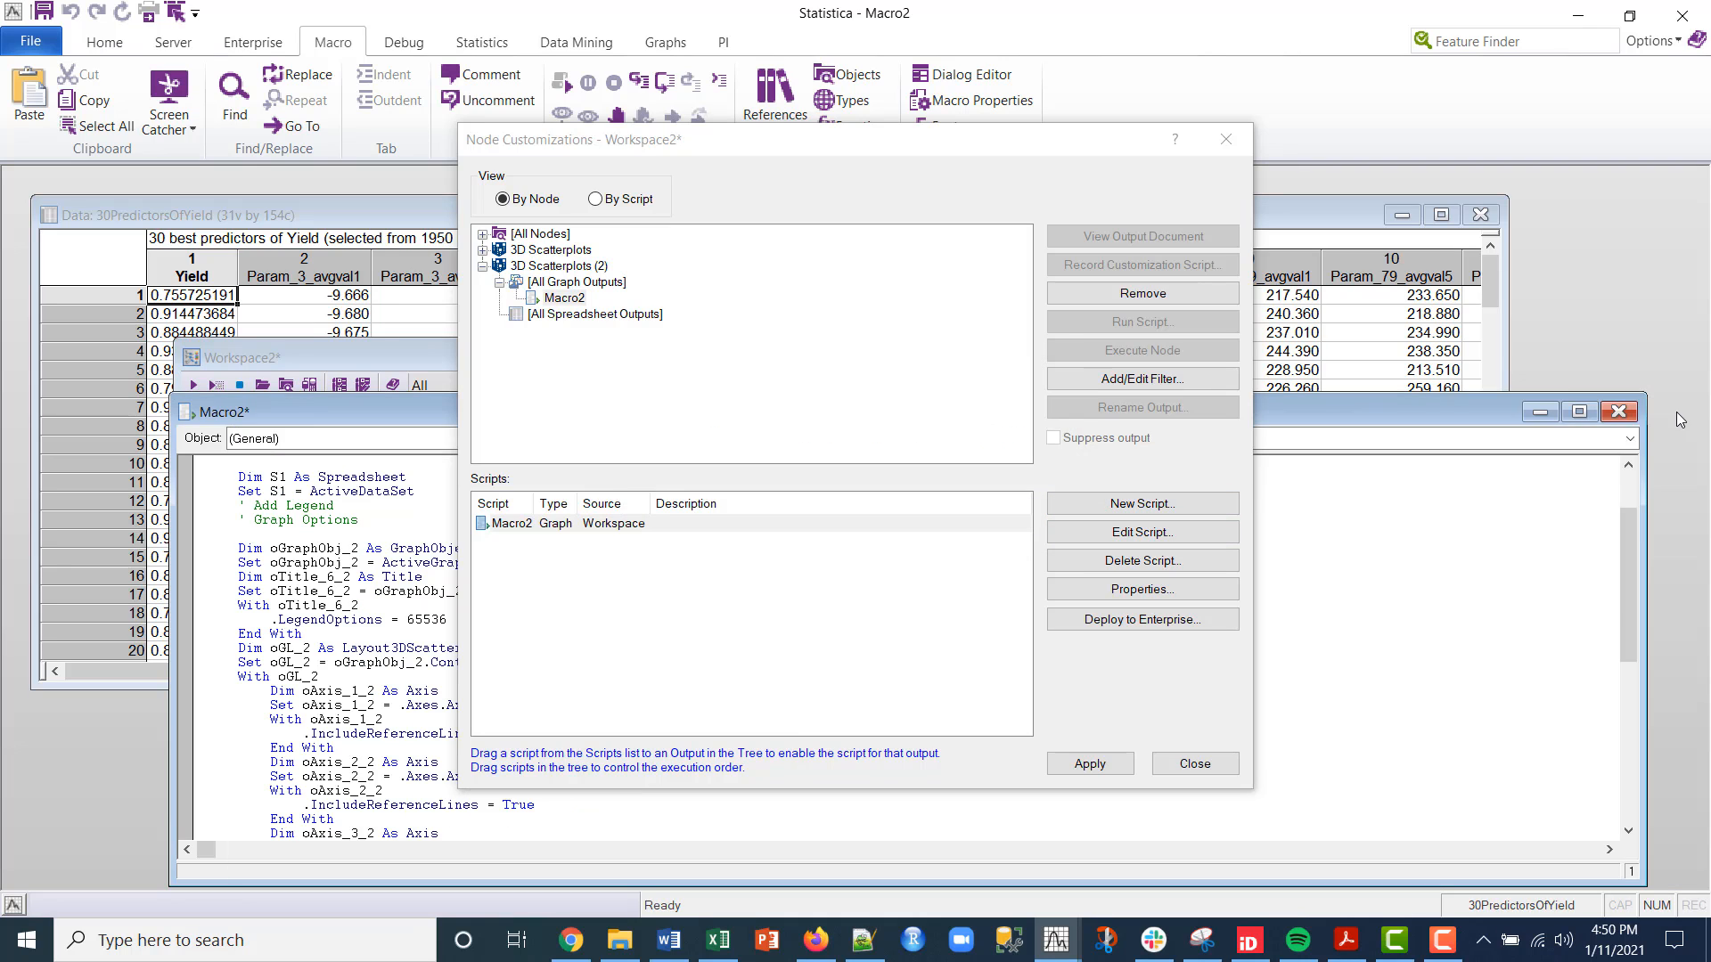
left_click(1619, 412)
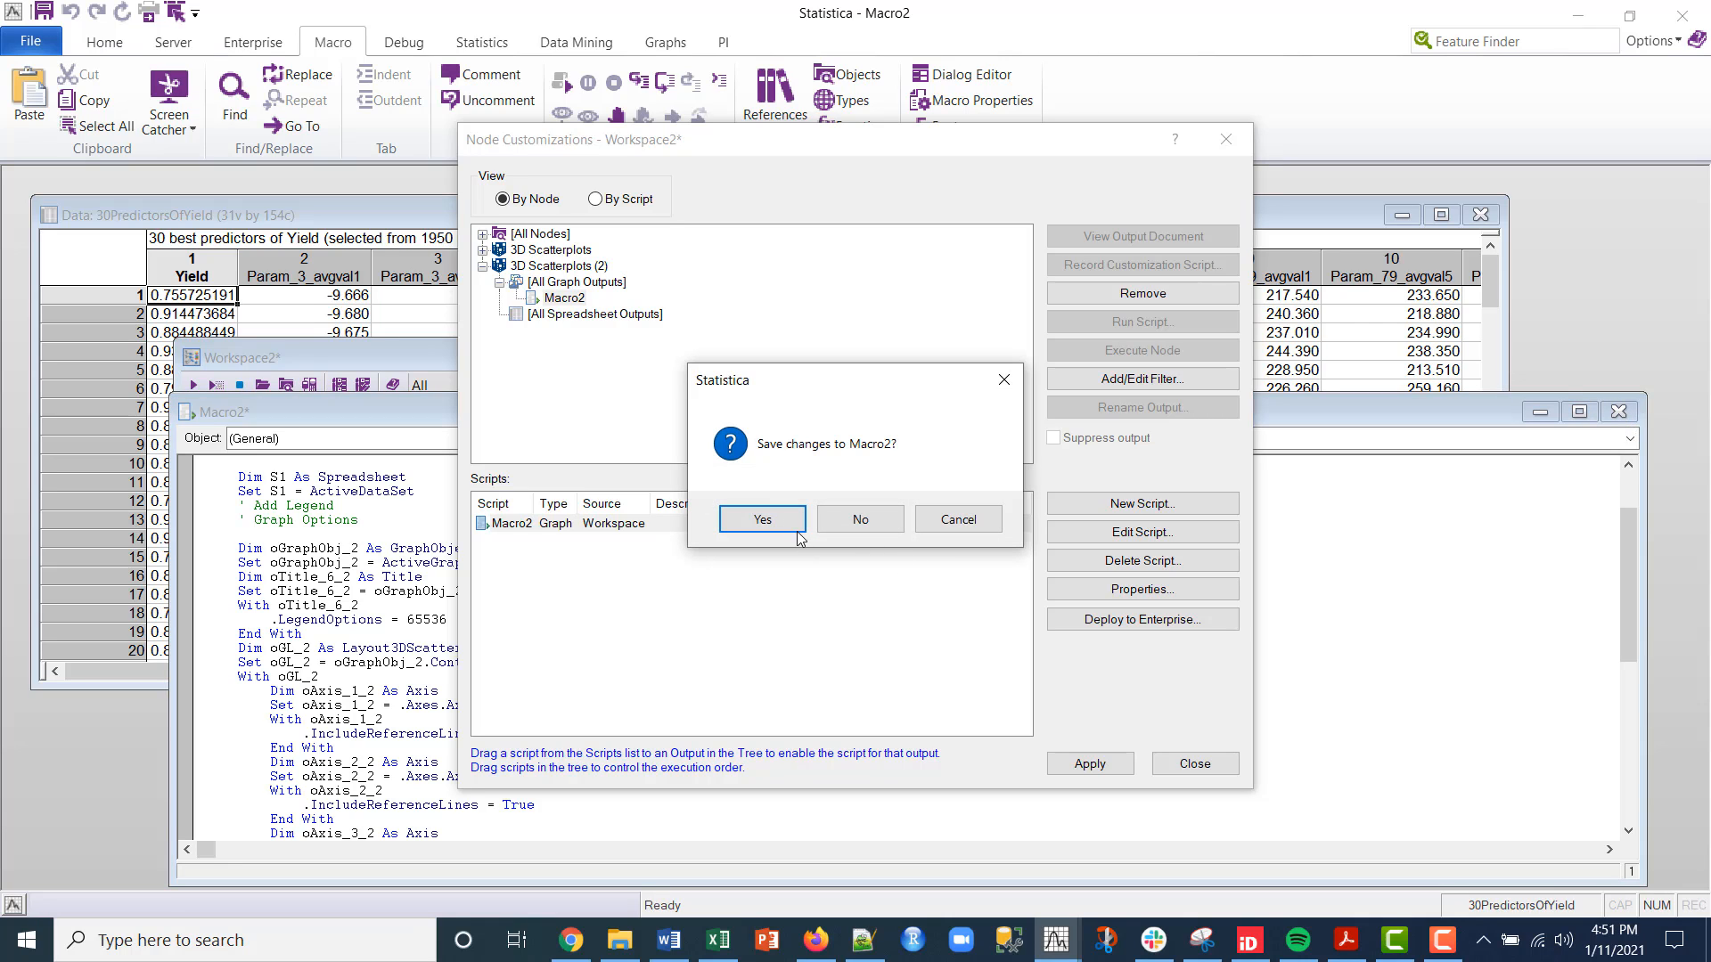
left_click(962, 520)
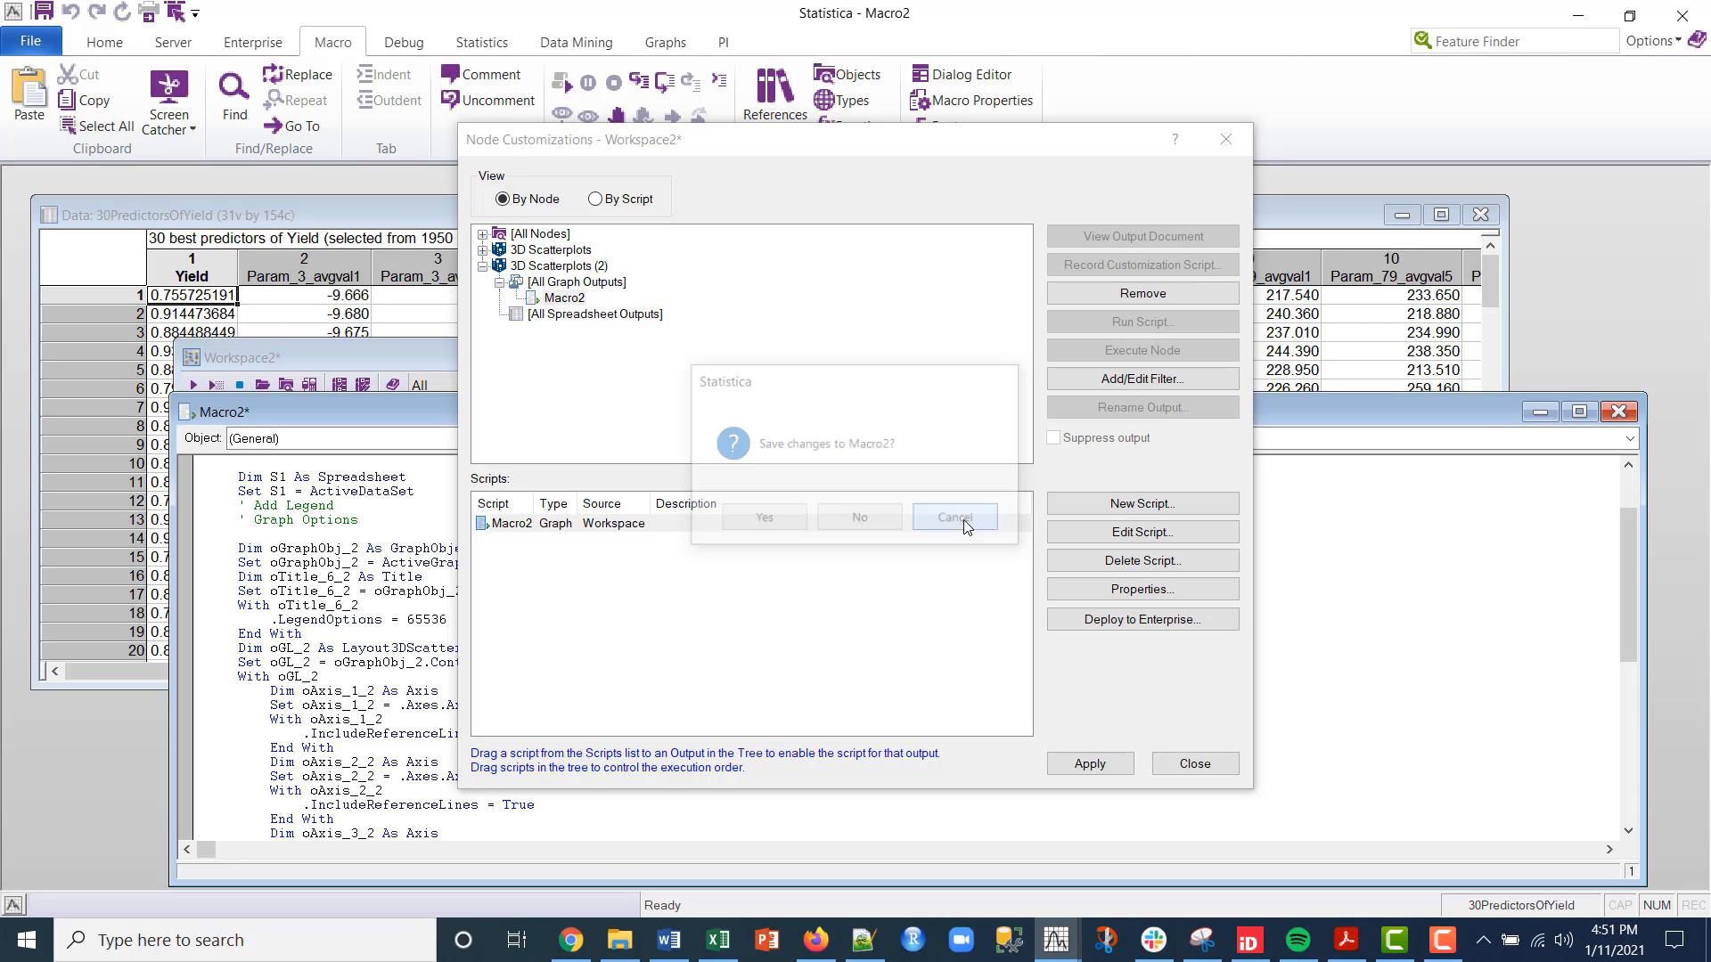
left_click(1100, 768)
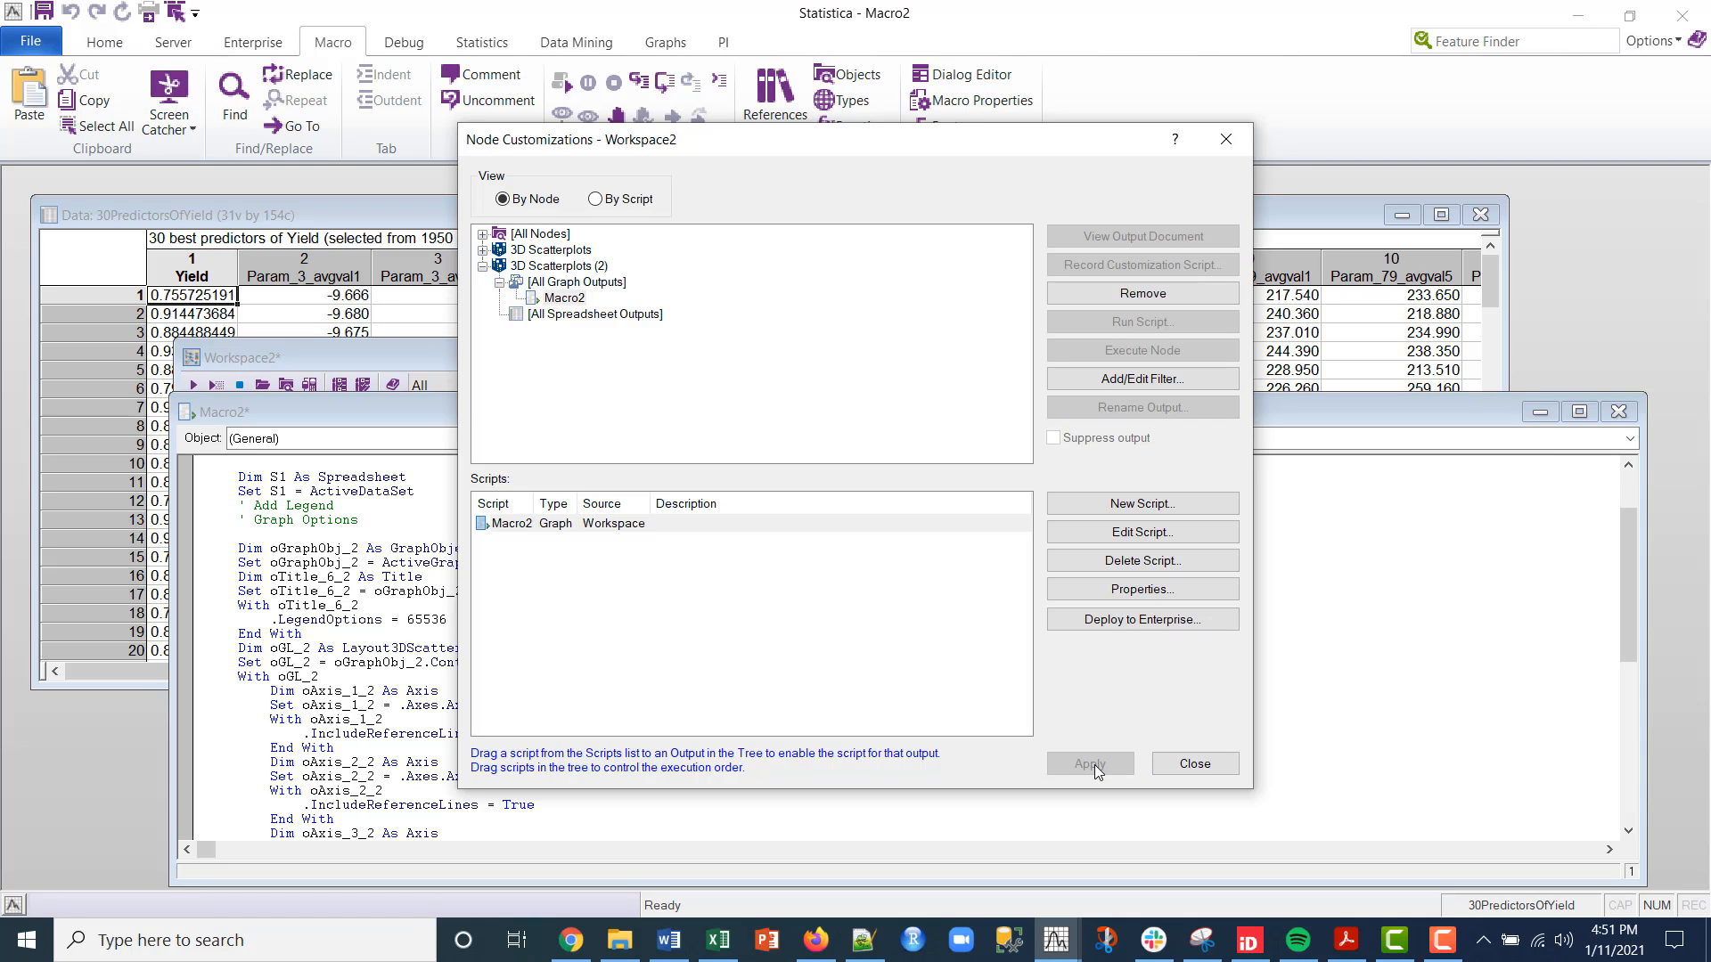
left_click(1228, 141)
Bring the workspace to the front, widen its window, and run all of its nodes
left_click(559, 355)
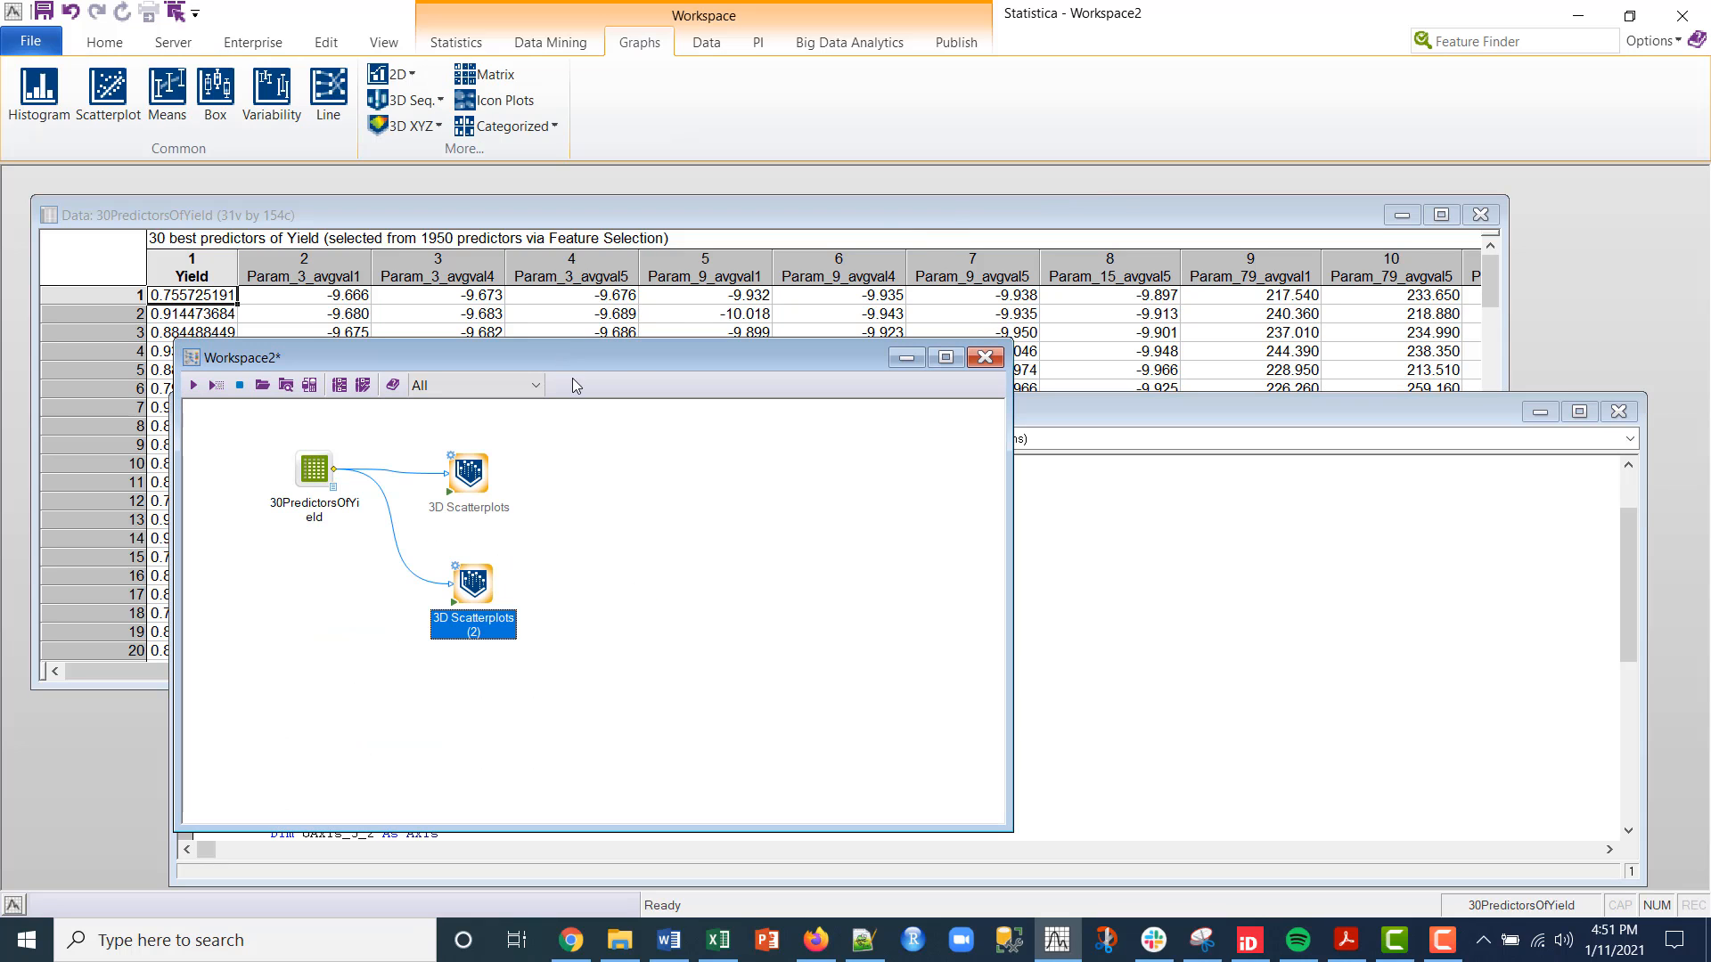
left_click_drag(1008, 640, 1379, 640)
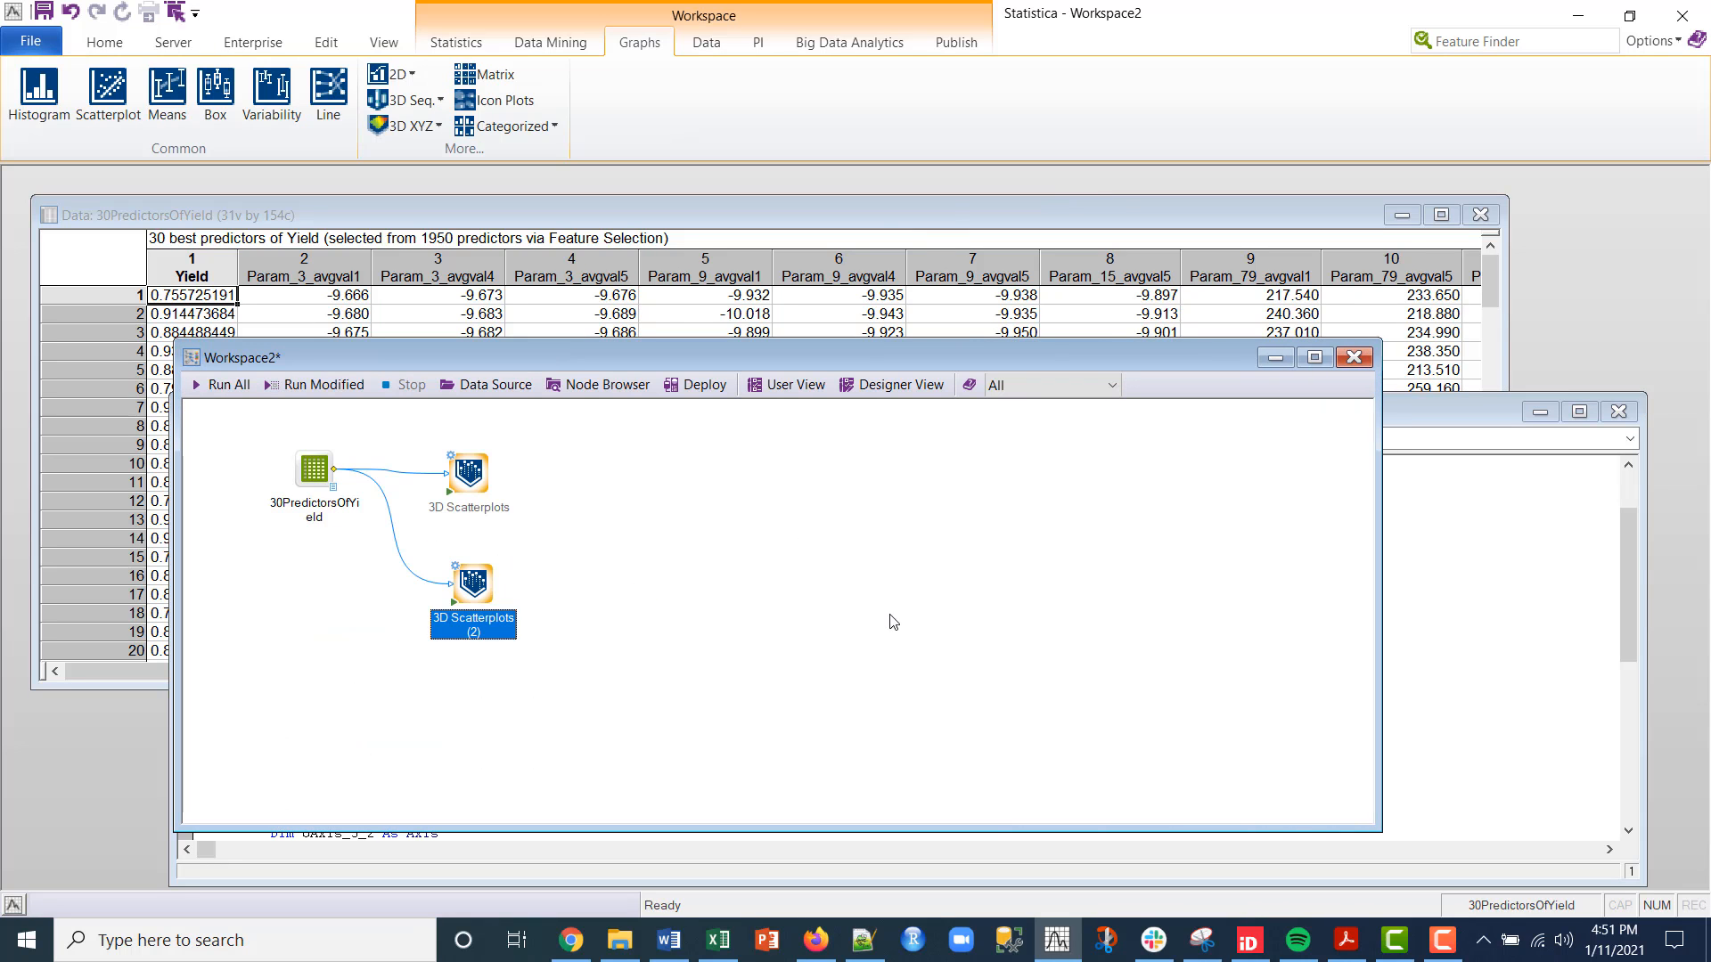
left_click(889, 622)
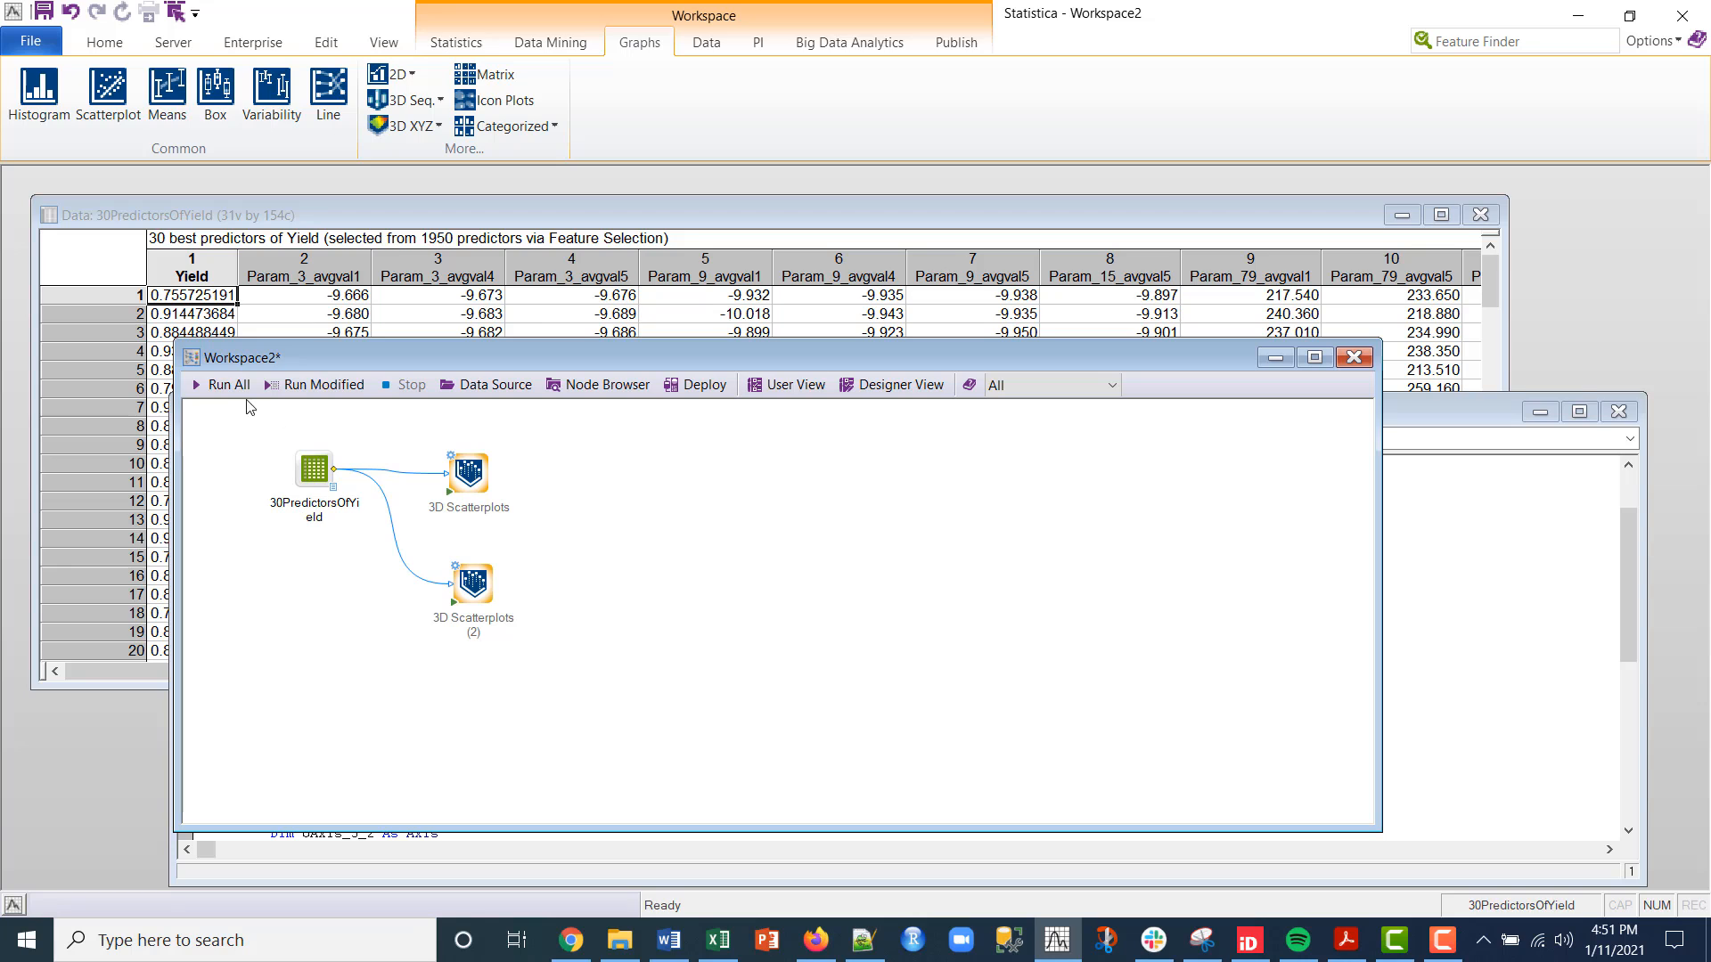
left_click(228, 386)
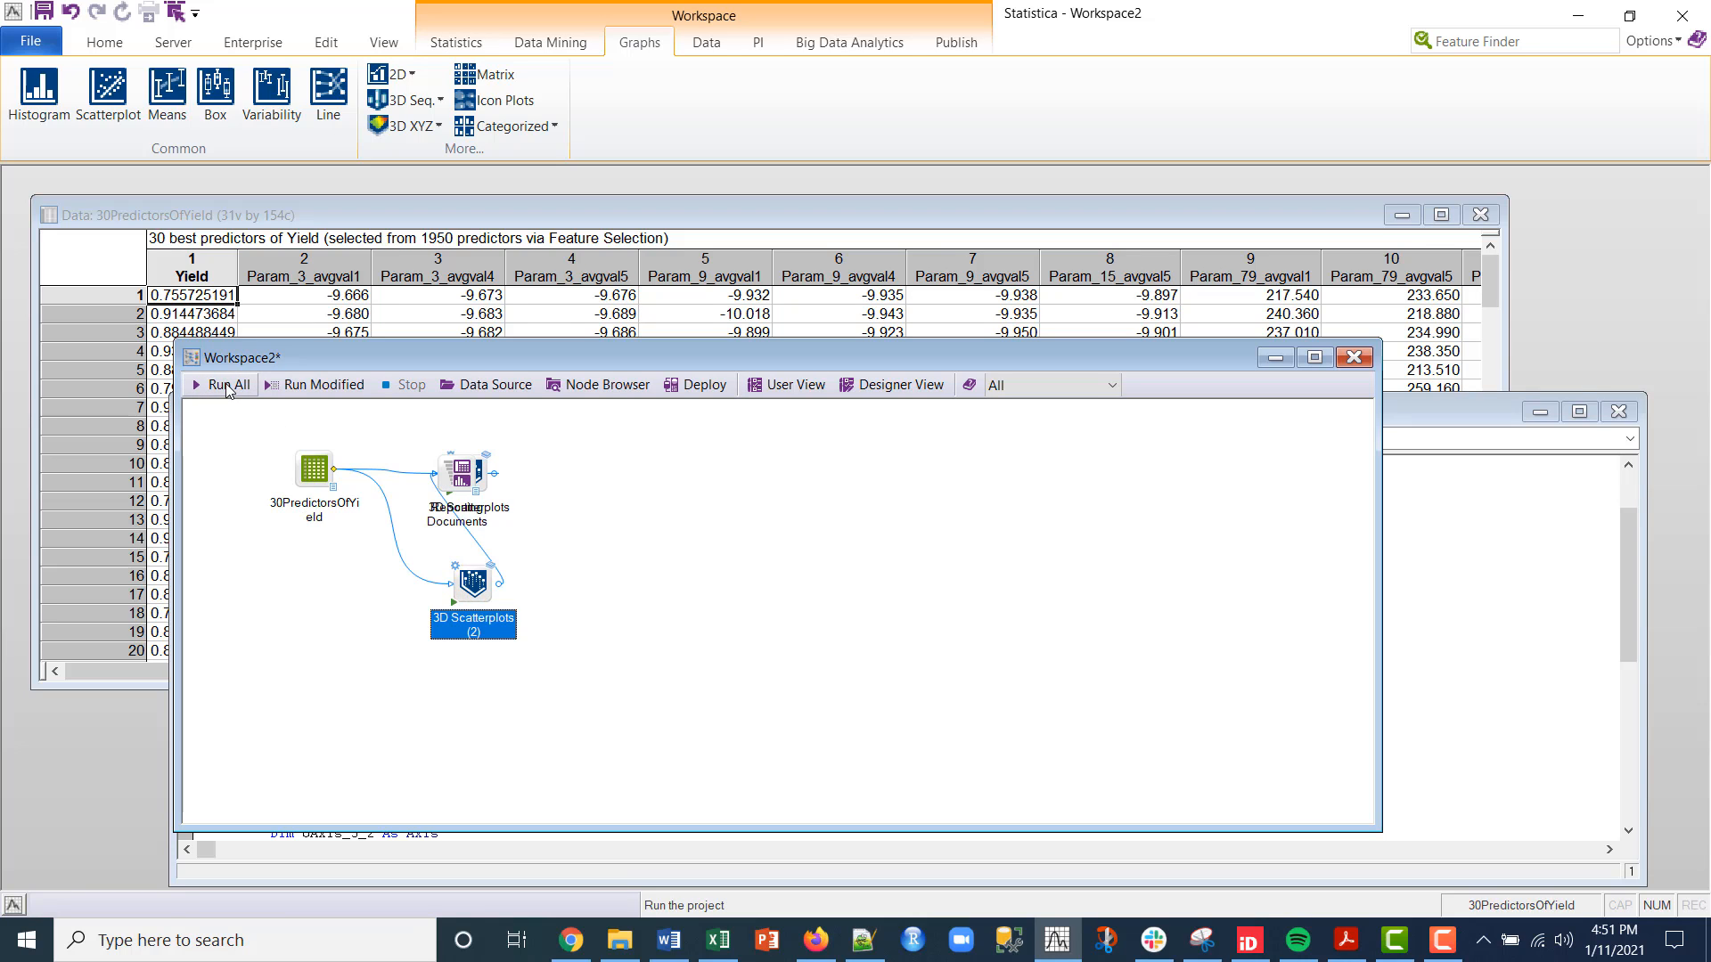
Move the Reporting Documents node clear of the scatterplot nodes and open its document
left_click_drag(457, 484, 710, 492)
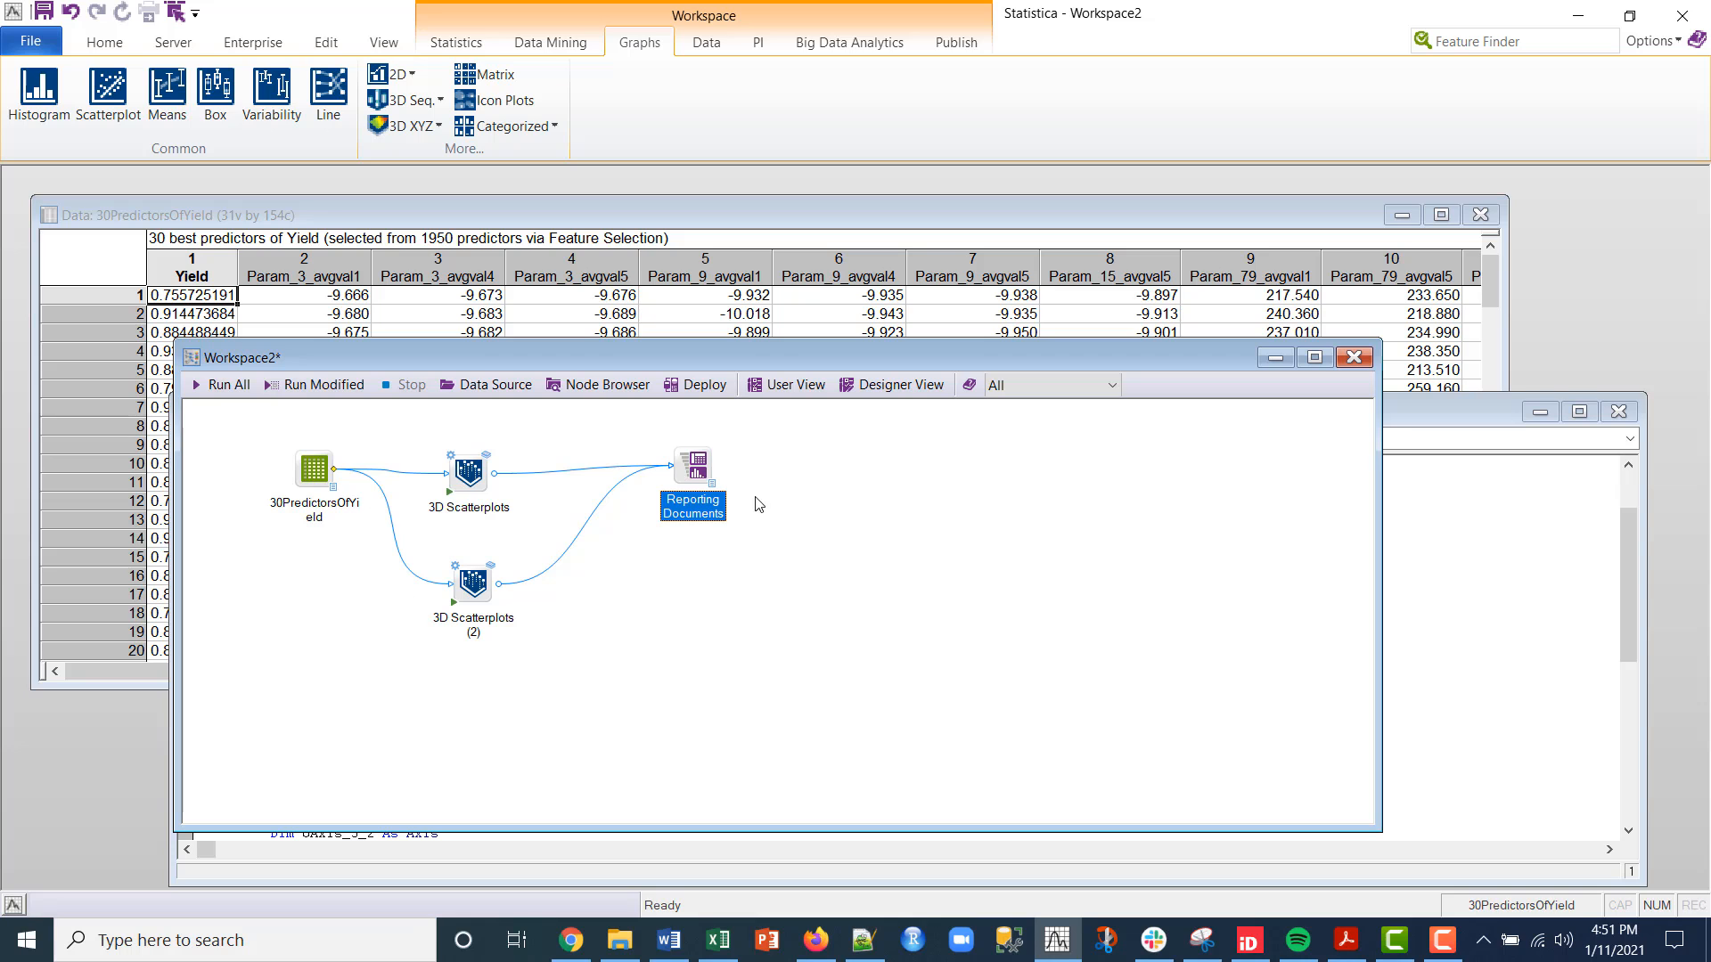
left_click(712, 484)
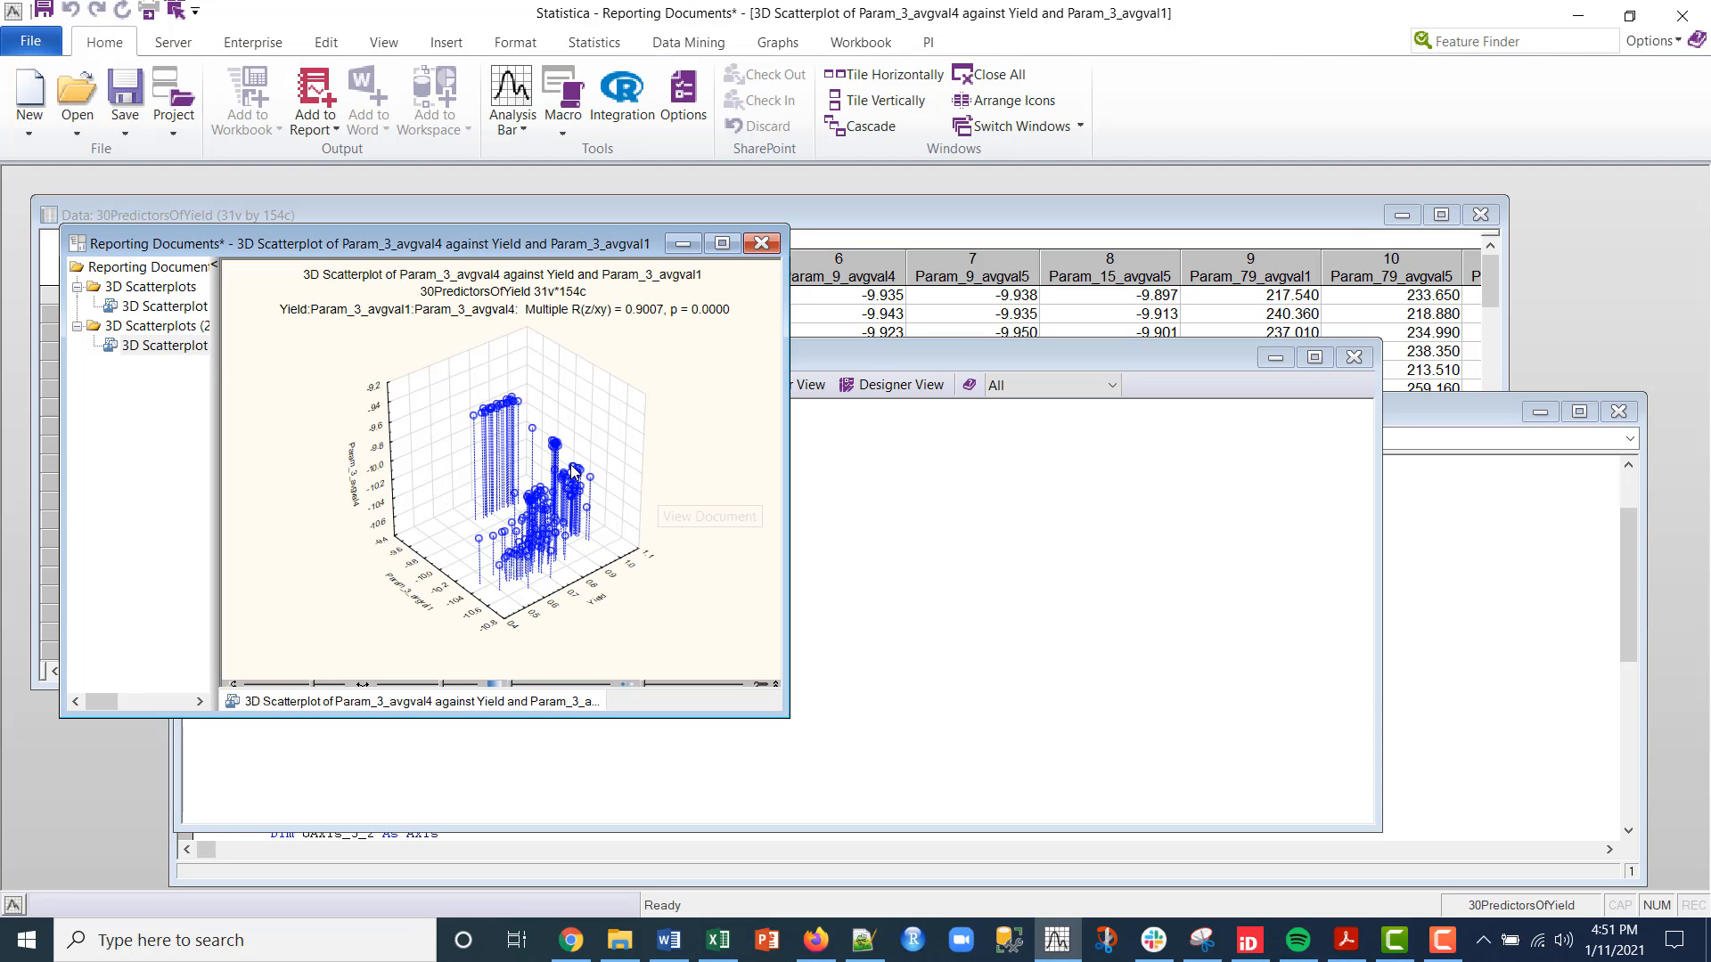
Compare the default graph with the macro-customized graph in the Reporting Documents workbook, widening its window for viewing
left_click(163, 308)
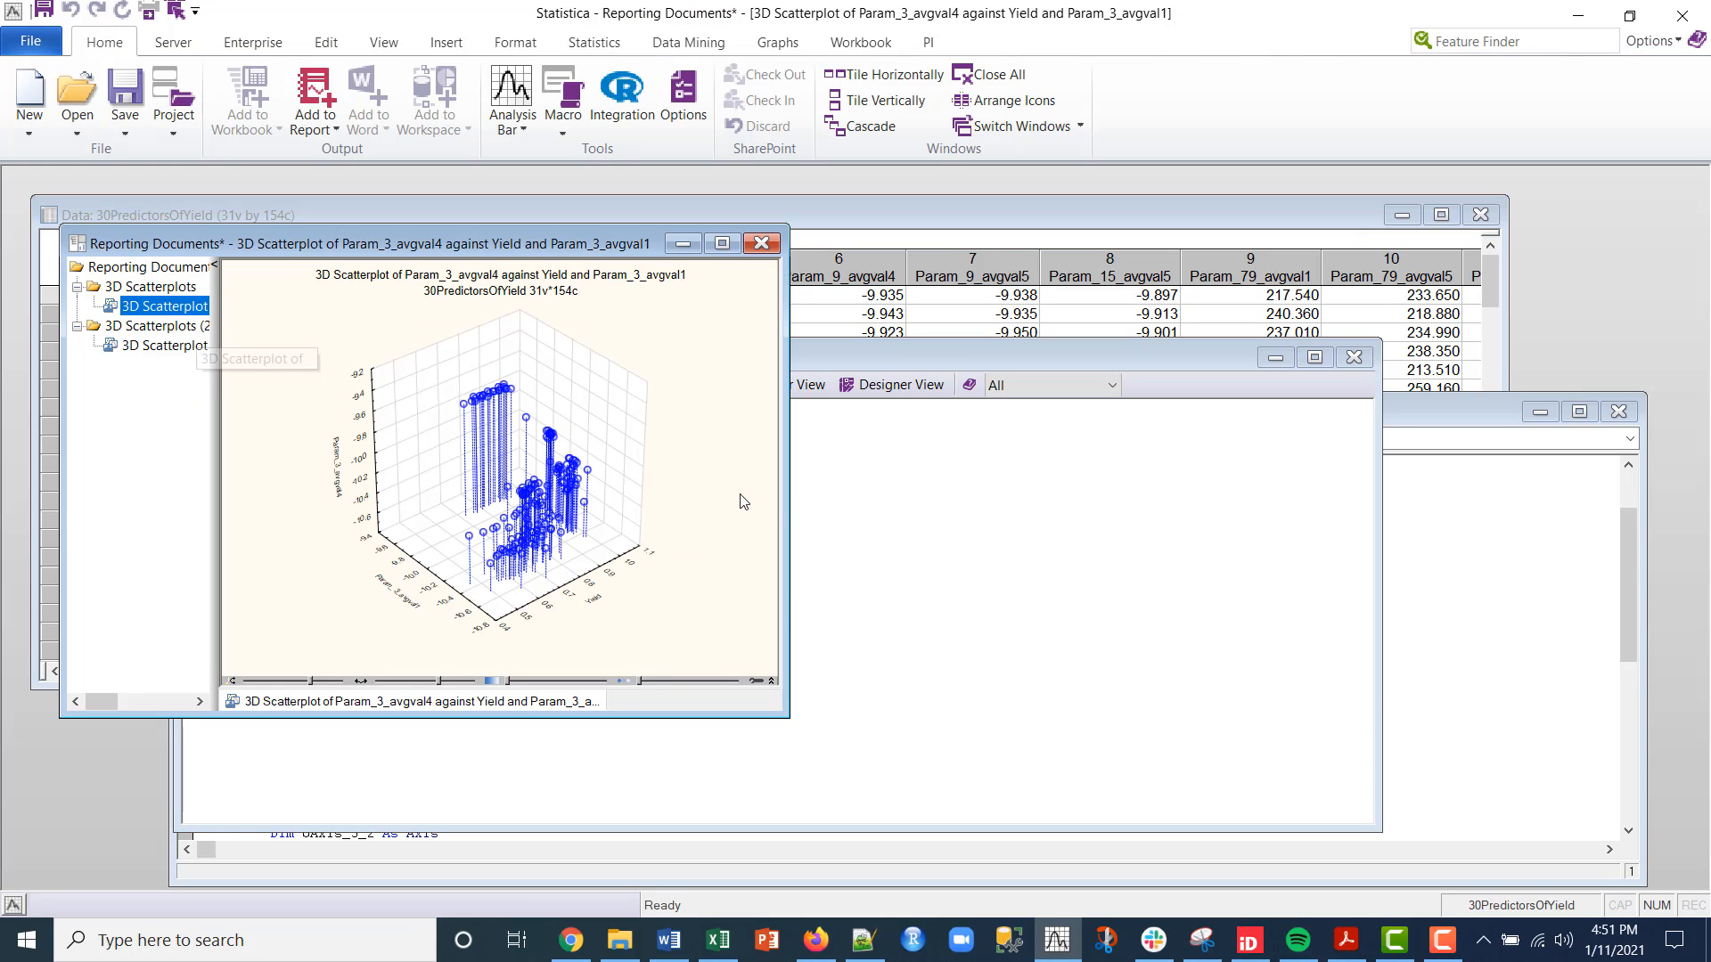
left_click_drag(785, 502, 1224, 517)
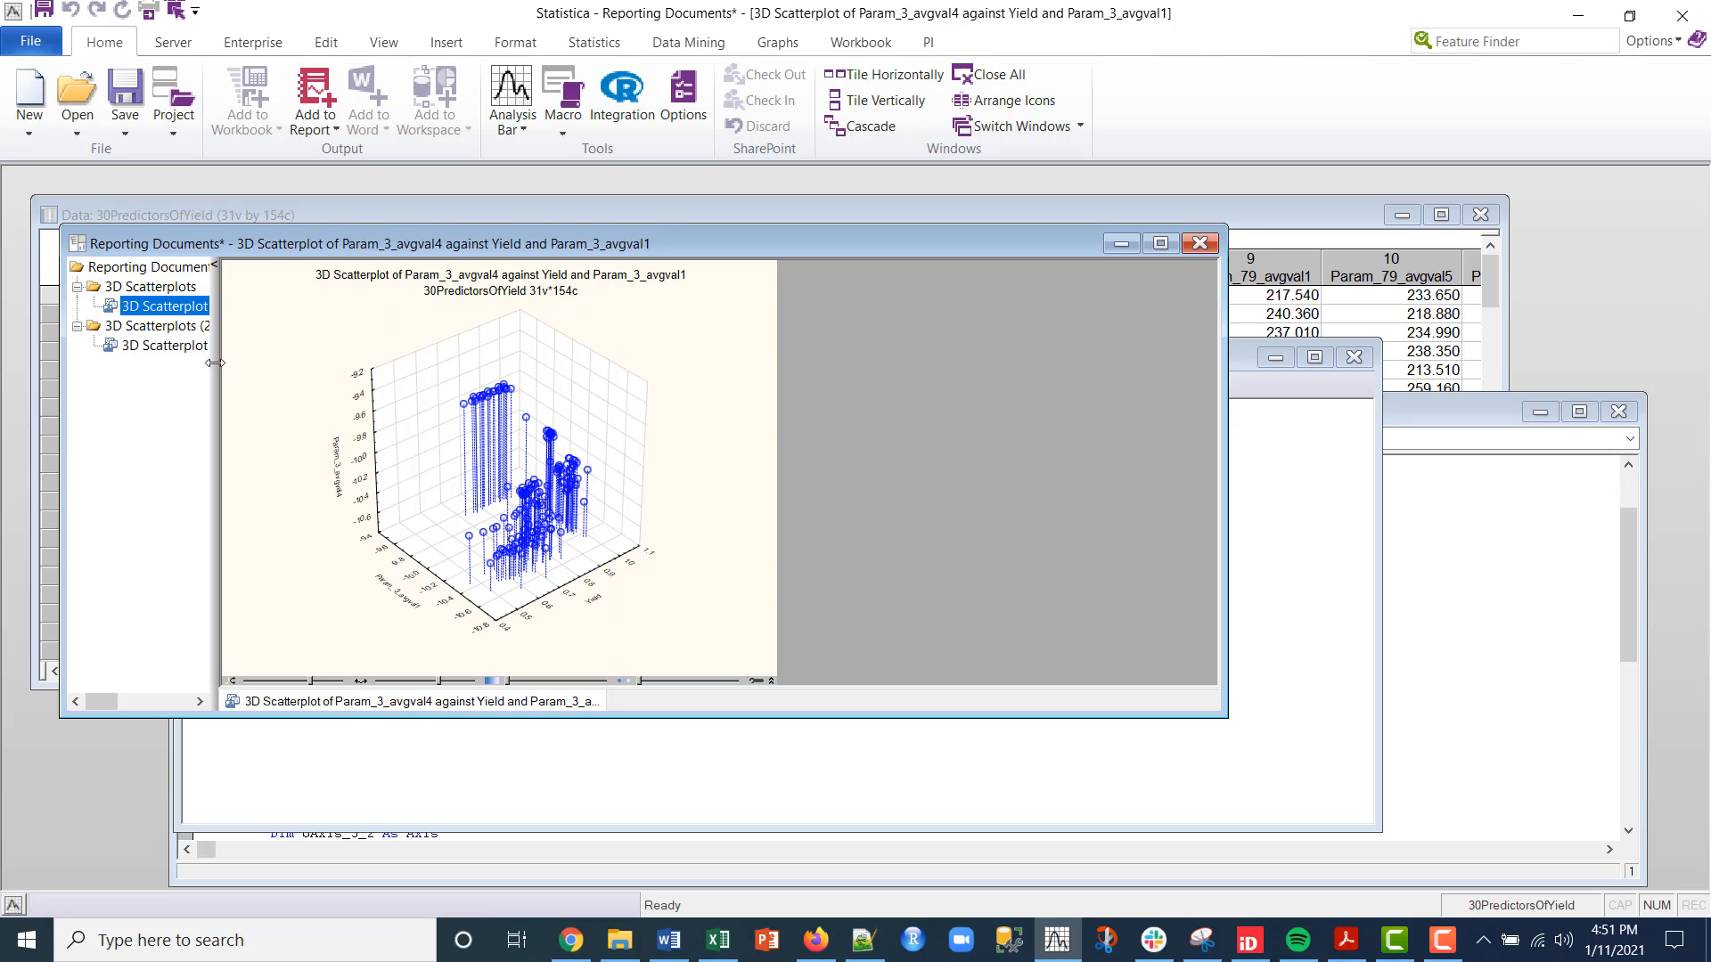
left_click(170, 351)
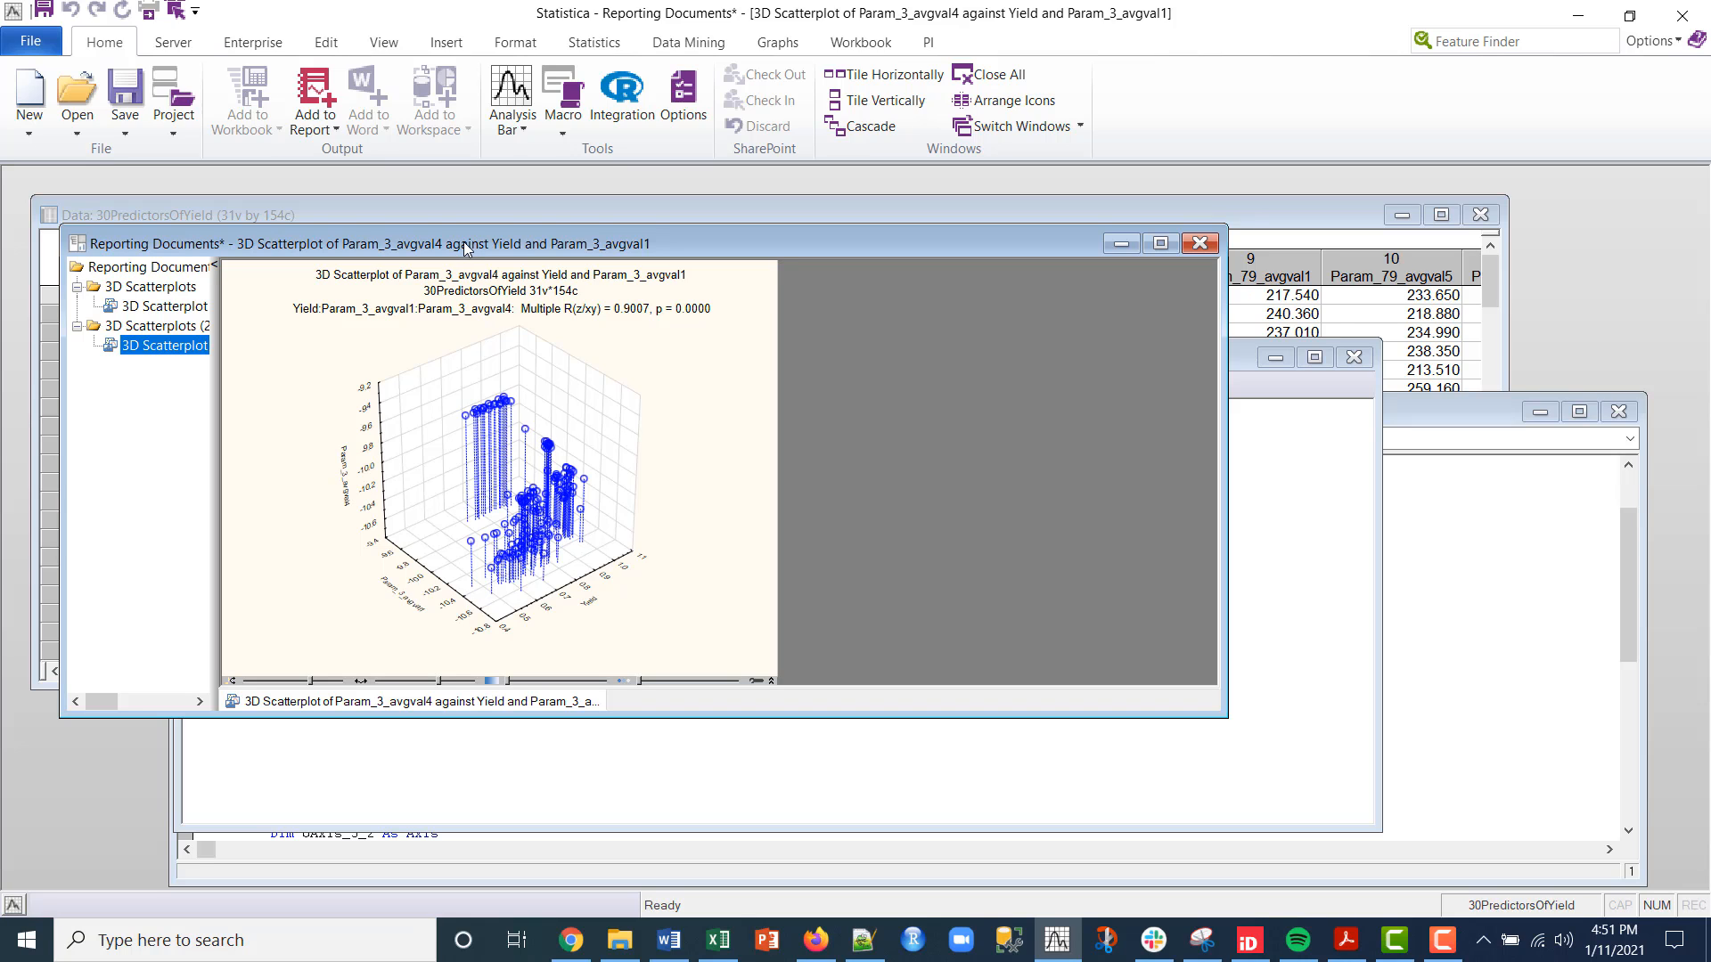
Return to the workspace, review the settings of the first 3D Scatterplots node, and accept them without edits
left_click(691, 773)
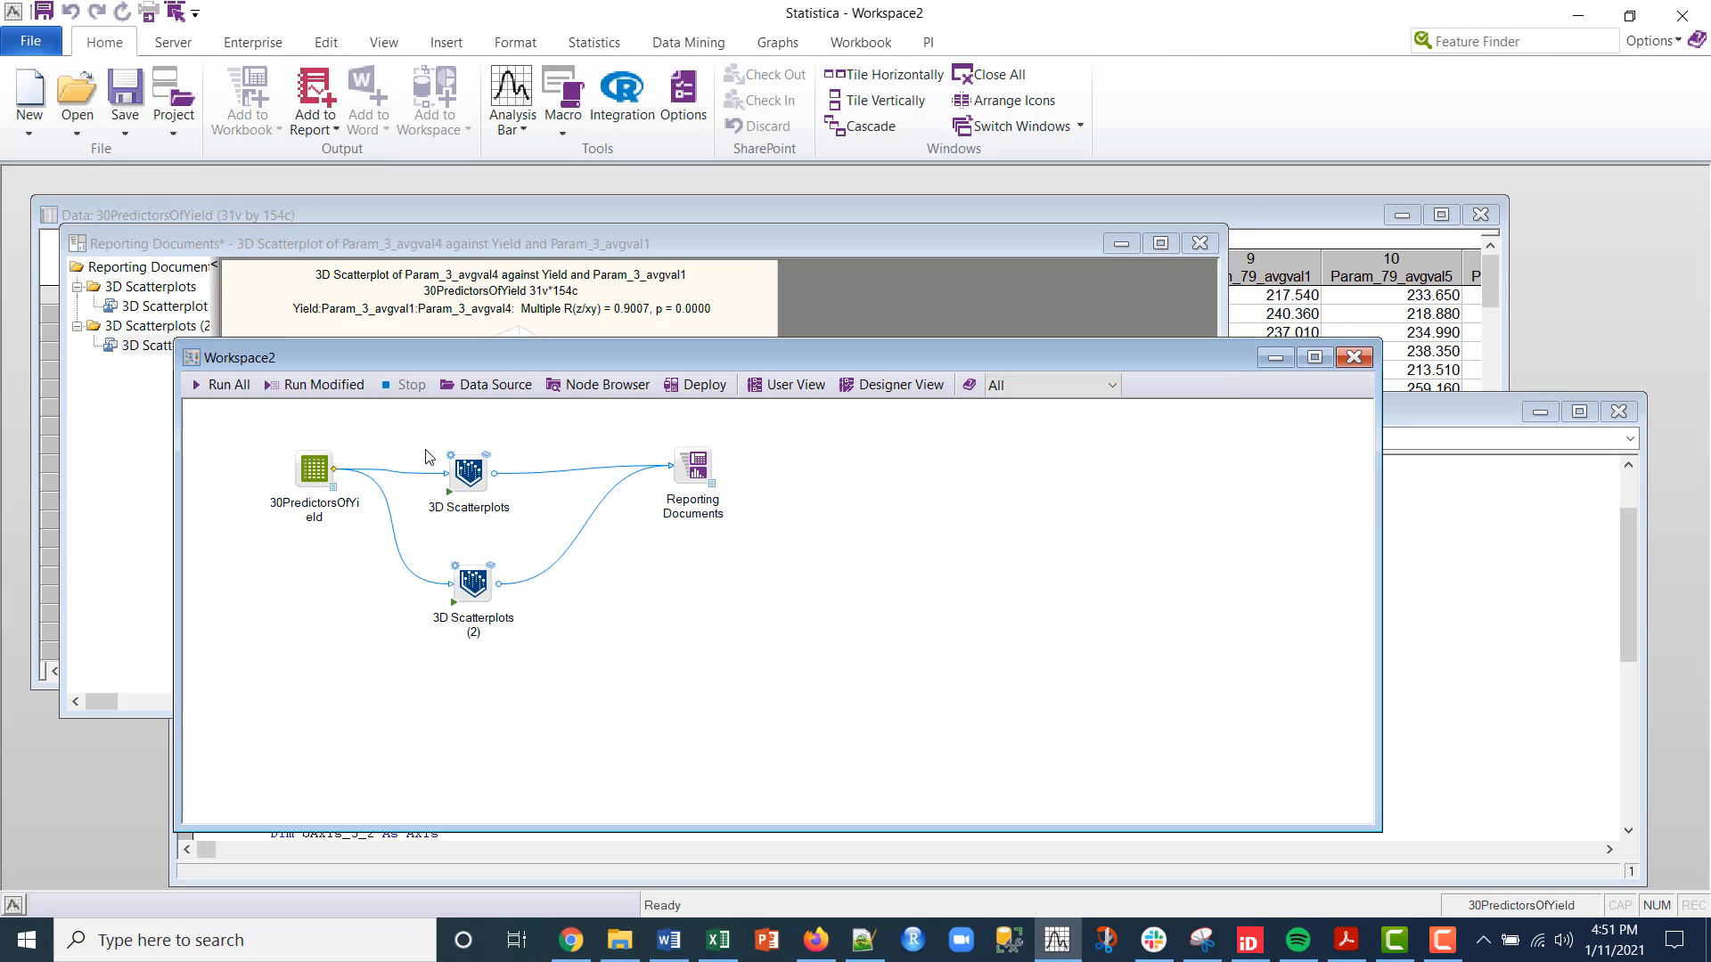
double_click(471, 474)
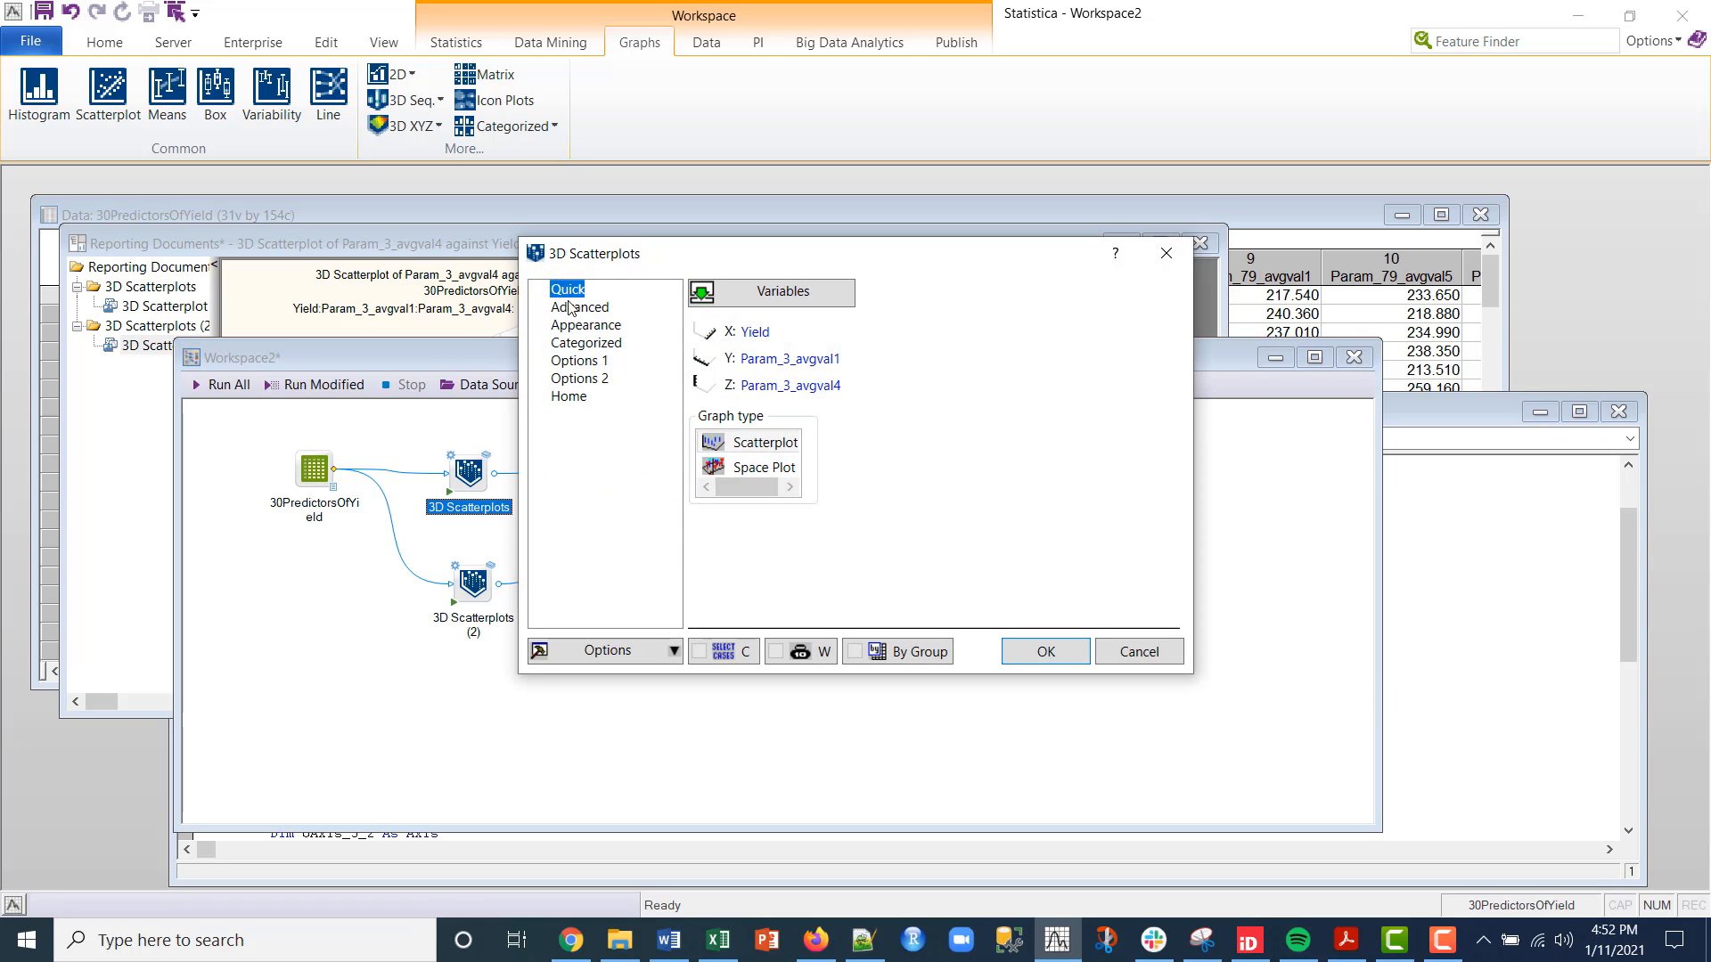
left_click(1046, 653)
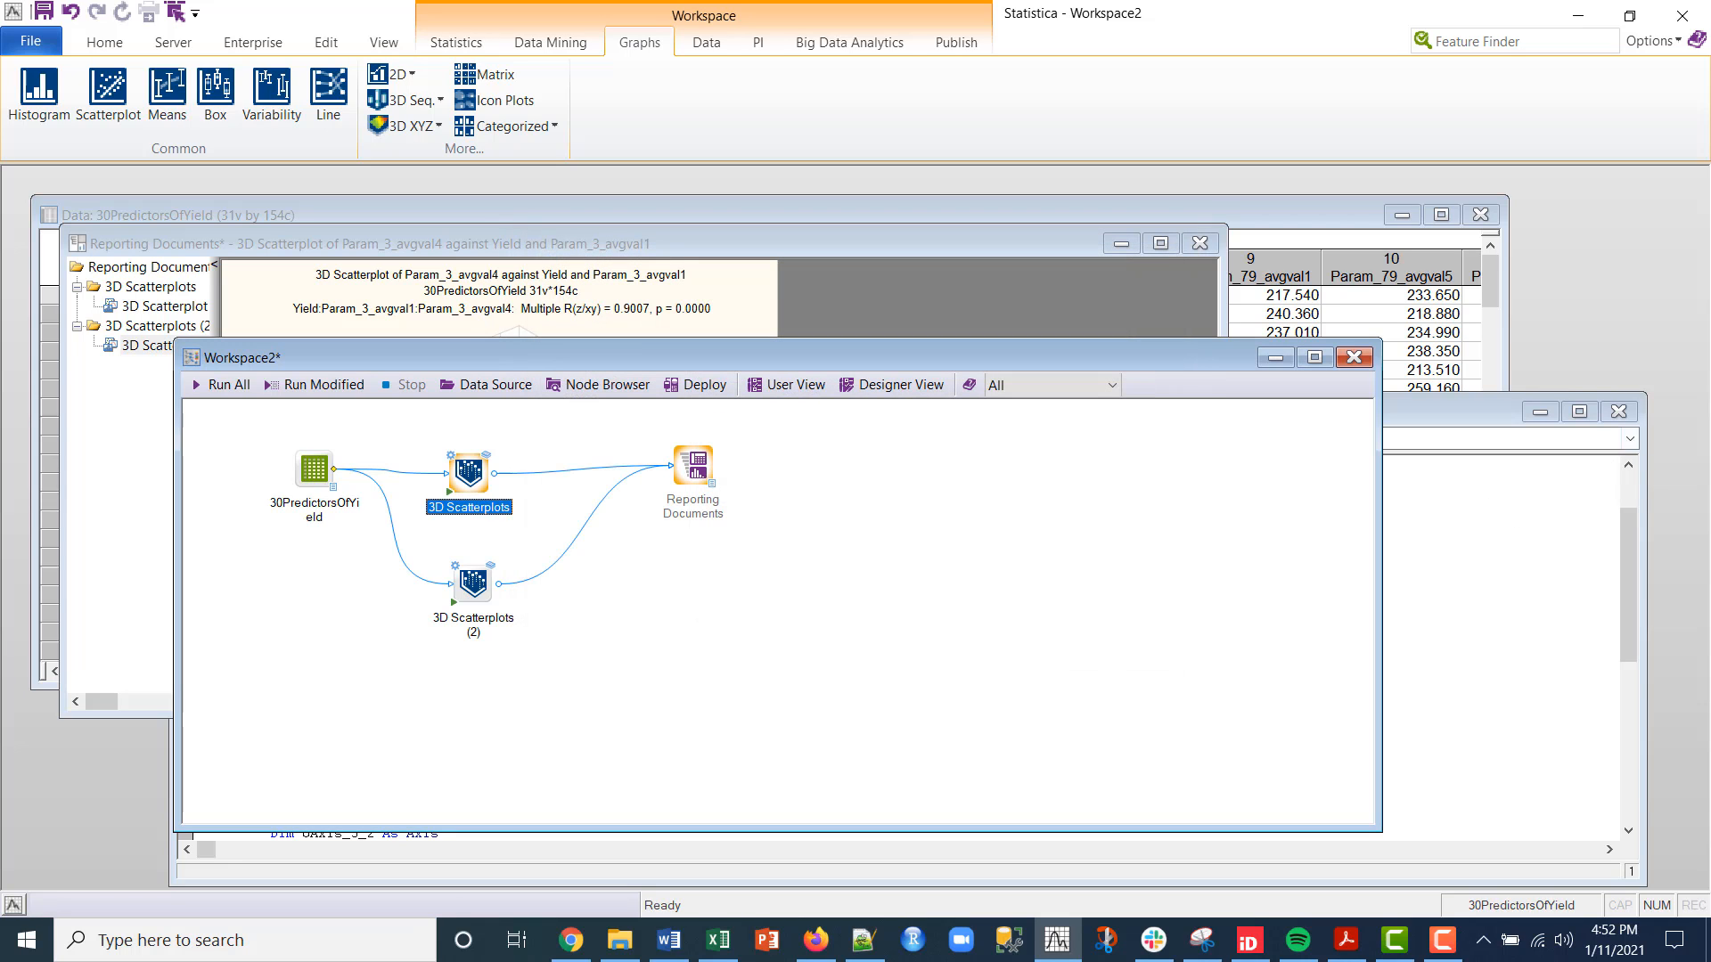